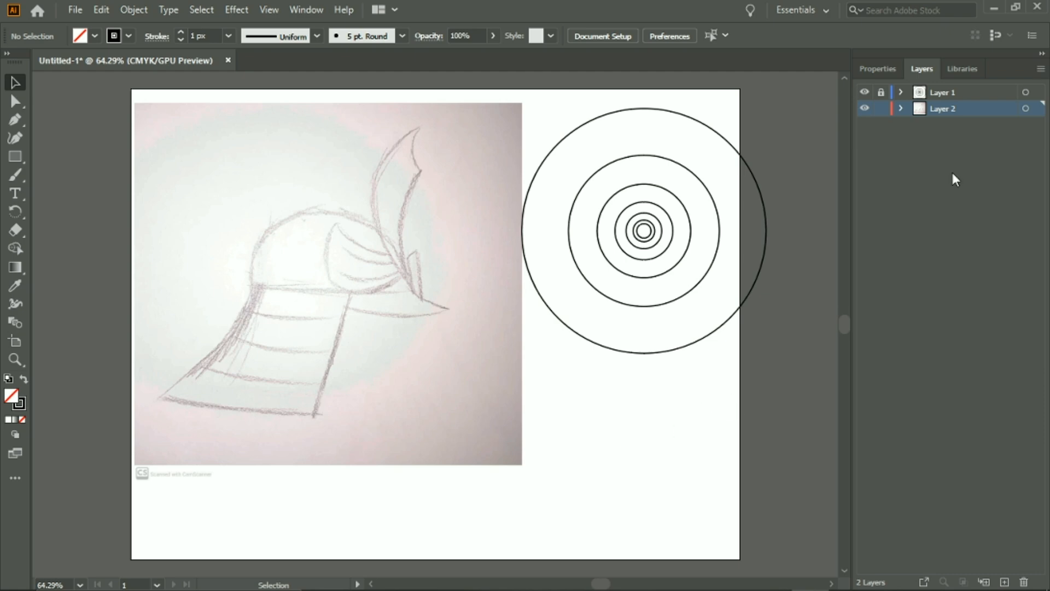
Unlock Layer 1, lock Layer 2 instead, and ungroup the concentric circles.
click(881, 92)
click(881, 109)
right_click(691, 234)
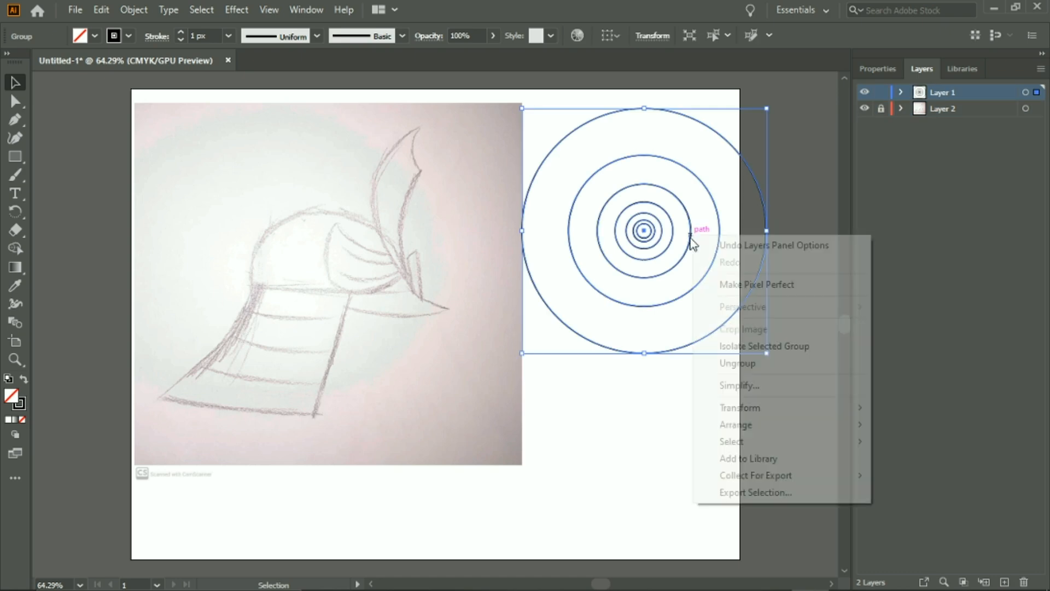
click(739, 363)
click(697, 415)
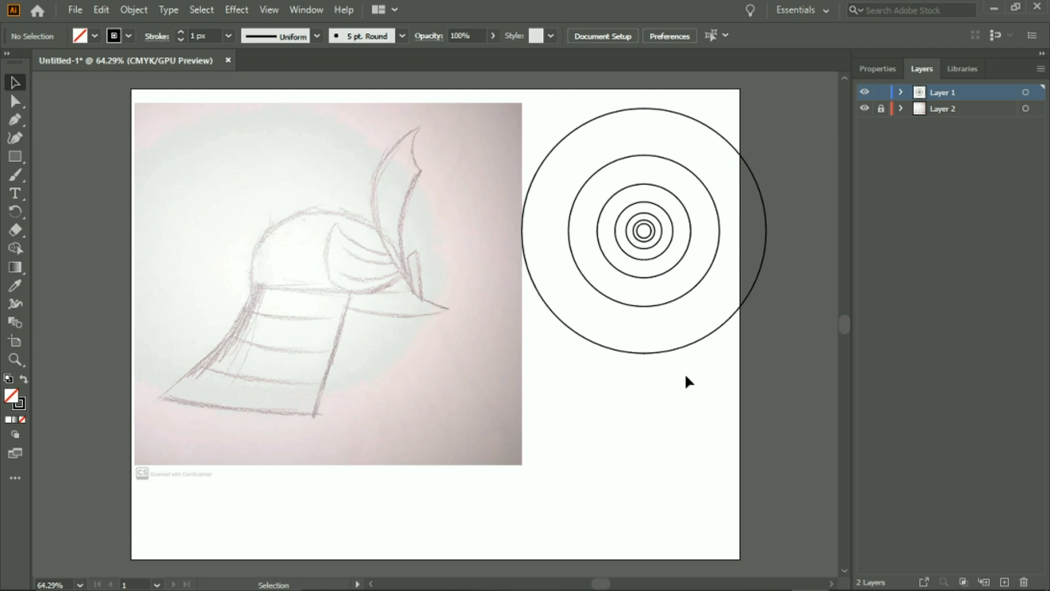
Copy the largest circle over the sketch's crest, shifting the concentric set and the copy away from the drawing to make room.
click(691, 343)
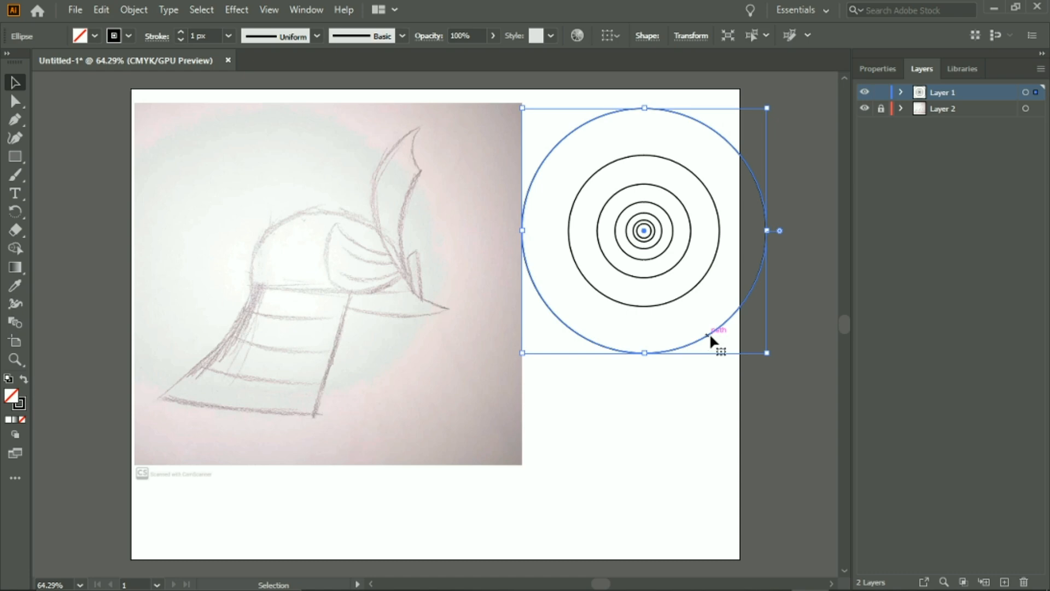
mouse_move(713, 340)
mouse_down()
mouse_move(570, 351)
mouse_move(452, 336)
mouse_move(463, 338)
mouse_up()
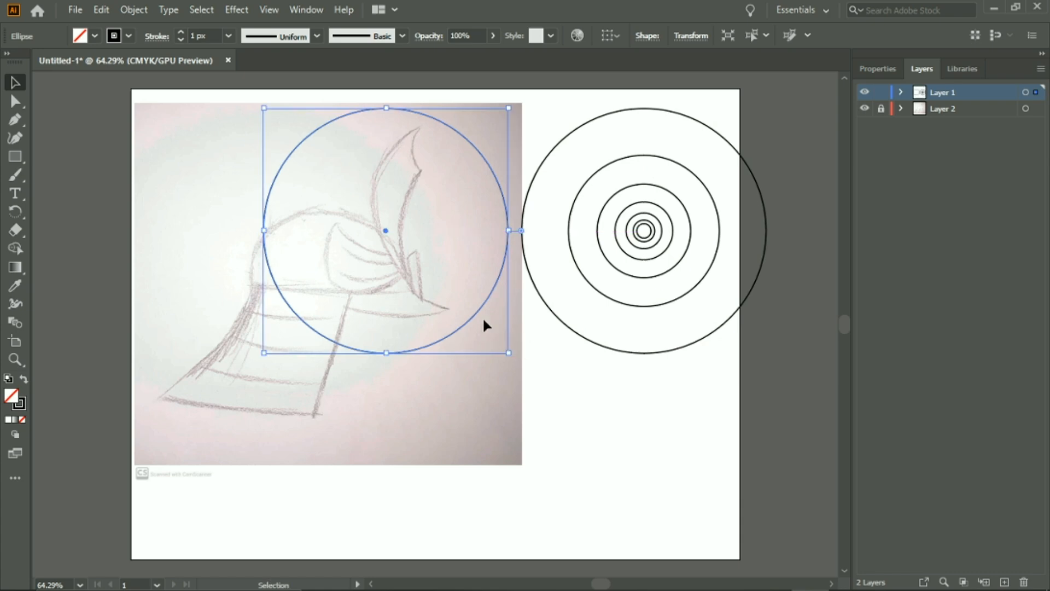
click(685, 250)
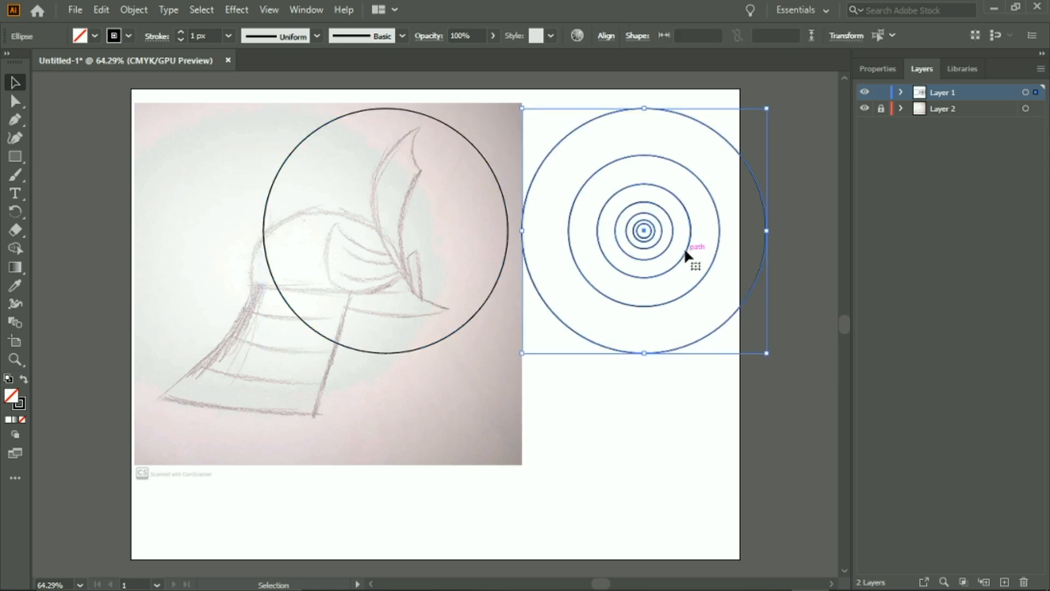
drag(664, 230, 763, 229)
click(691, 404)
drag(514, 271, 603, 264)
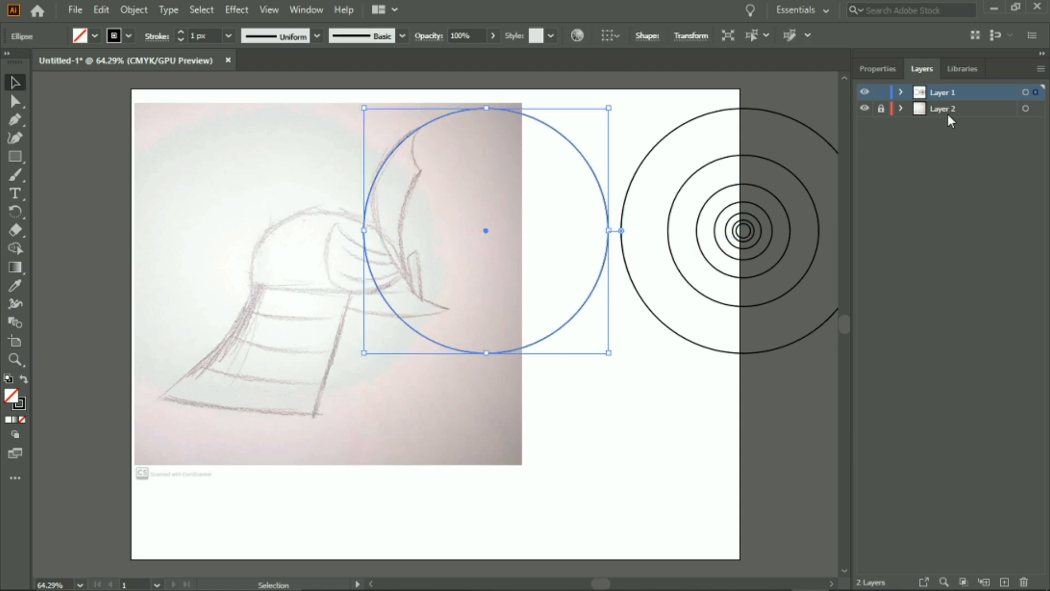
Rename Layer 2 as Sketch and Layer 1 as Helmet.
double_click(956, 107)
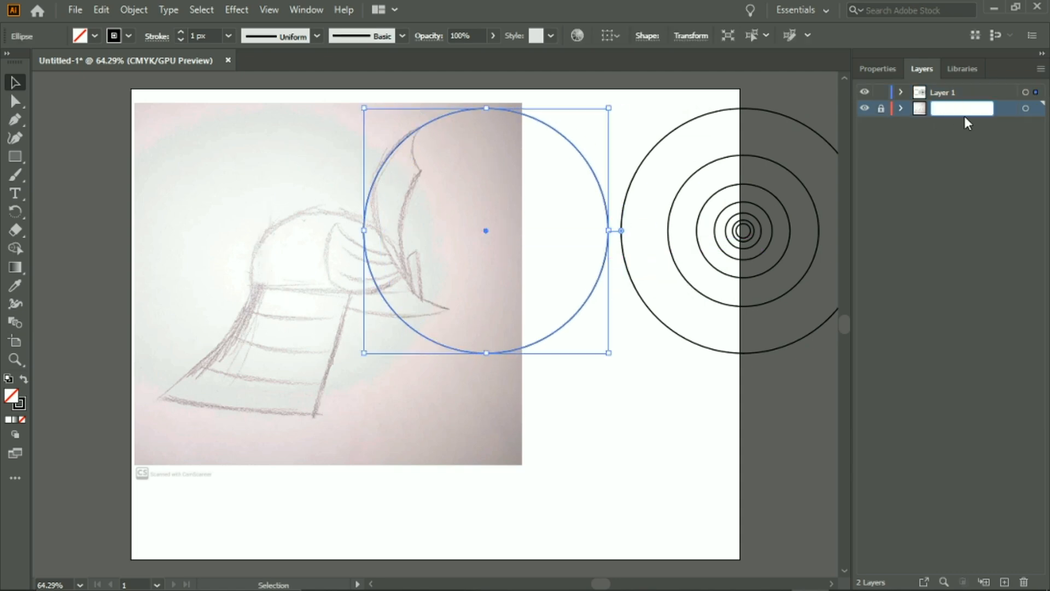
text(Sketch)
key(Tab)
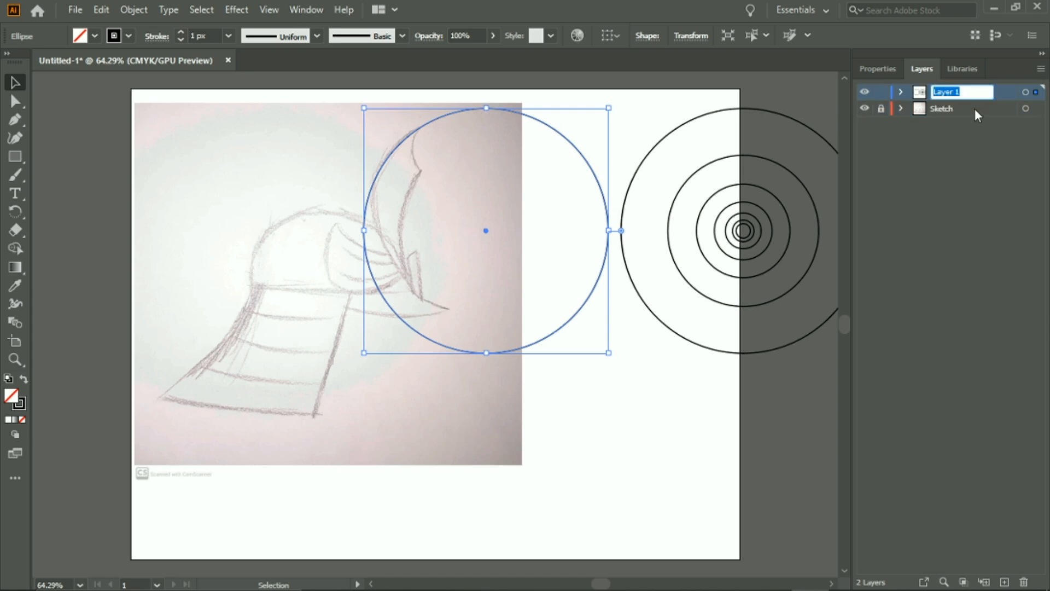
key(BackSpace)
text(Helmet)
click(937, 151)
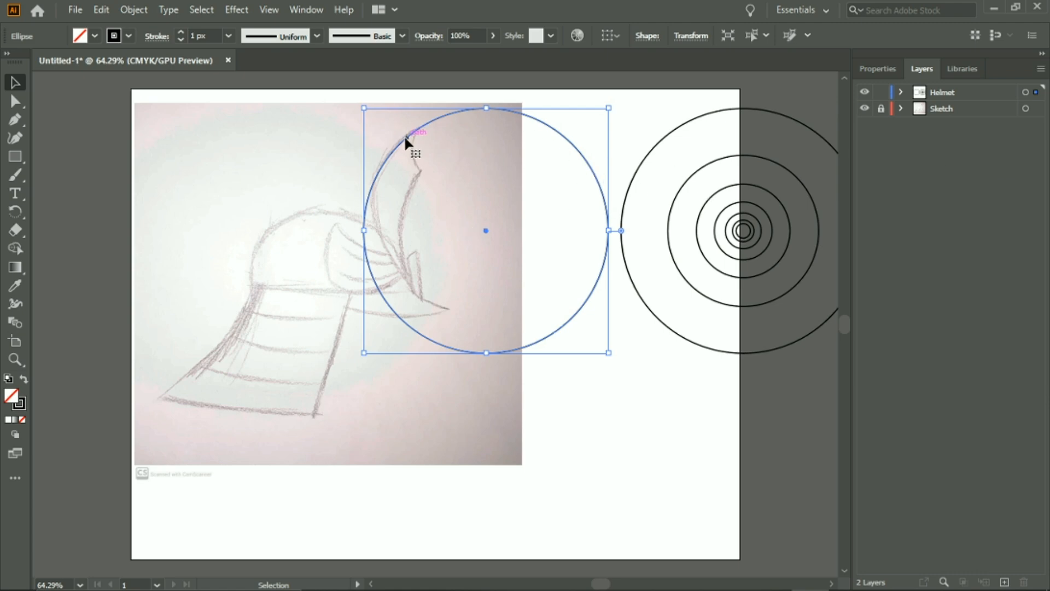
Align the large circle with the crest's inner right curve and fit a copy of the second-largest circle to the helmet dome.
drag(403, 140, 441, 143)
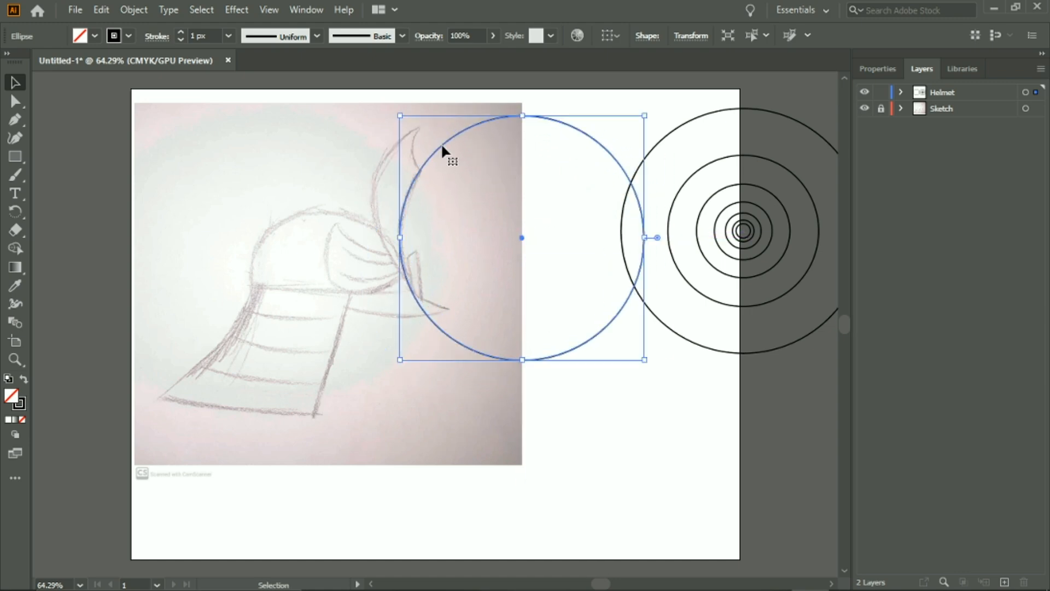
click(685, 274)
click(685, 277)
drag(686, 276, 263, 332)
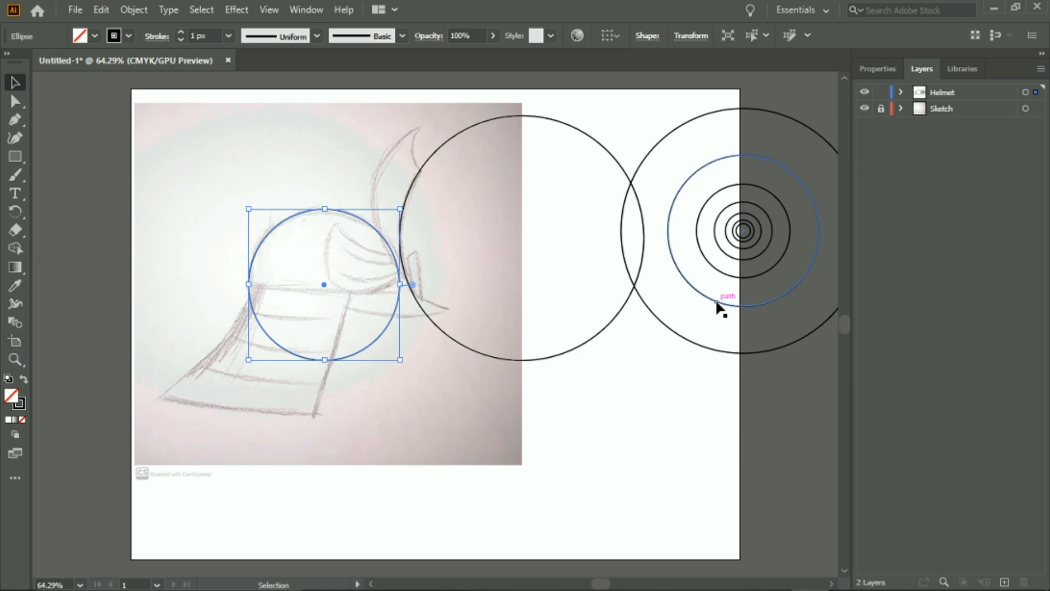
key(alt)
key(alt)
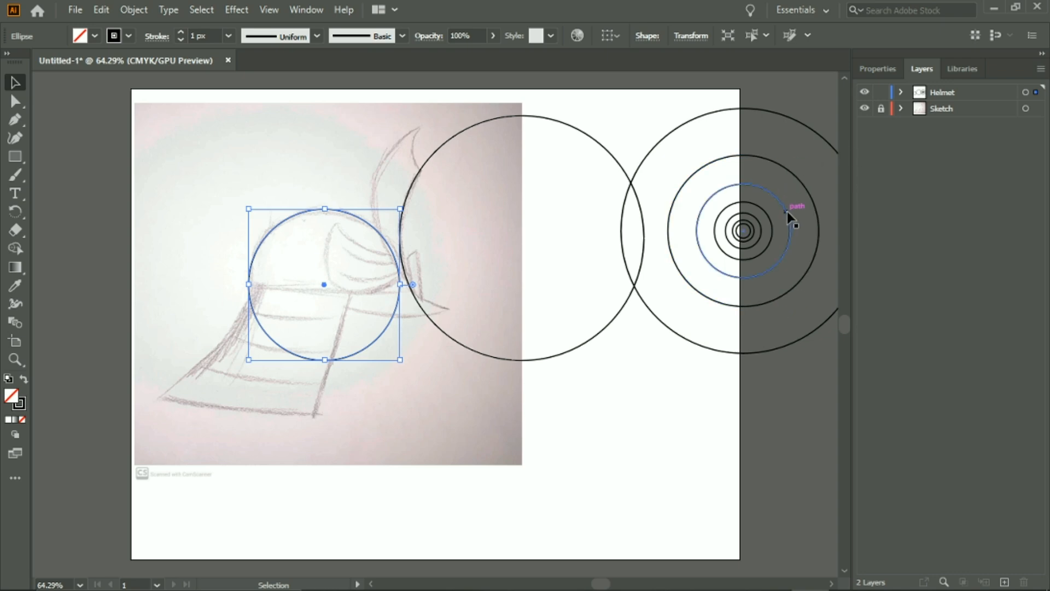
mouse_move(786, 211)
mouse_down()
mouse_move(790, 227)
mouse_move(559, 301)
mouse_move(351, 340)
mouse_move(293, 364)
mouse_move(258, 300)
mouse_up()
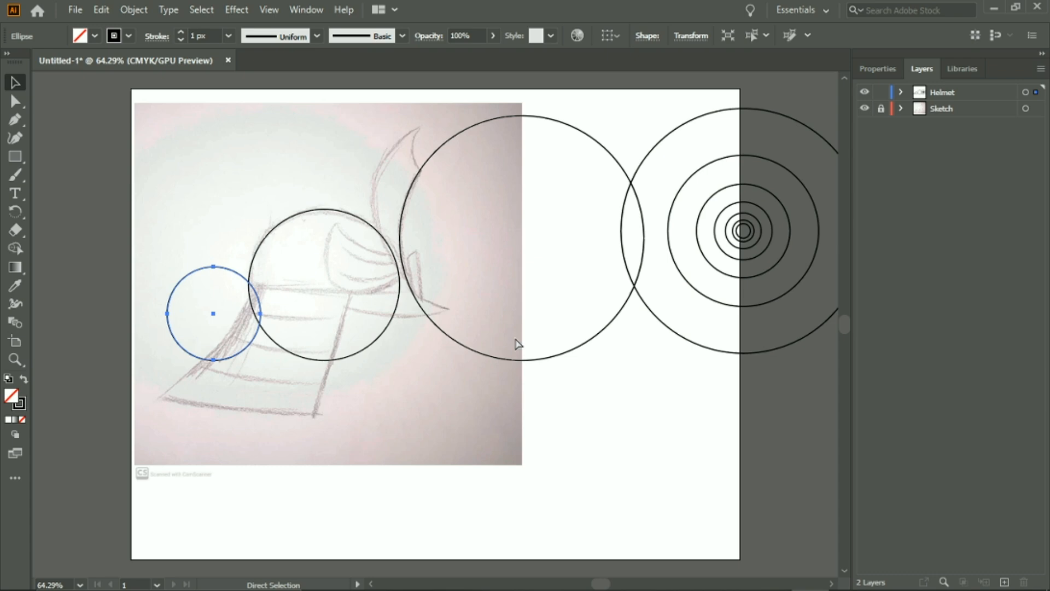
key(ctrl+z)
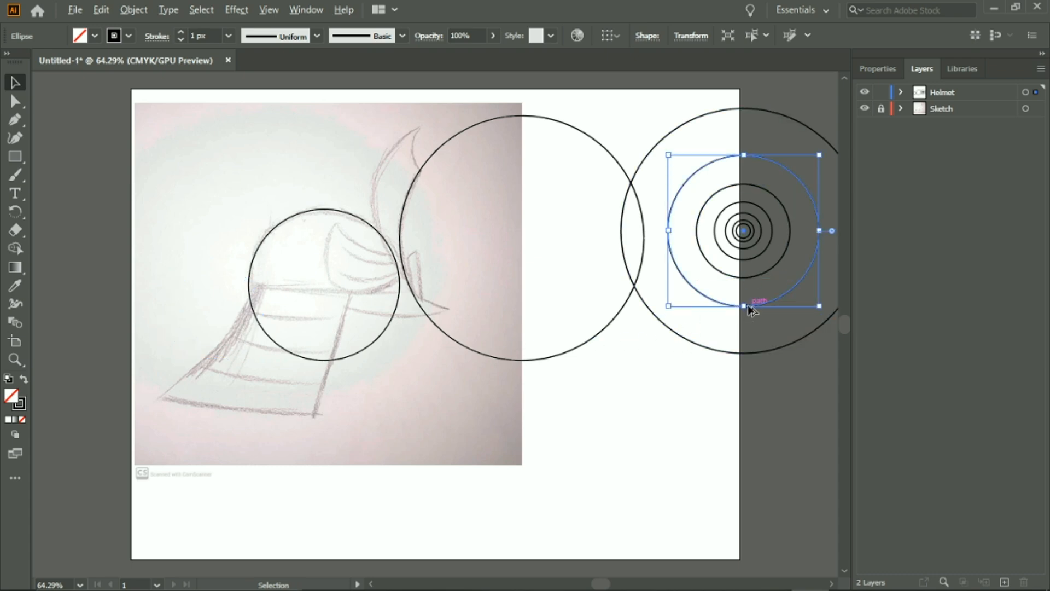
Place two copies of the second-largest circle along the neck guard's left edge and lower area, refining the left one's fit.
mouse_move(745, 306)
mouse_down()
mouse_move(90, 376)
mouse_move(186, 395)
mouse_move(177, 388)
mouse_up()
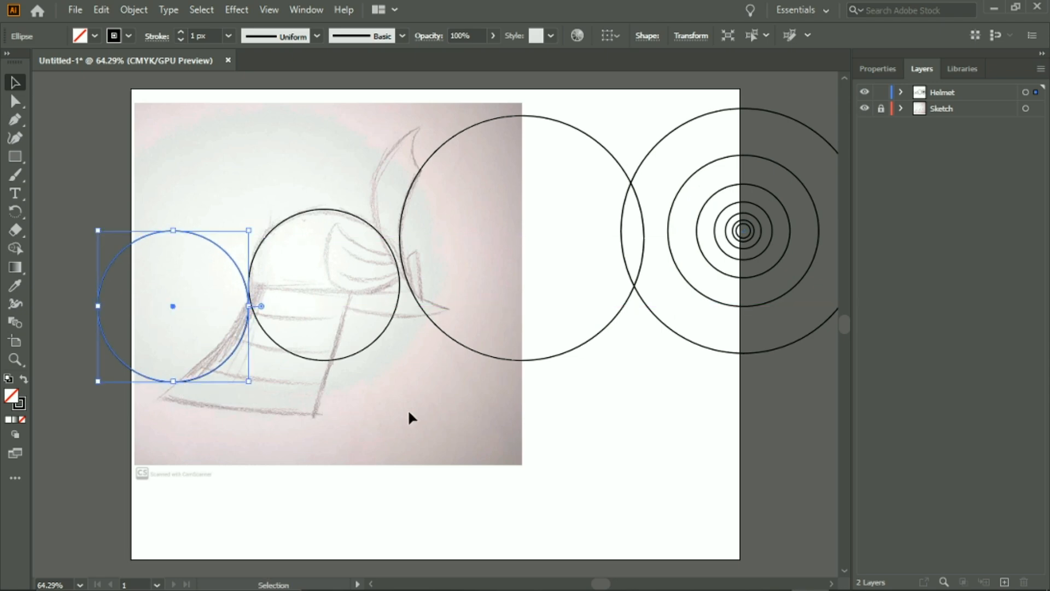
click(508, 406)
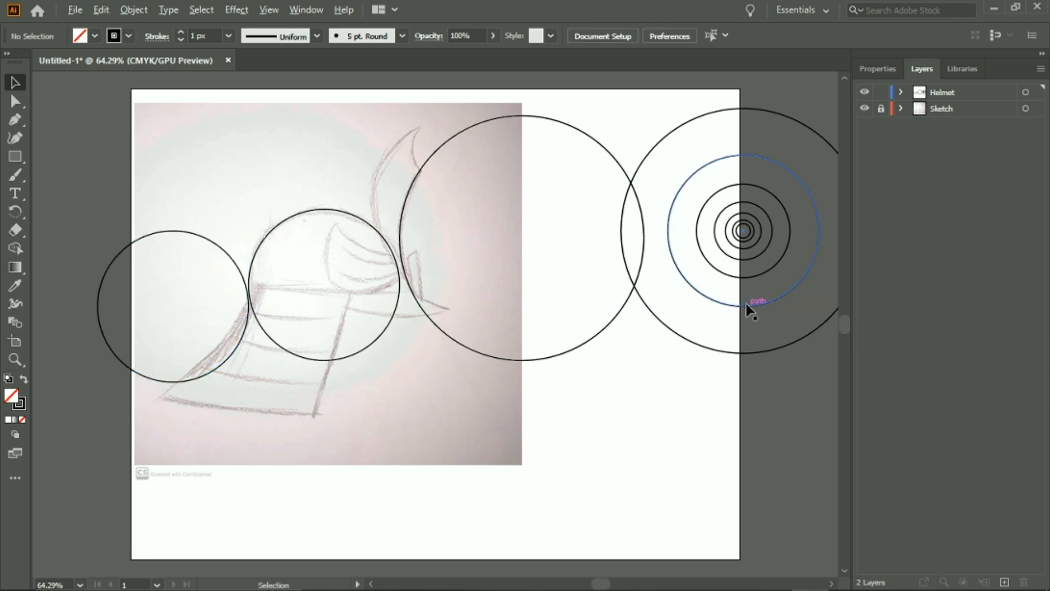
mouse_move(747, 307)
mouse_down()
mouse_move(274, 398)
mouse_move(281, 329)
mouse_move(277, 412)
mouse_move(286, 412)
mouse_up()
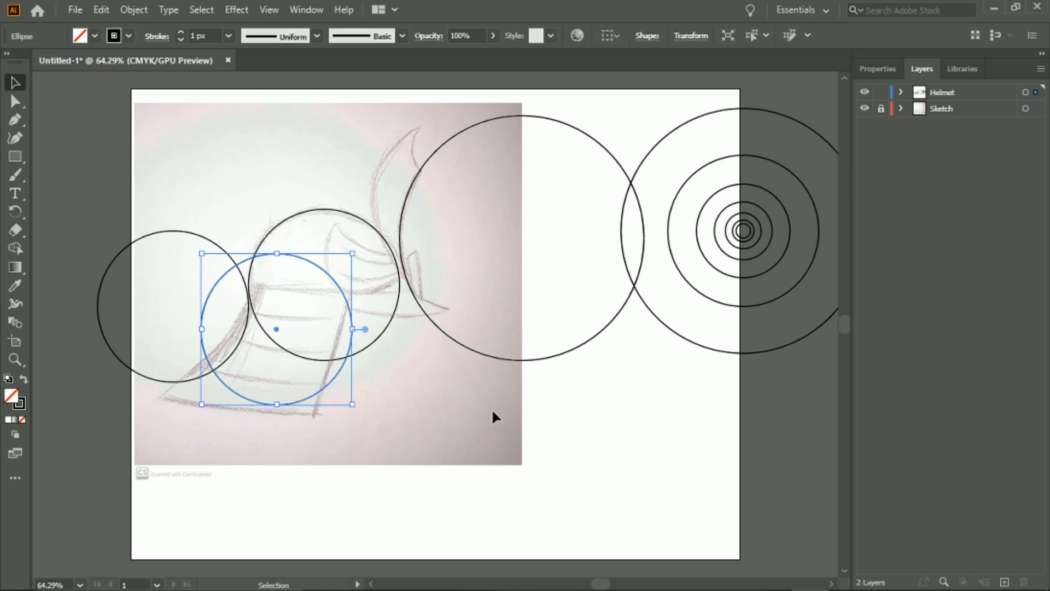
drag(231, 352, 236, 347)
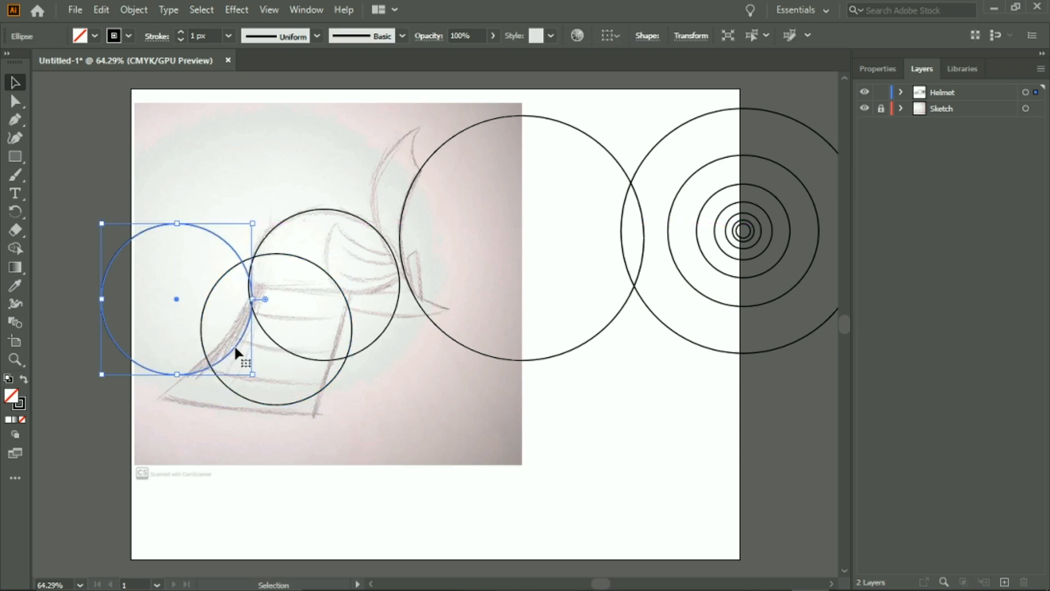
click(389, 419)
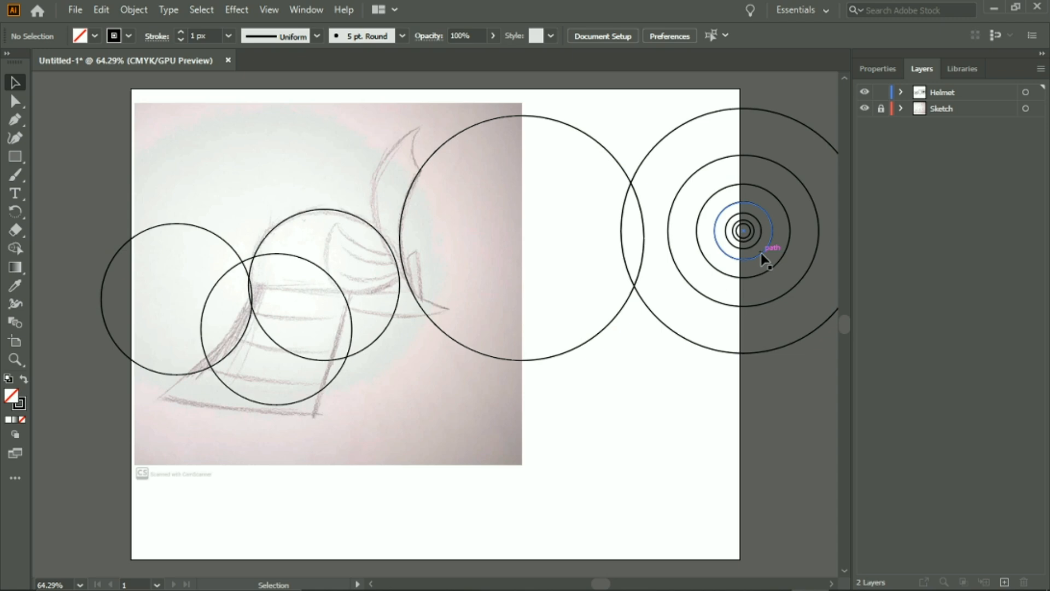
Duplicate the large crest circle up and to the left so it follows the crest's outer left curve.
drag(763, 258, 422, 265)
key(ctrl+z)
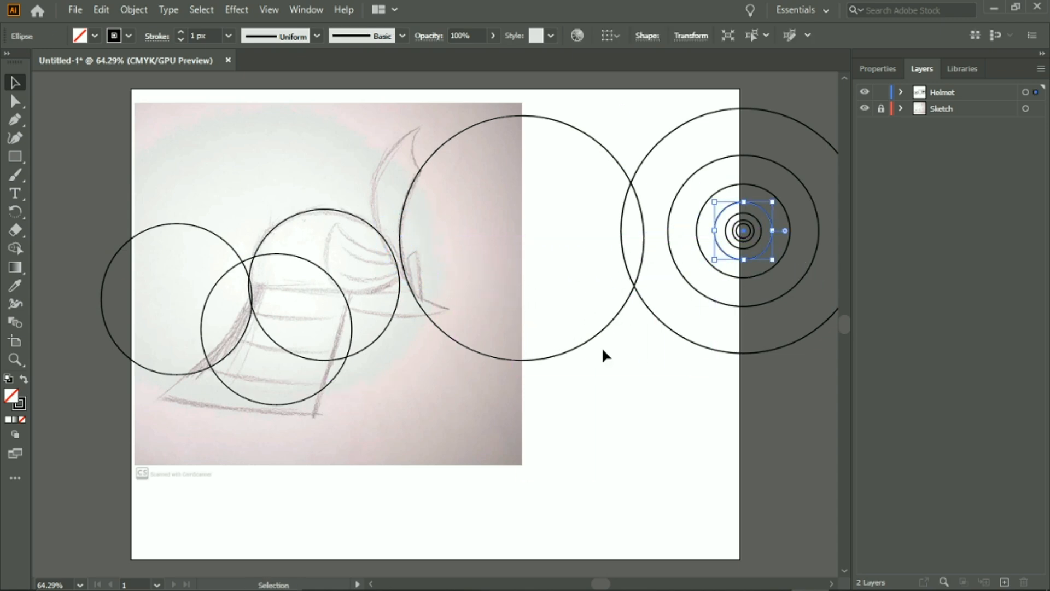
click(582, 338)
drag(582, 338, 555, 331)
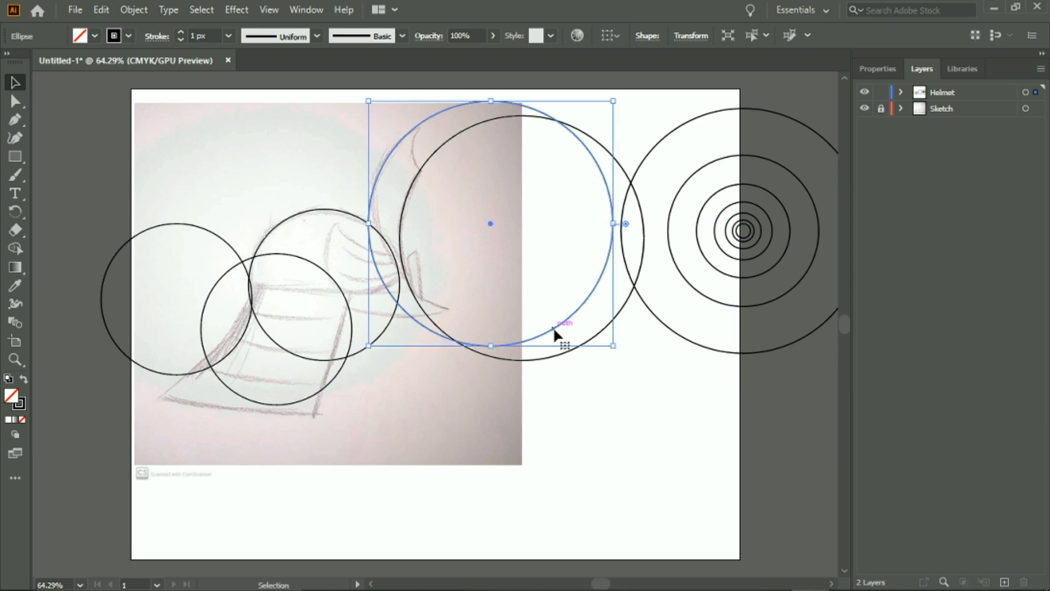
click(744, 248)
drag(744, 248, 464, 143)
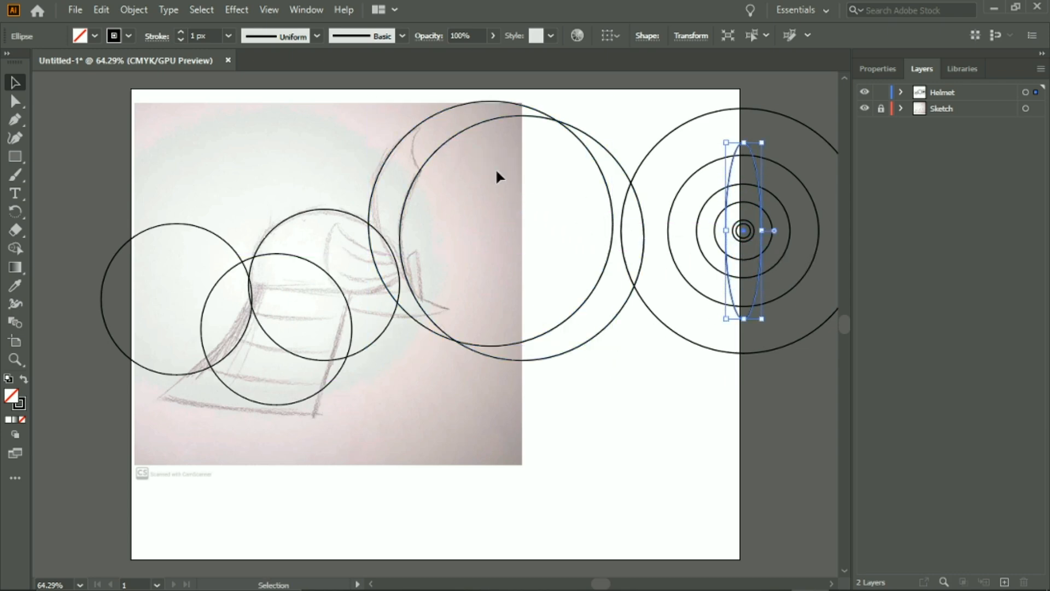
key(ctrl+z)
drag(752, 248, 437, 167)
key(ctrl+z)
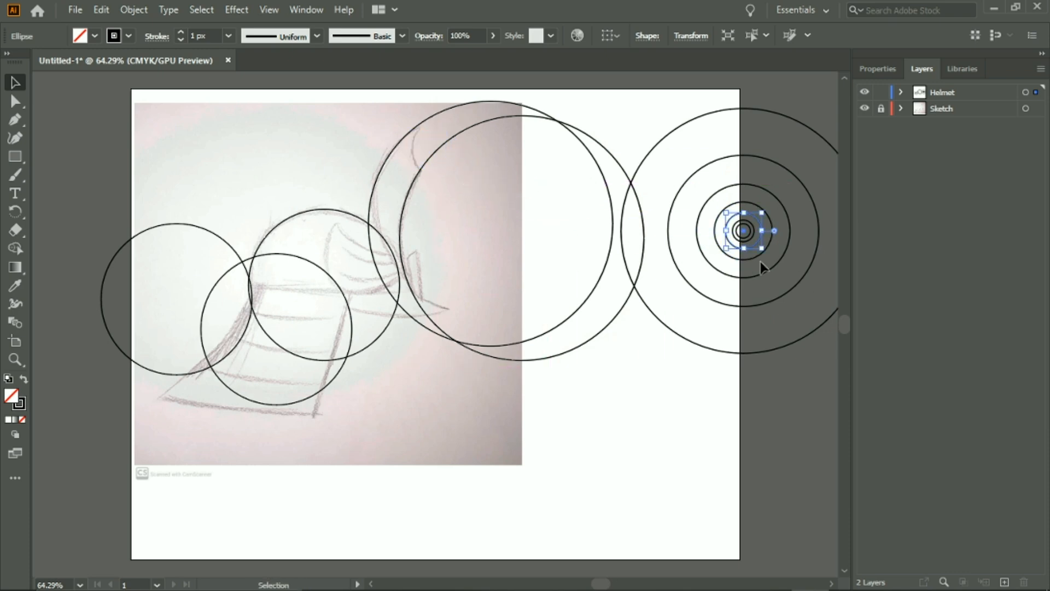
Copy the fourth-largest circle of the concentric set onto the notch at the crest's tip.
click(773, 254)
click(767, 248)
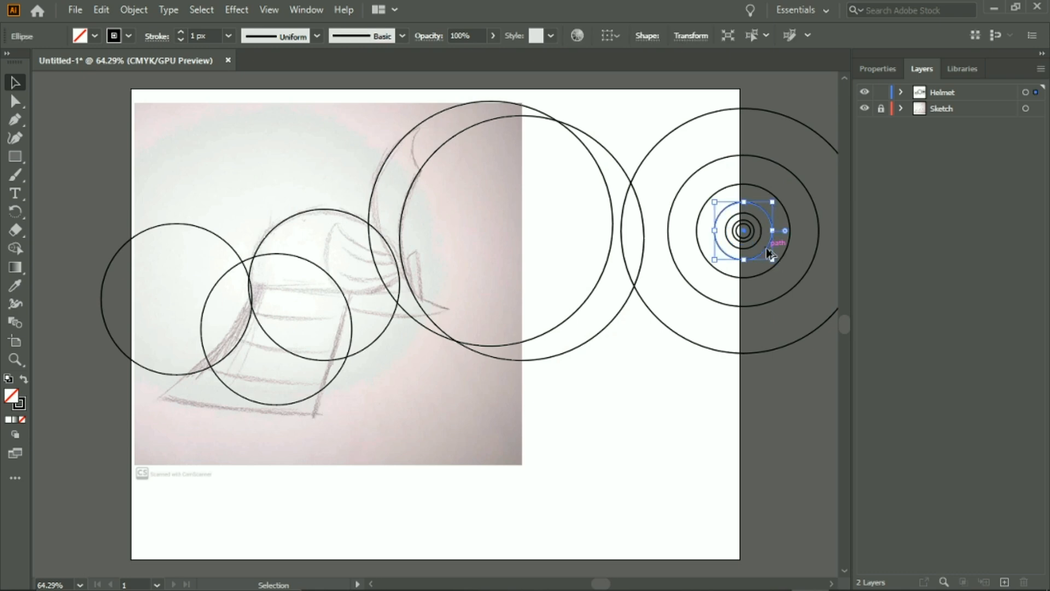
drag(768, 249, 459, 171)
click(501, 192)
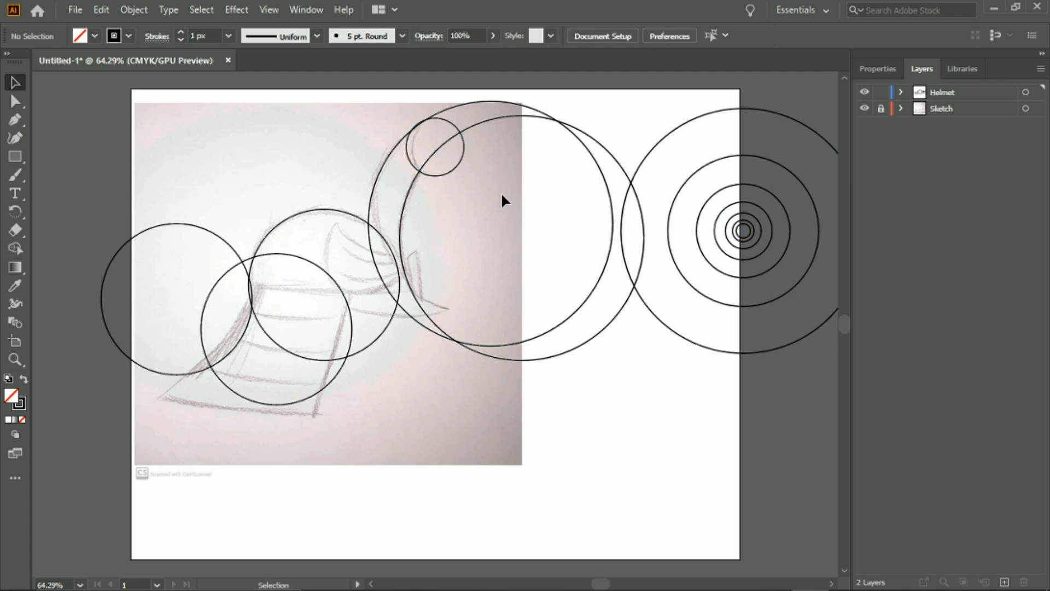
Fit two copies of the third-largest circle to the upper and lower curves of the helmet's side ornament.
scroll(441, 215, down, 1)
scroll(460, 262, up, 1)
mouse_move(744, 277)
mouse_down()
mouse_move(417, 281)
mouse_move(375, 250)
mouse_move(384, 258)
mouse_up()
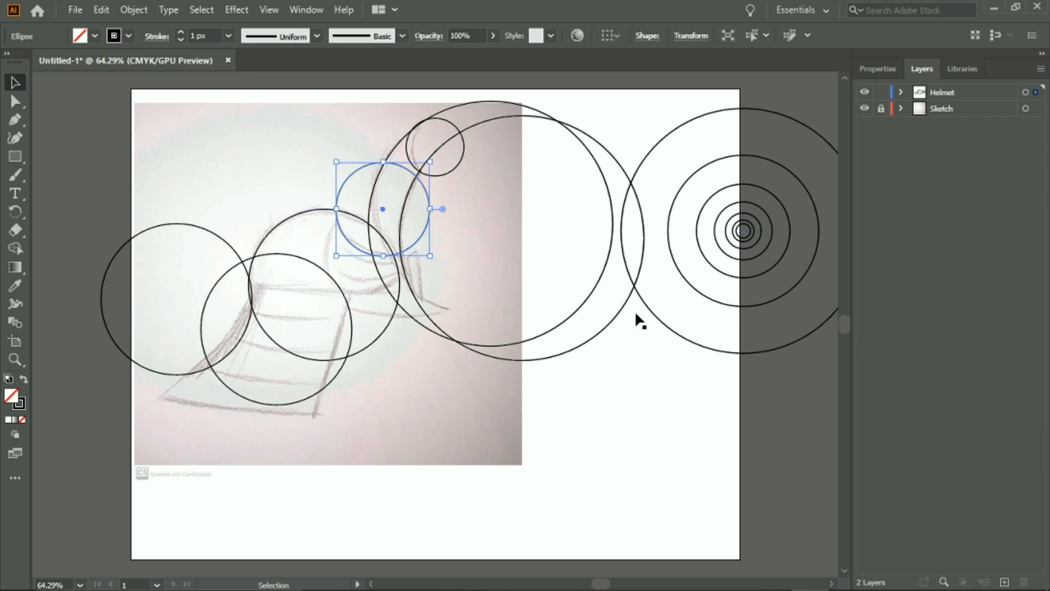
click(752, 279)
mouse_move(762, 277)
mouse_down()
mouse_move(394, 335)
mouse_move(368, 341)
mouse_move(363, 356)
mouse_move(372, 286)
mouse_move(390, 298)
mouse_up()
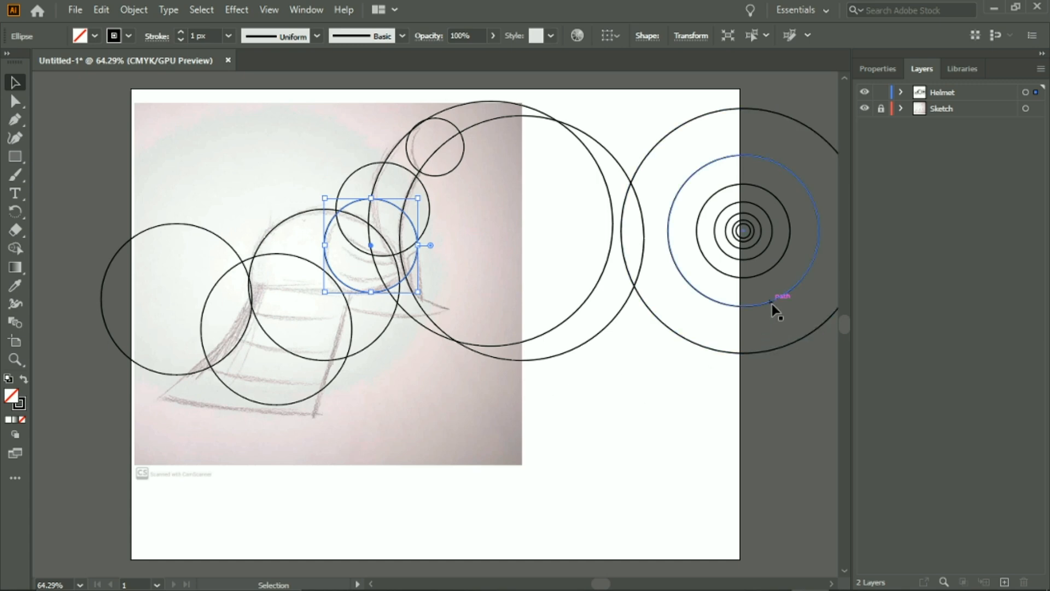
mouse_move(773, 303)
mouse_down()
mouse_move(306, 383)
mouse_move(304, 414)
mouse_up()
key(ctrl+z)
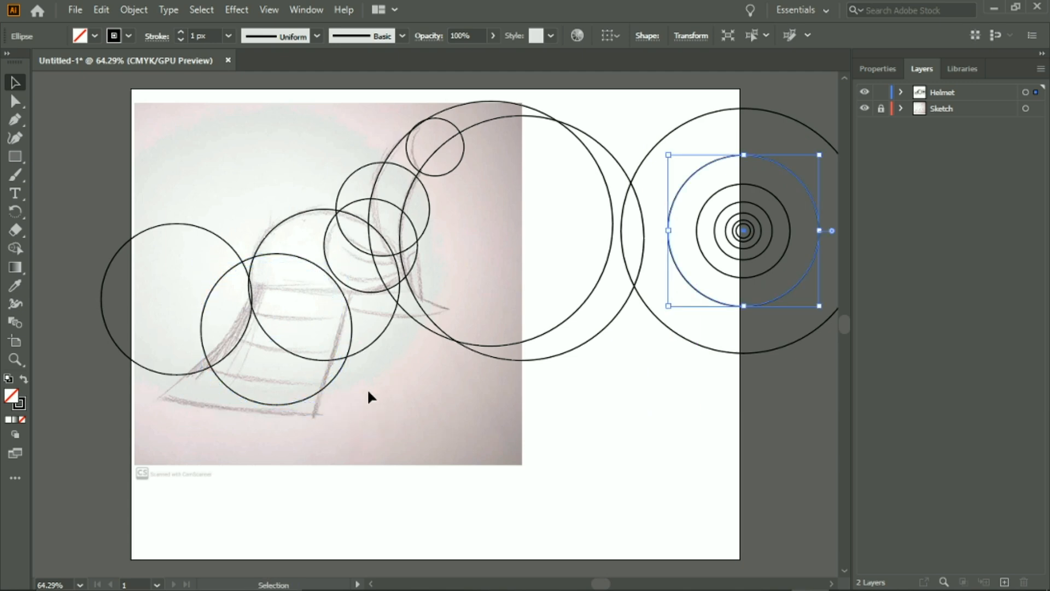
click(412, 394)
mouse_move(767, 268)
mouse_down()
mouse_move(382, 363)
mouse_move(263, 411)
mouse_up()
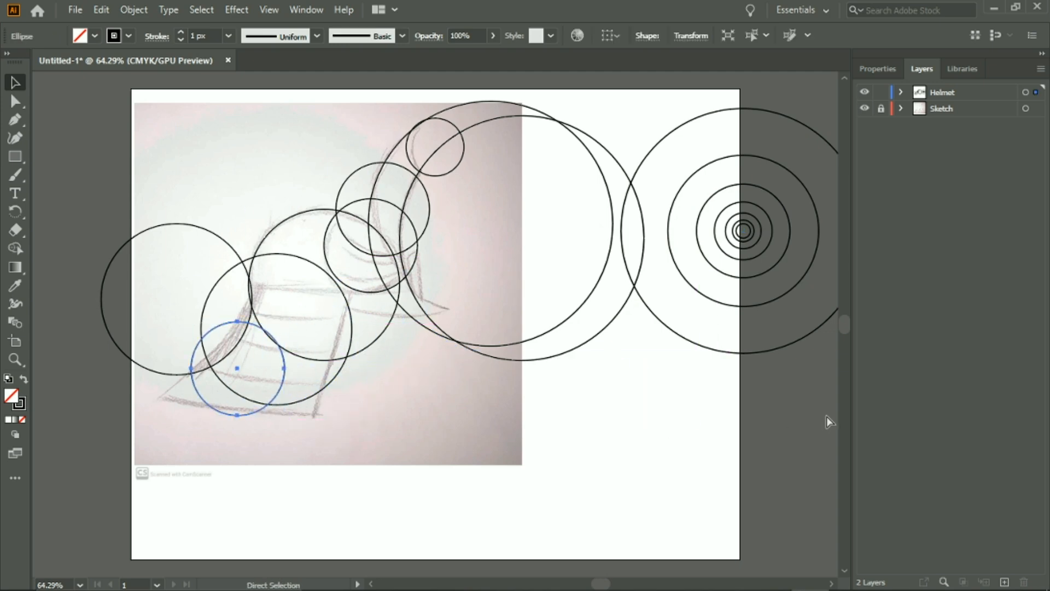
key(ctrl+z)
click(768, 355)
mouse_move(769, 307)
mouse_down()
mouse_move(263, 375)
mouse_move(276, 415)
mouse_move(287, 417)
mouse_up()
key(ctrl+z)
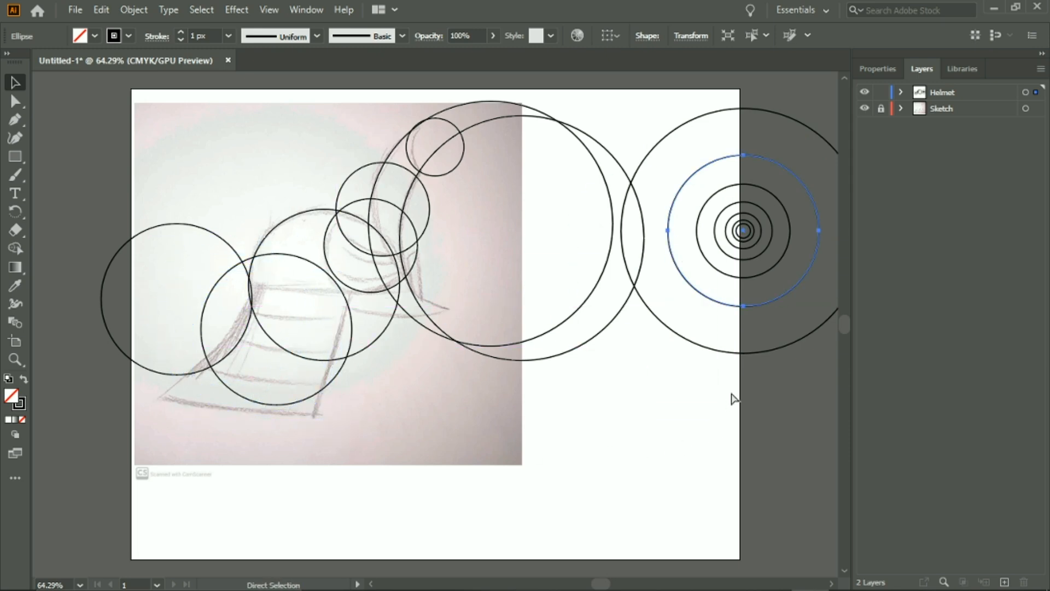
Fit a copy of the largest circle to the neck guard's bottom edge and delete the second-largest circle placed there before.
click(748, 355)
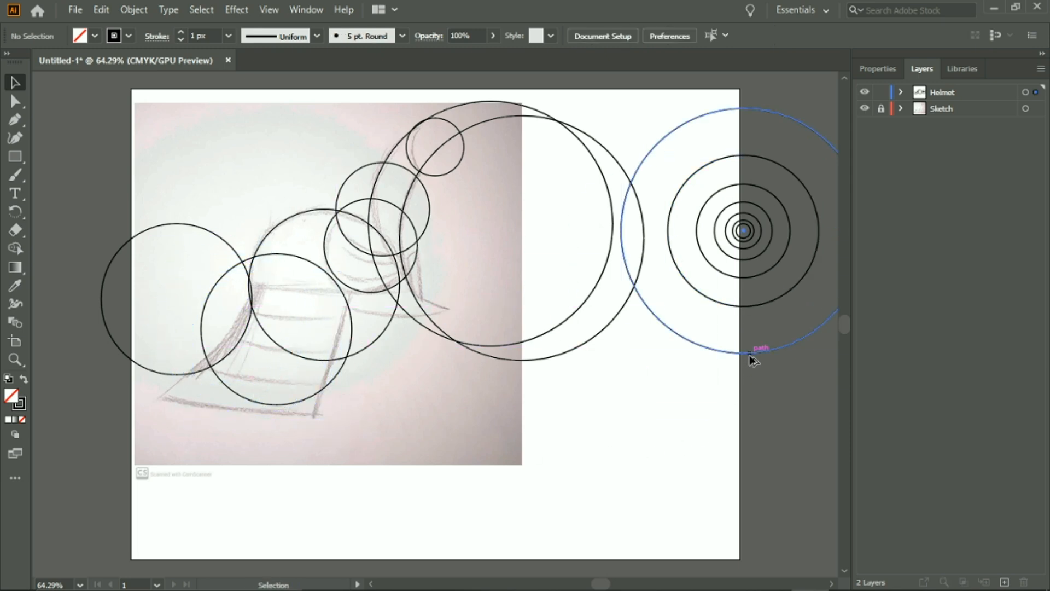
mouse_move(752, 355)
mouse_down()
mouse_move(286, 436)
mouse_move(283, 415)
mouse_up()
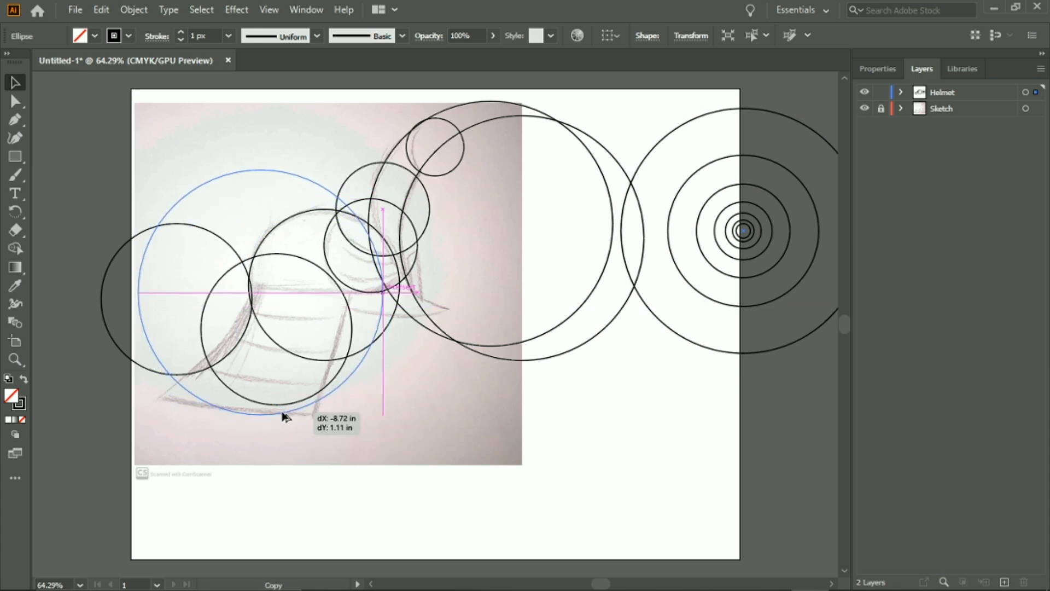
drag(283, 416, 283, 416)
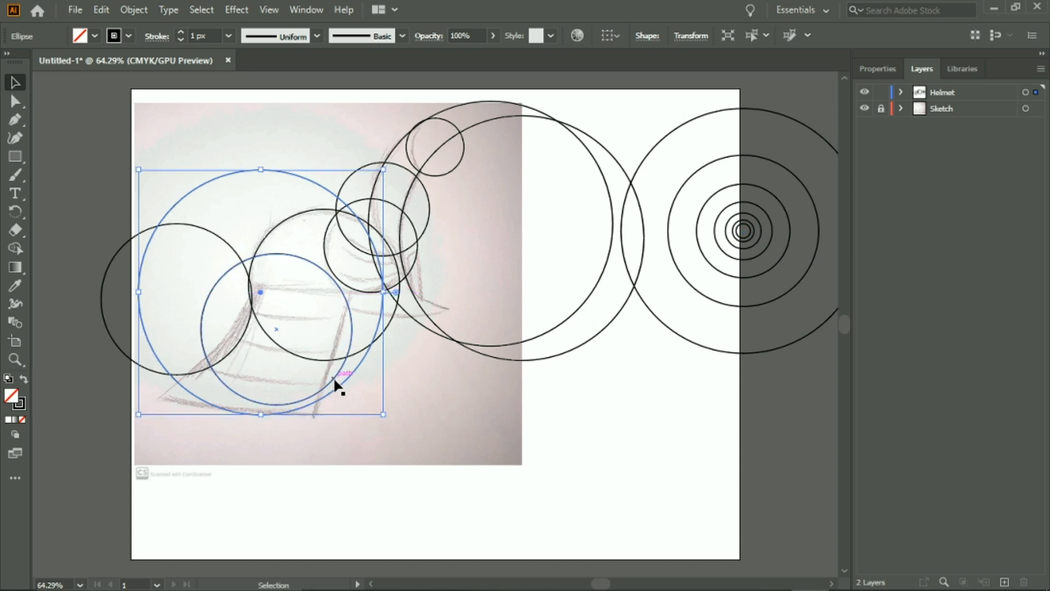
drag(332, 381, 341, 389)
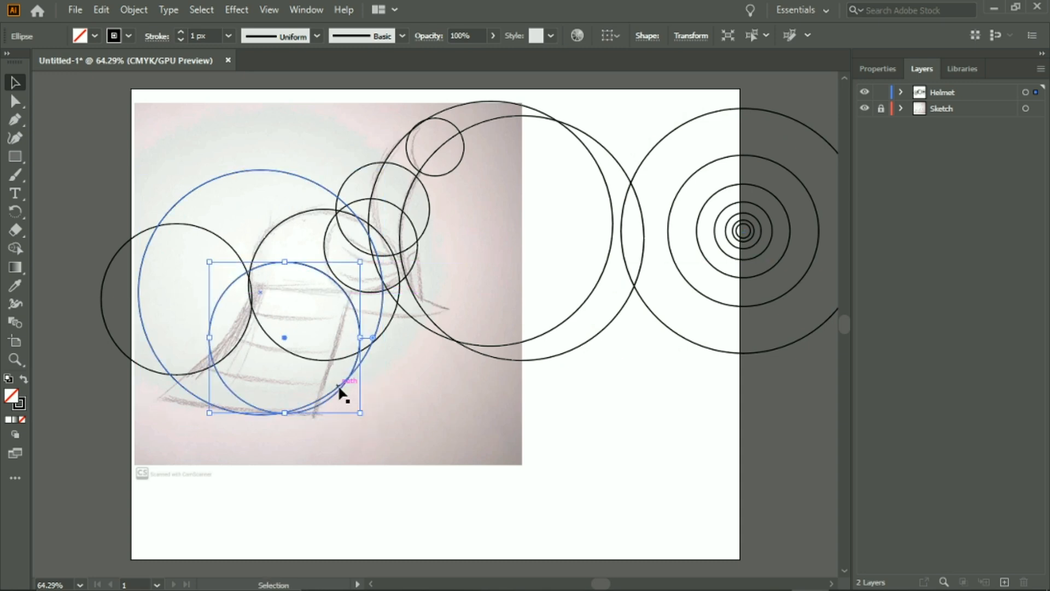
click(335, 380)
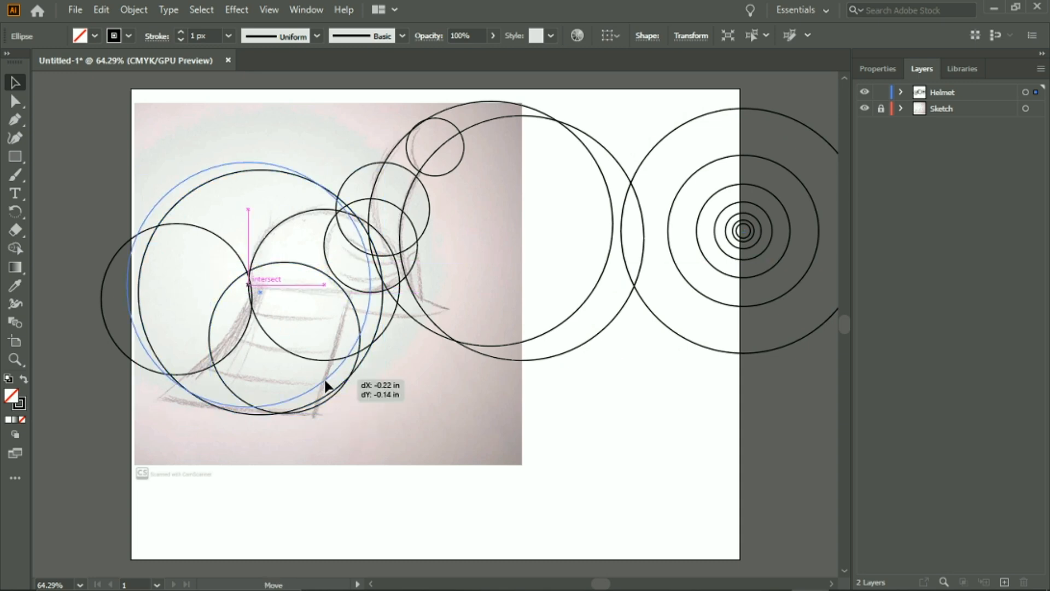
click(352, 306)
click(357, 318)
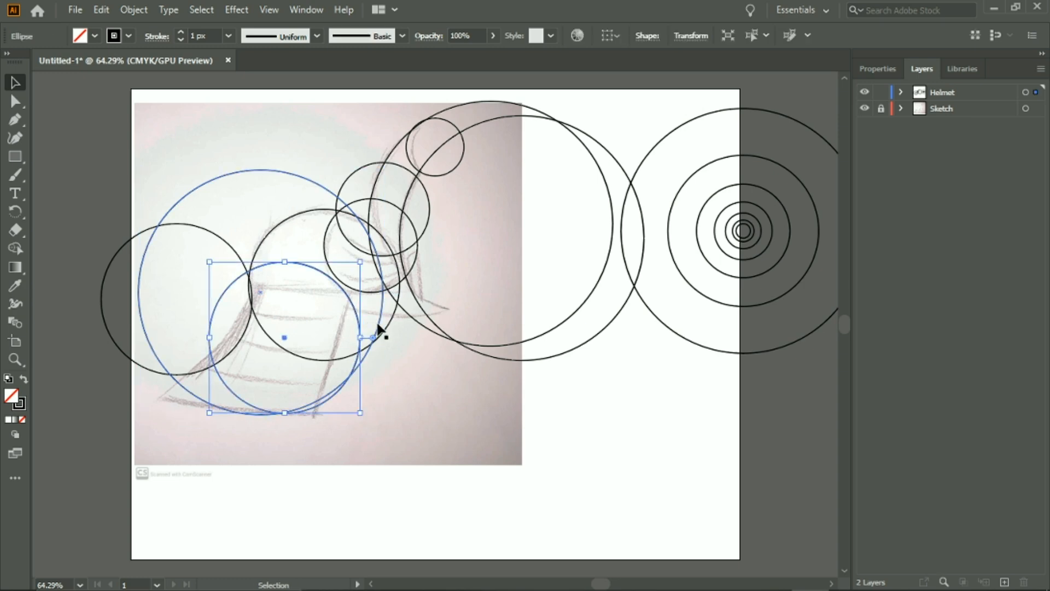
click(379, 330)
Copy the largest circle of the concentric set onto the neck guard's right edge.
click(729, 353)
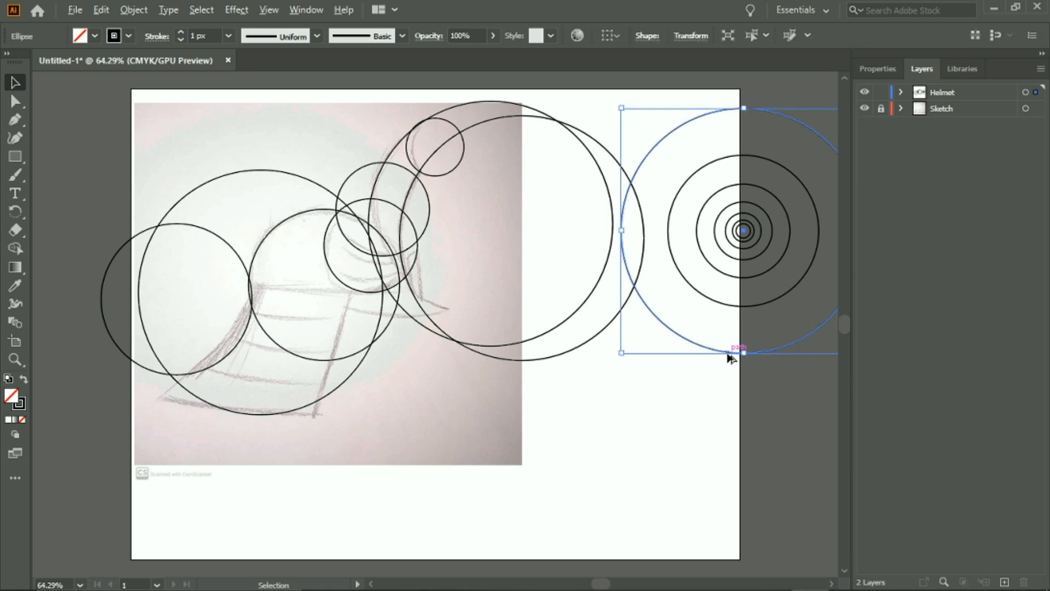
drag(729, 355, 209, 439)
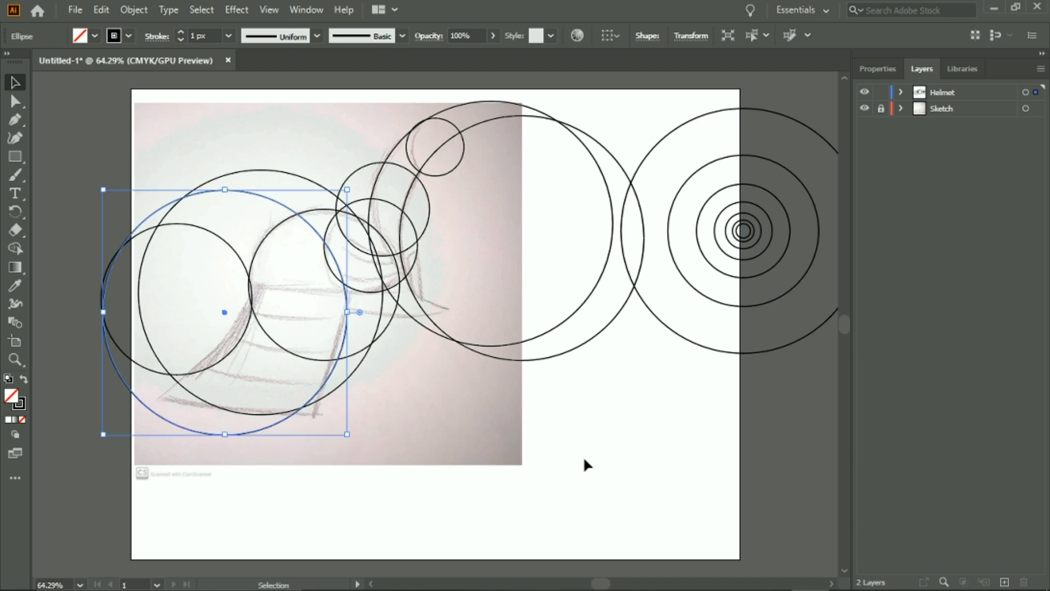
click(531, 446)
Fit a copy of the second-largest circle to the curve at the top of the neck guard.
click(749, 306)
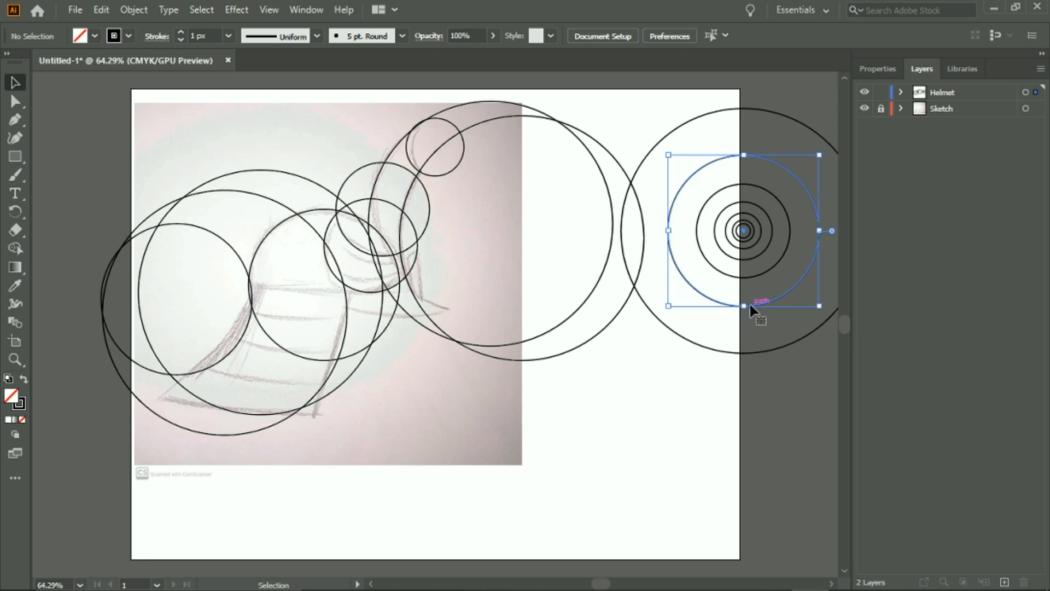
drag(773, 302, 345, 294)
drag(277, 284, 276, 299)
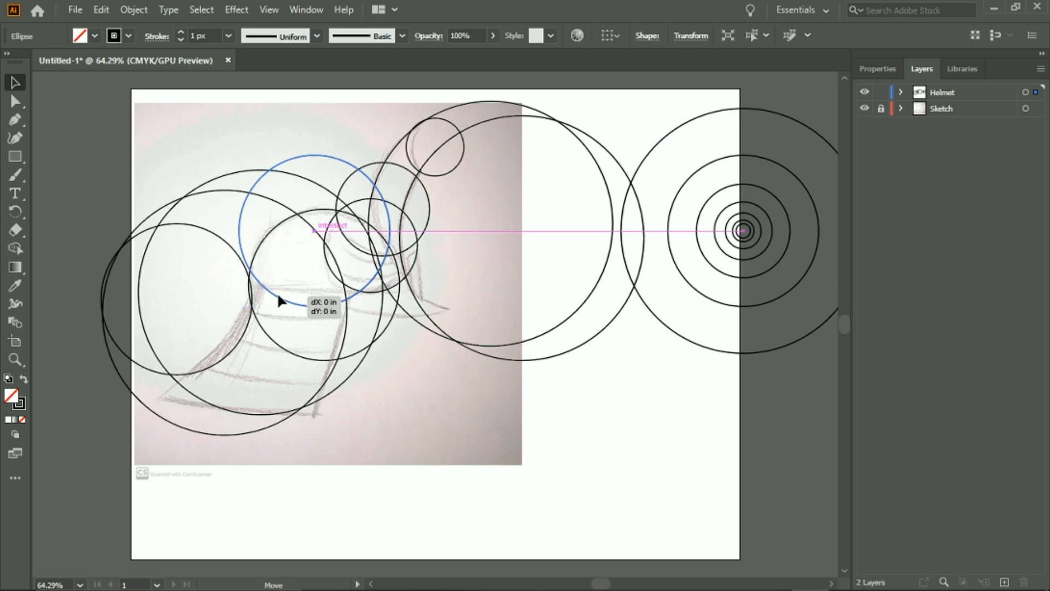
click(520, 399)
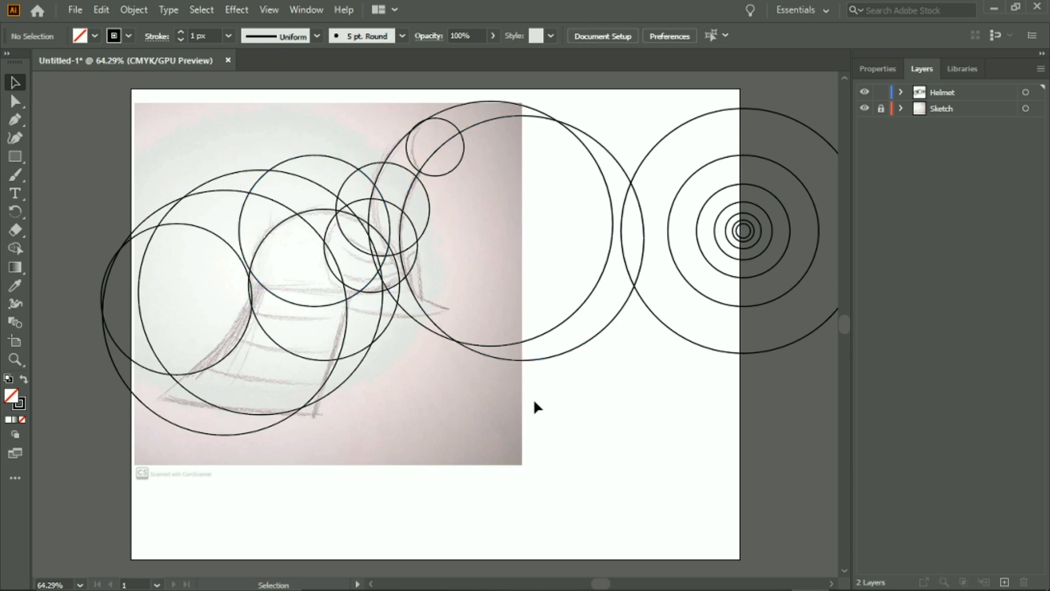
Add three more copies of the second-largest circle, stepping down and slightly left along the neck guard's band lines.
click(763, 279)
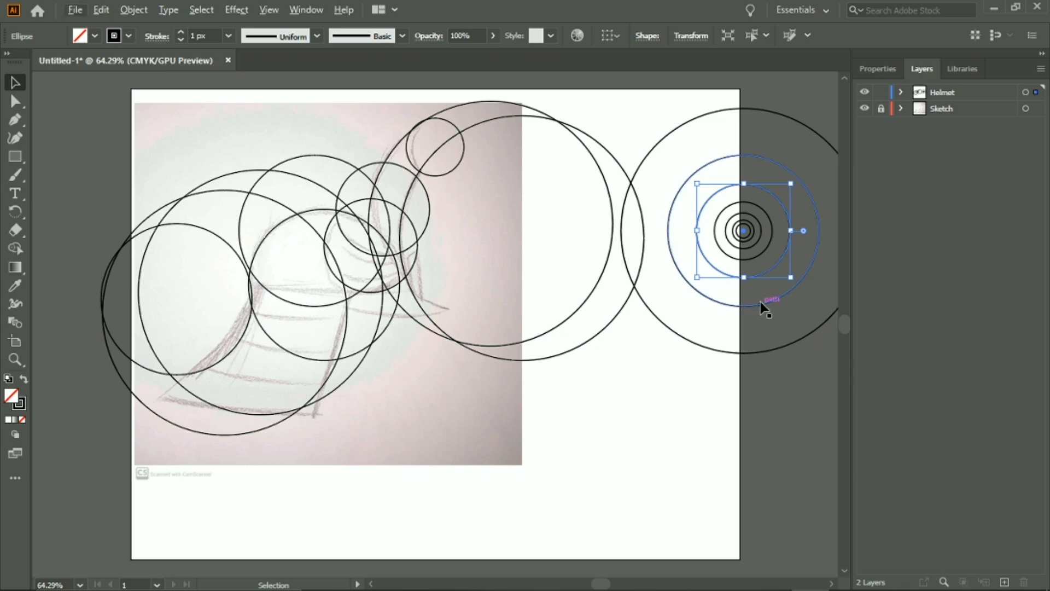
click(766, 302)
drag(768, 302, 300, 409)
key(ctrl+z)
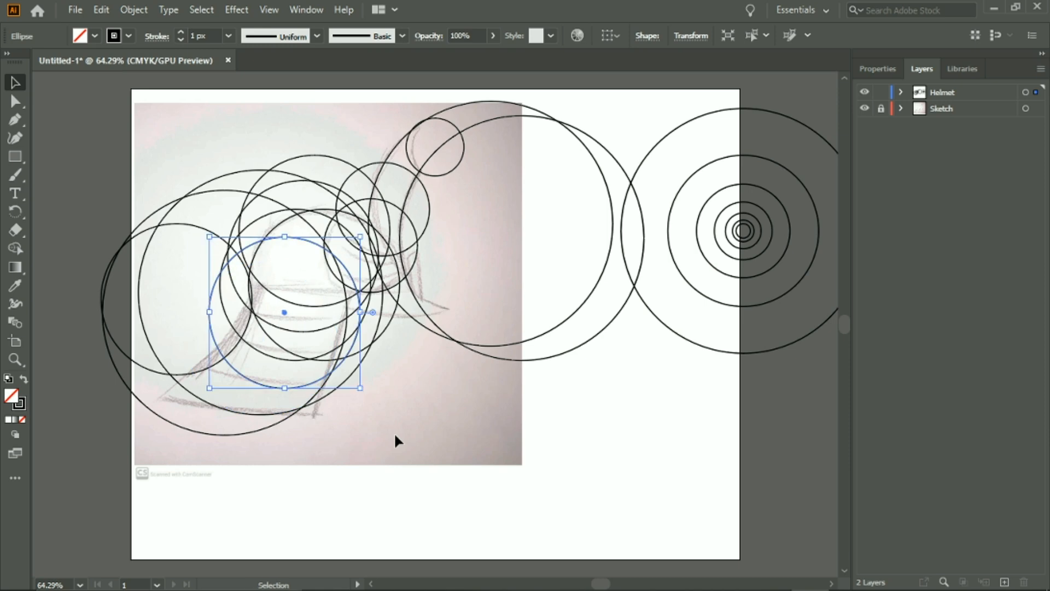
click(436, 405)
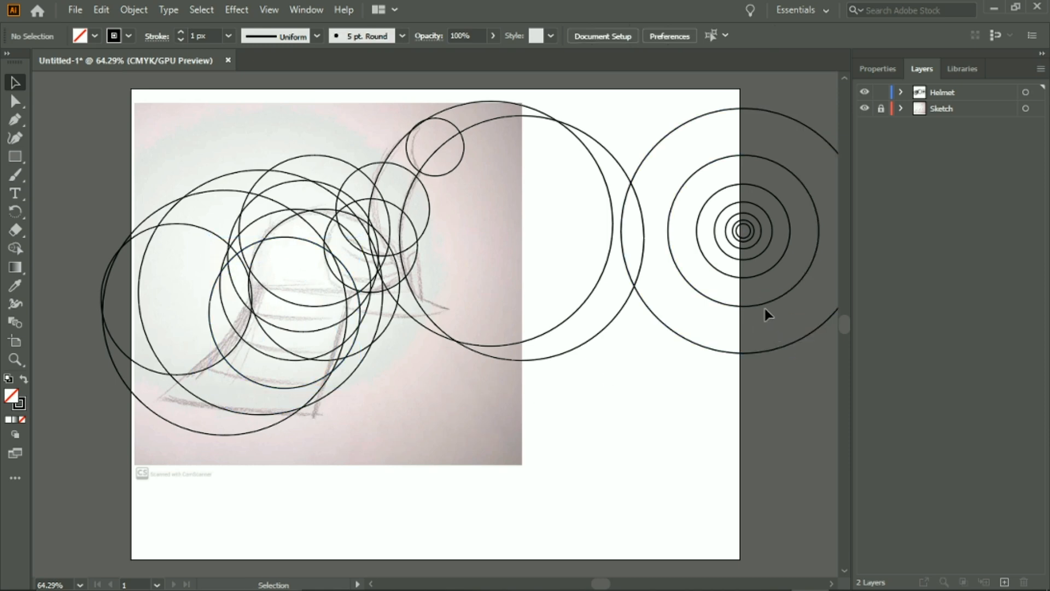
Fit one second-largest, two fourth-largest and one third-largest circle copies to the curves at the helmet's front brim and tip.
drag(766, 305, 430, 321)
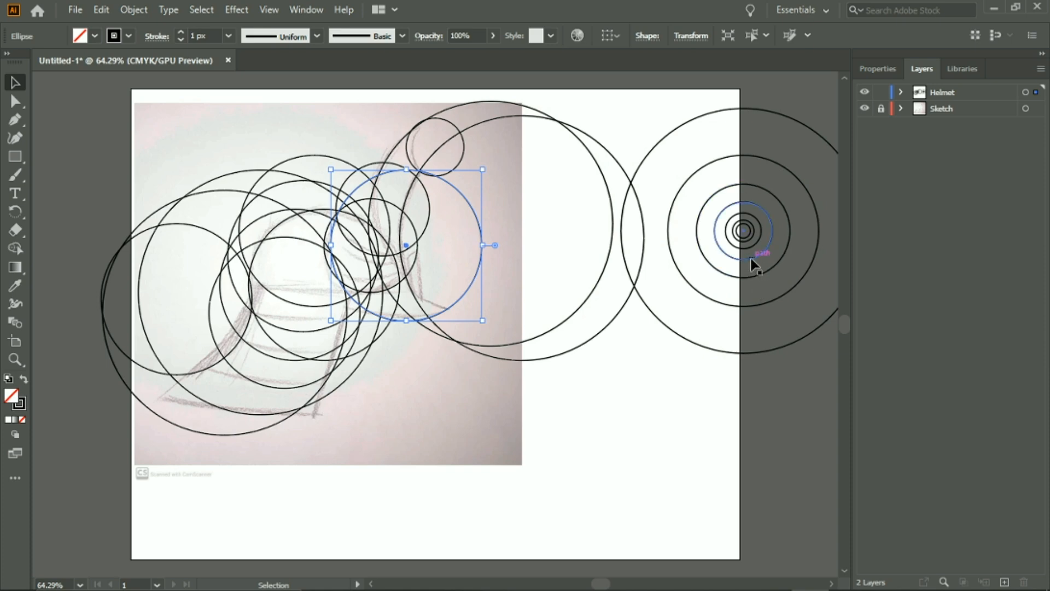
drag(754, 265, 444, 305)
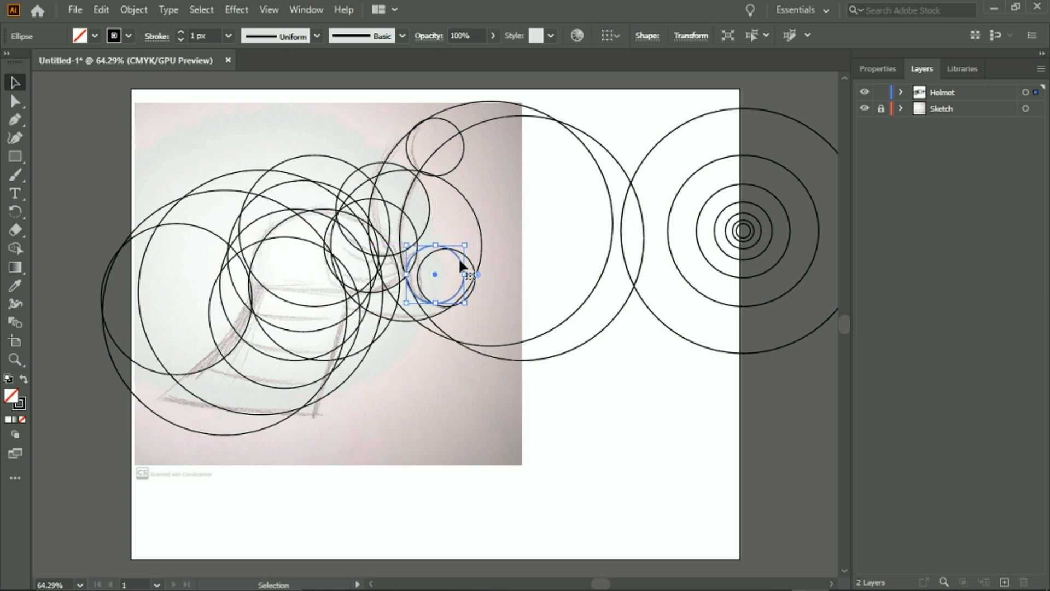
drag(459, 263, 467, 261)
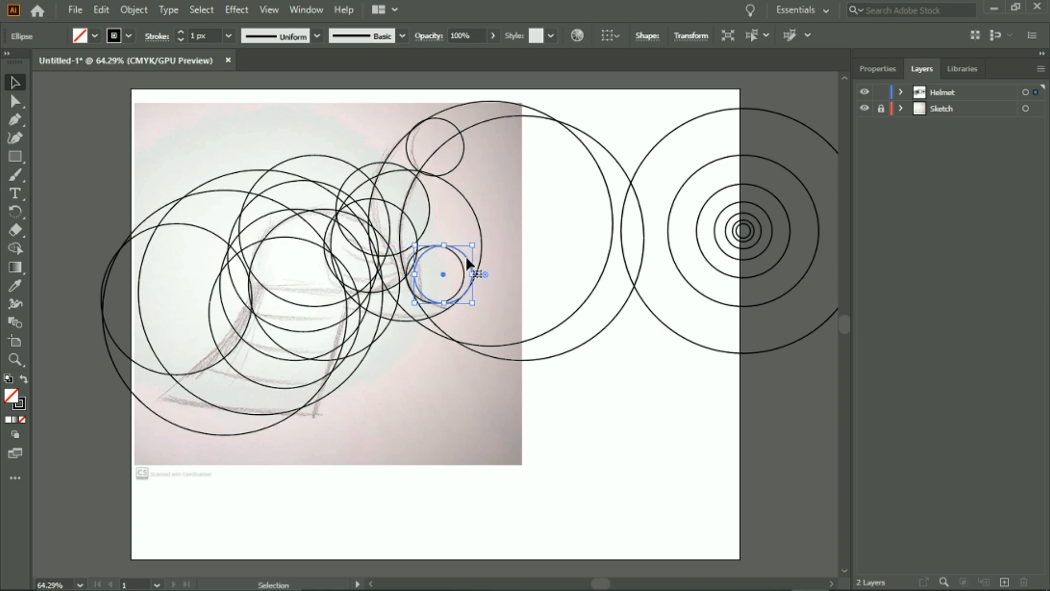
click(521, 304)
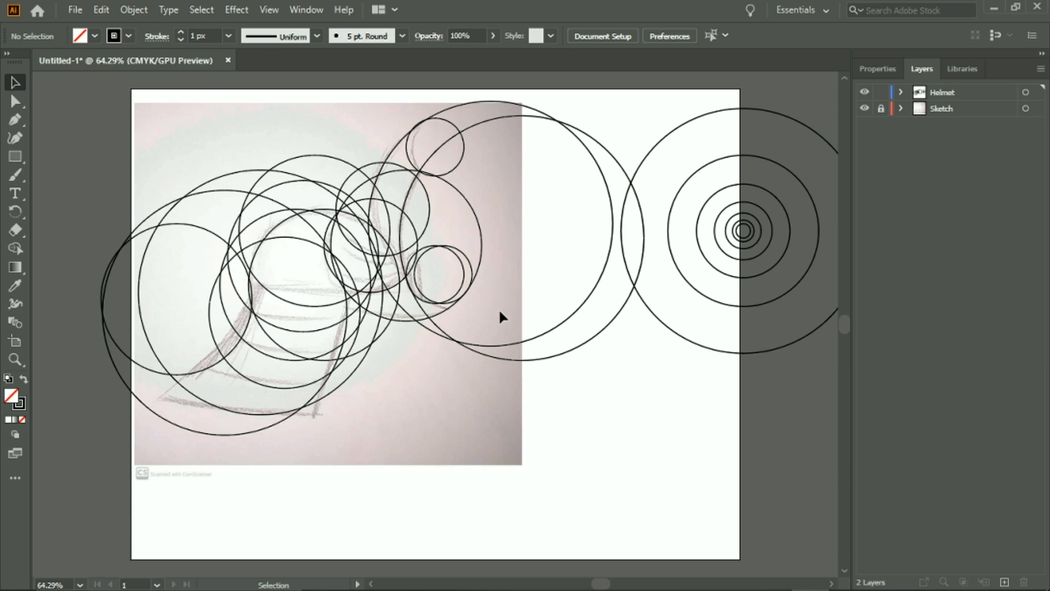
click(748, 279)
drag(766, 276, 469, 310)
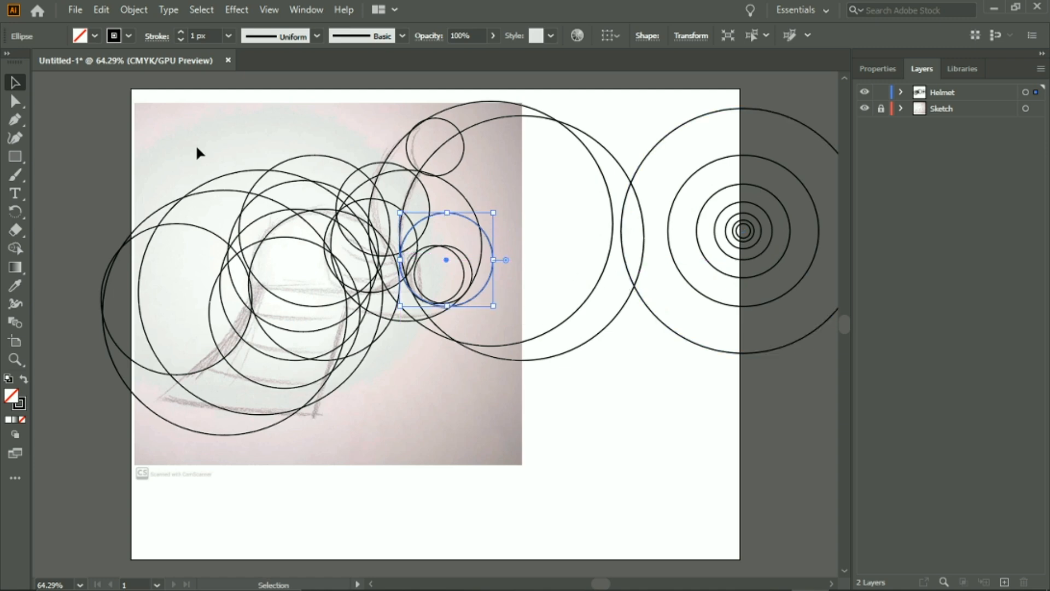
Select all circles placed over the sketch and merge the neck guard's lowest band regions with Shape Builder.
drag(101, 130, 570, 460)
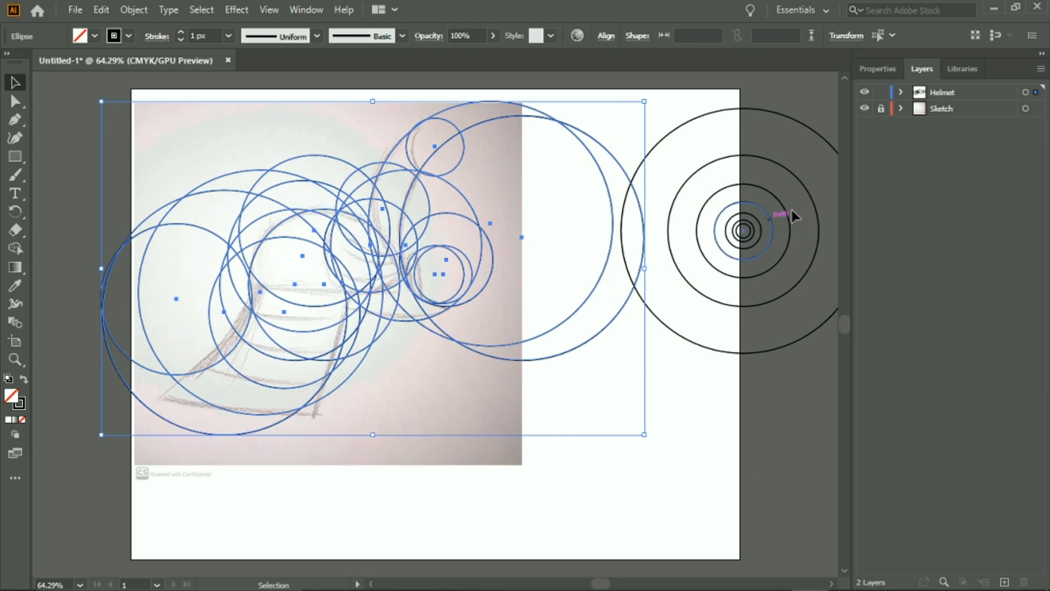
click(916, 96)
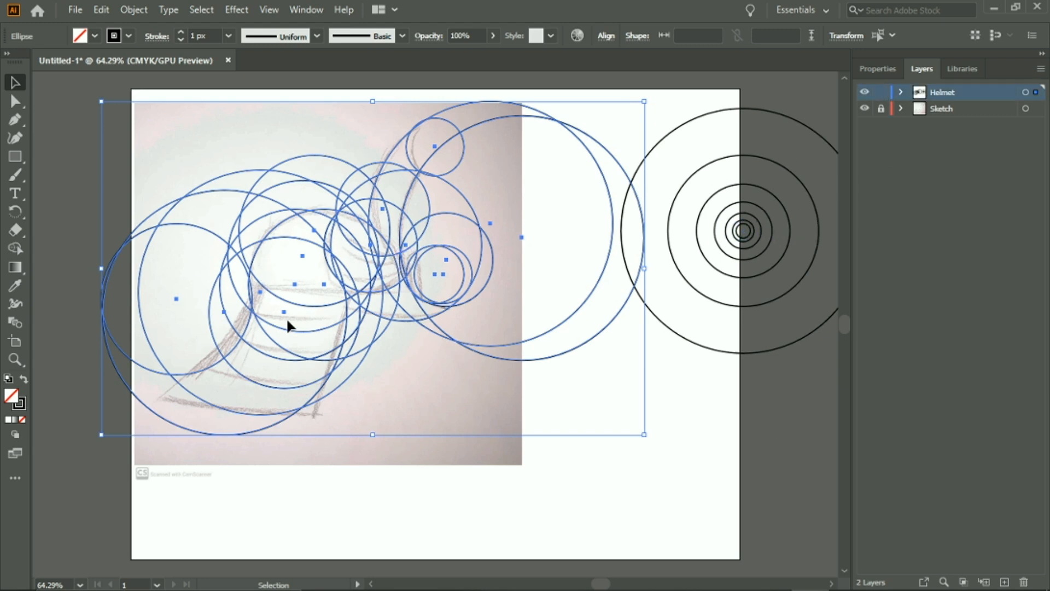
key(shift+m)
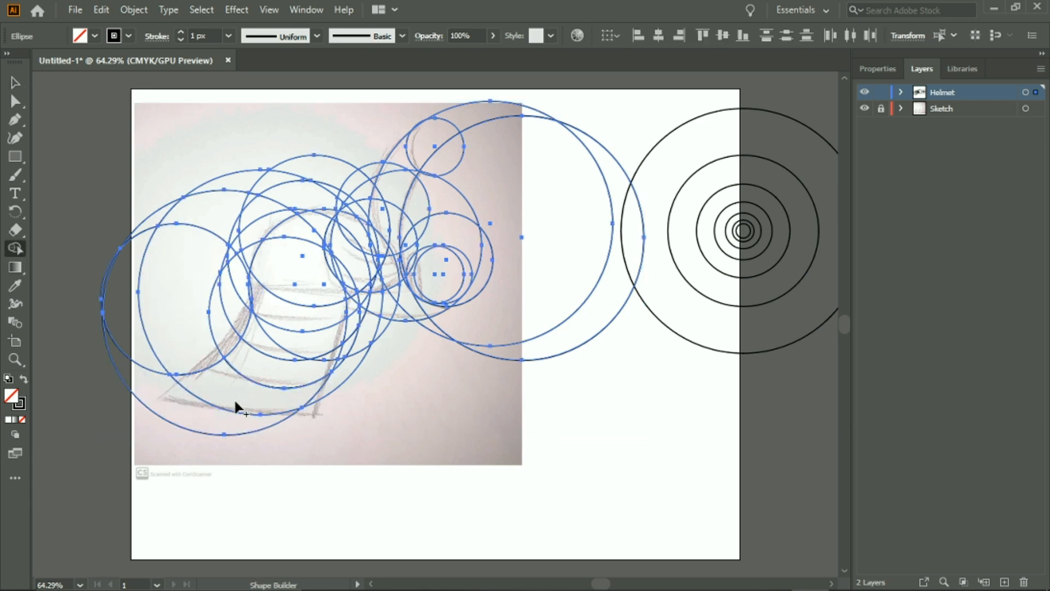
drag(295, 409, 184, 403)
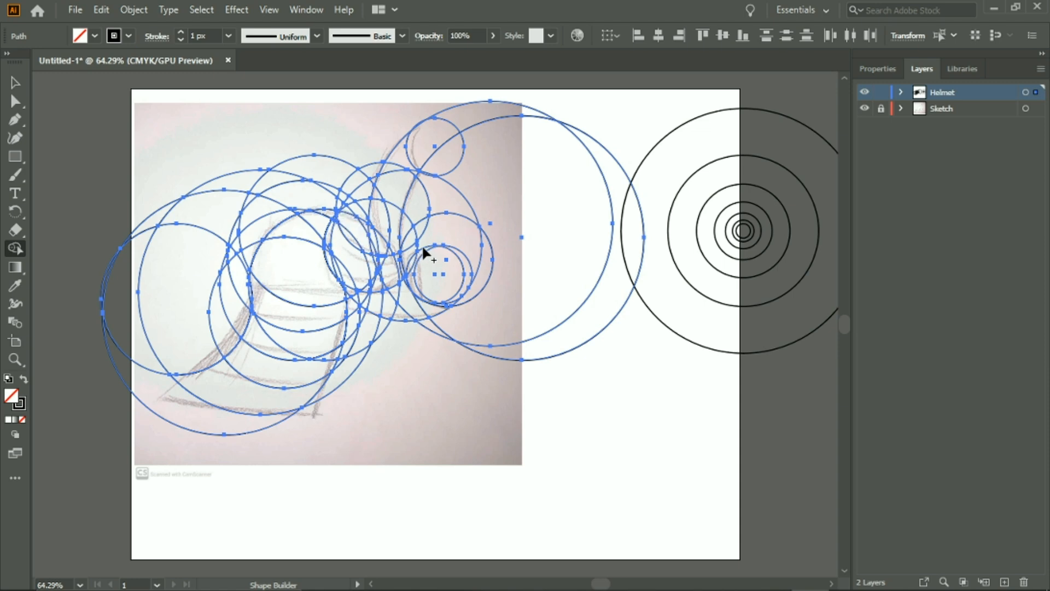
Combine the regions inside the helmet's crest into one shape, clearing the arcs that cross it.
alt+click(408, 195)
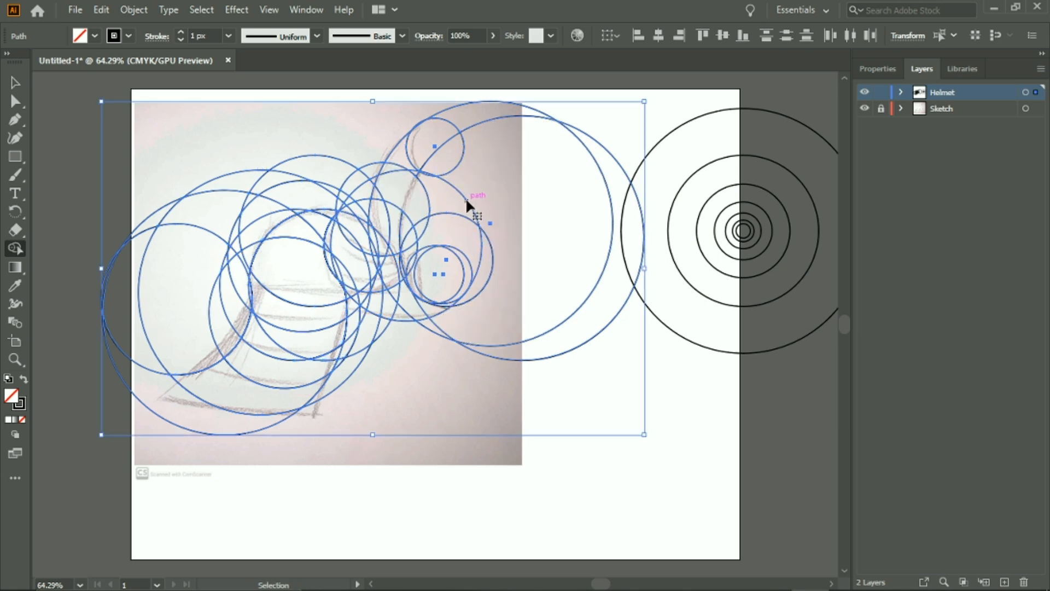
click(403, 181)
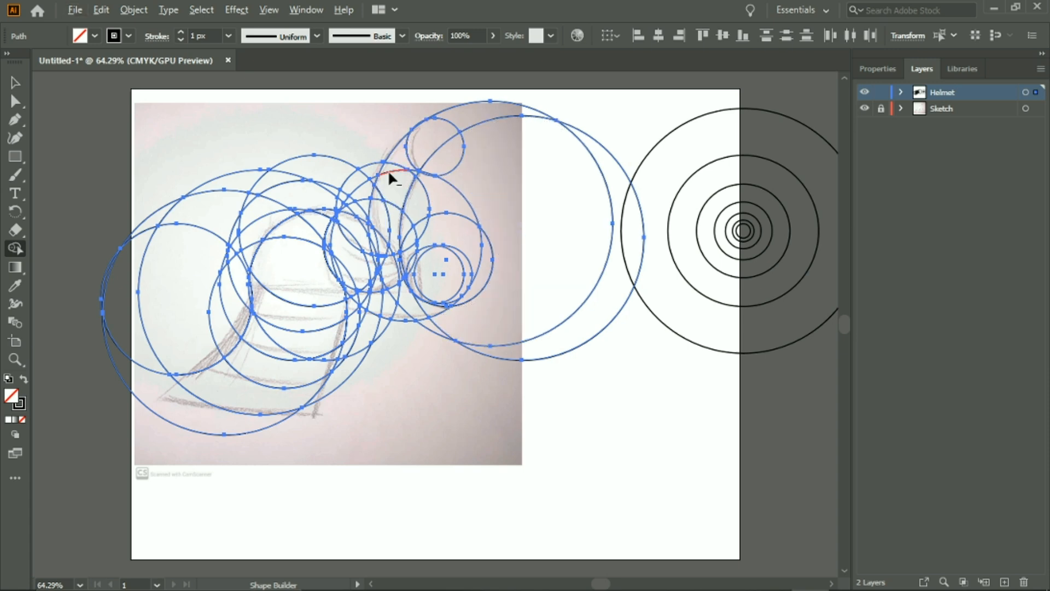
alt+click(389, 173)
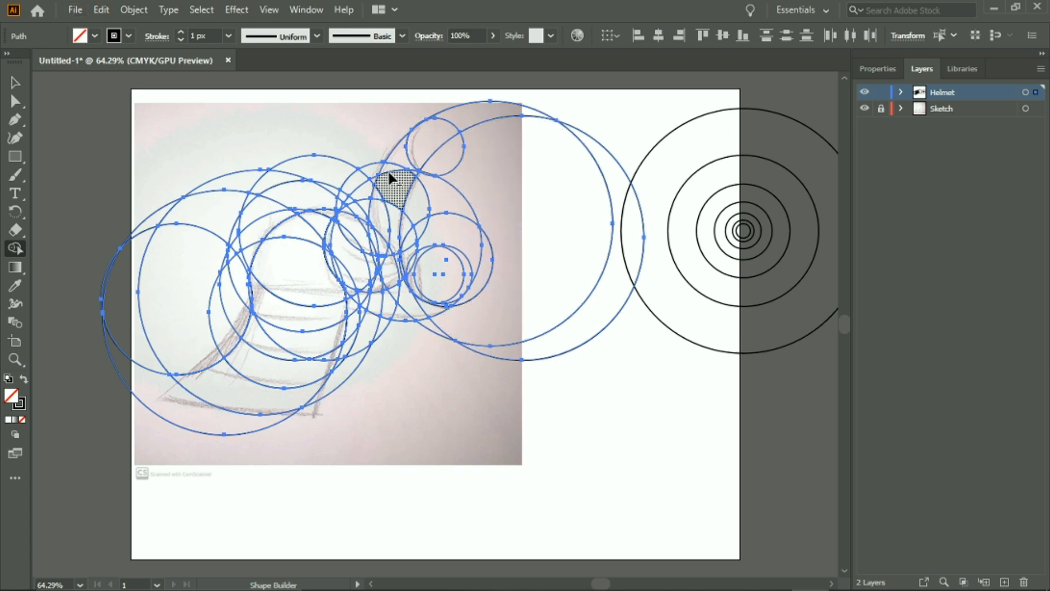
alt+click(392, 203)
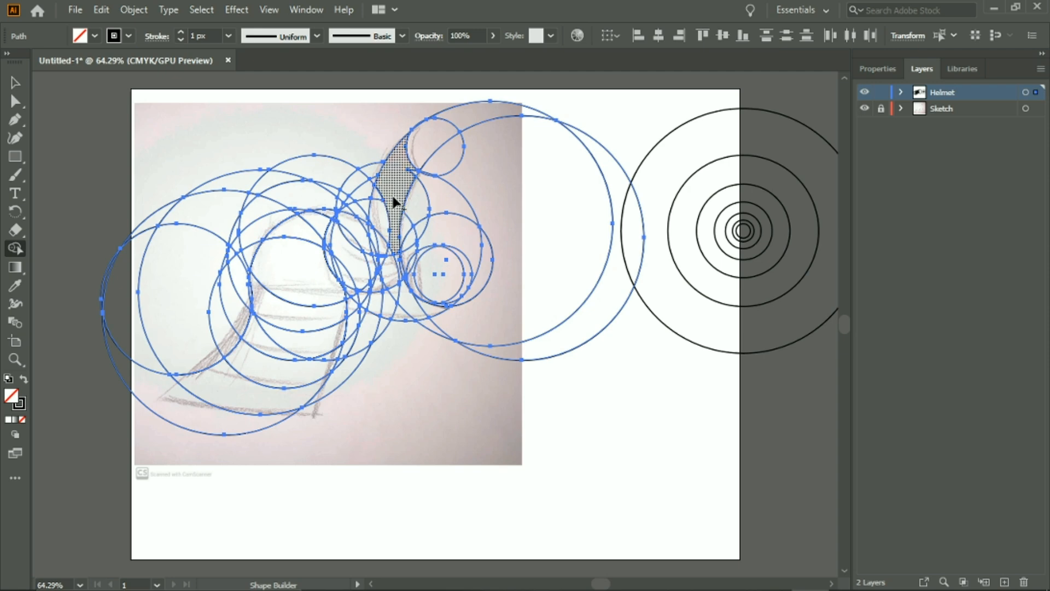
alt+click(395, 203)
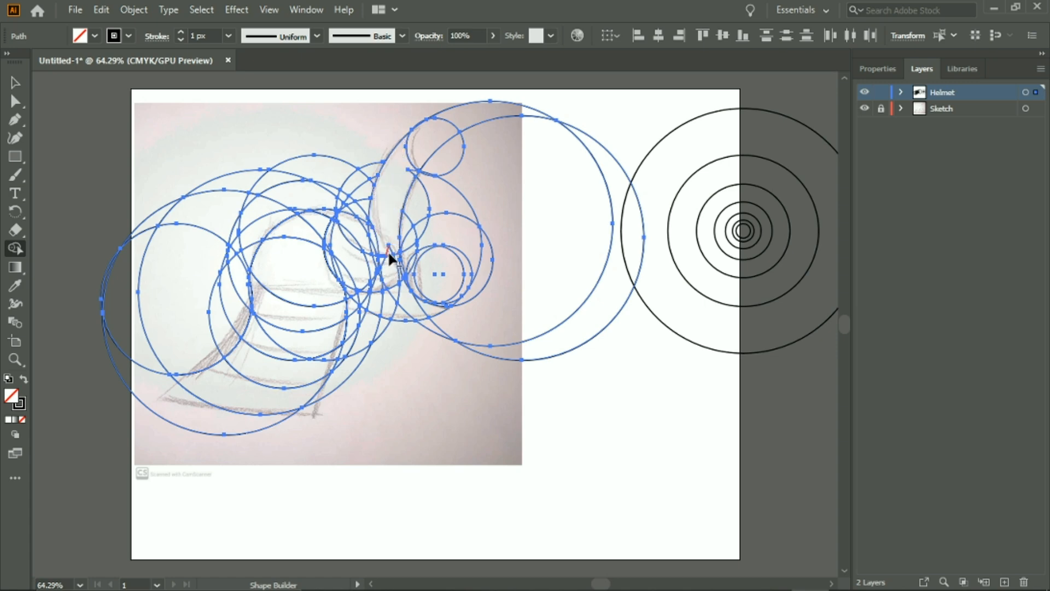
Merge the regions of the helmet's side ornament and of its dome, clearing the arcs inside them.
click(347, 266)
drag(337, 264, 330, 253)
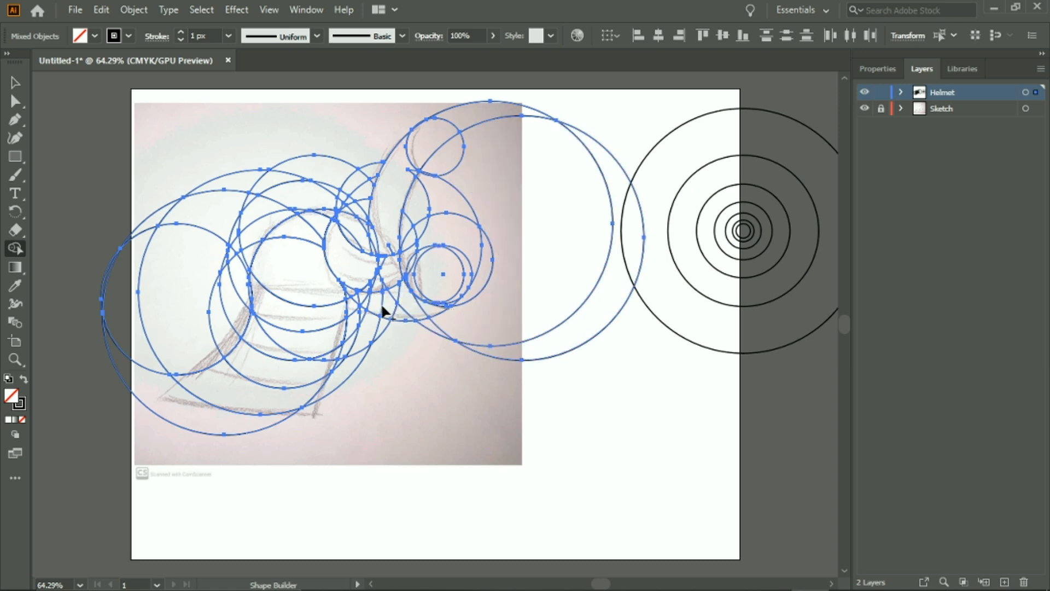
alt+click(307, 238)
drag(336, 221, 353, 238)
alt+click(364, 227)
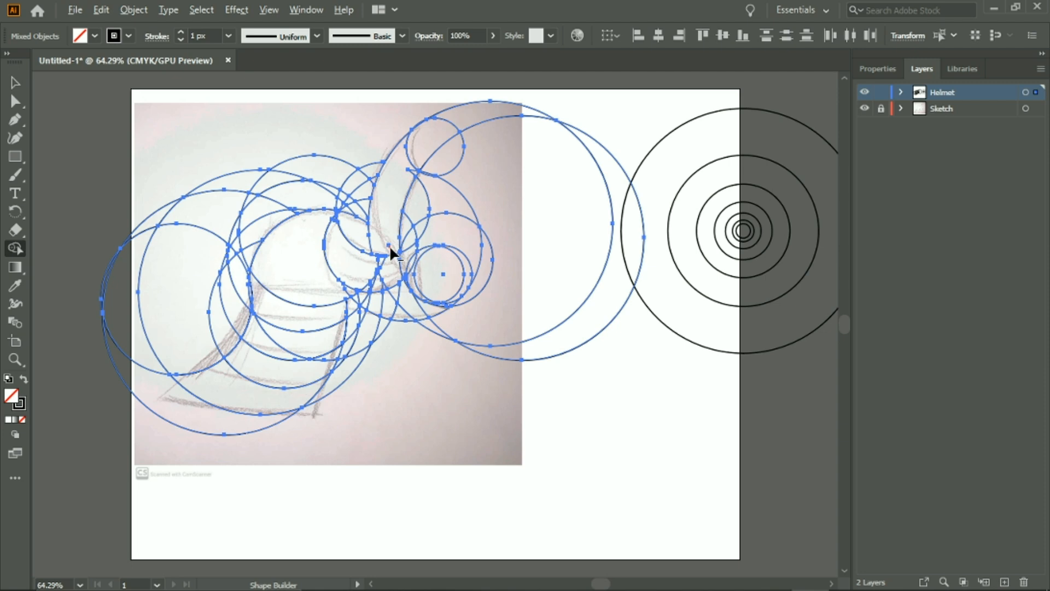
Erase the small leftover segments around the side ornament's front end, below the crest's base.
alt+click(377, 266)
alt+click(381, 280)
alt+click(374, 280)
alt+click(385, 286)
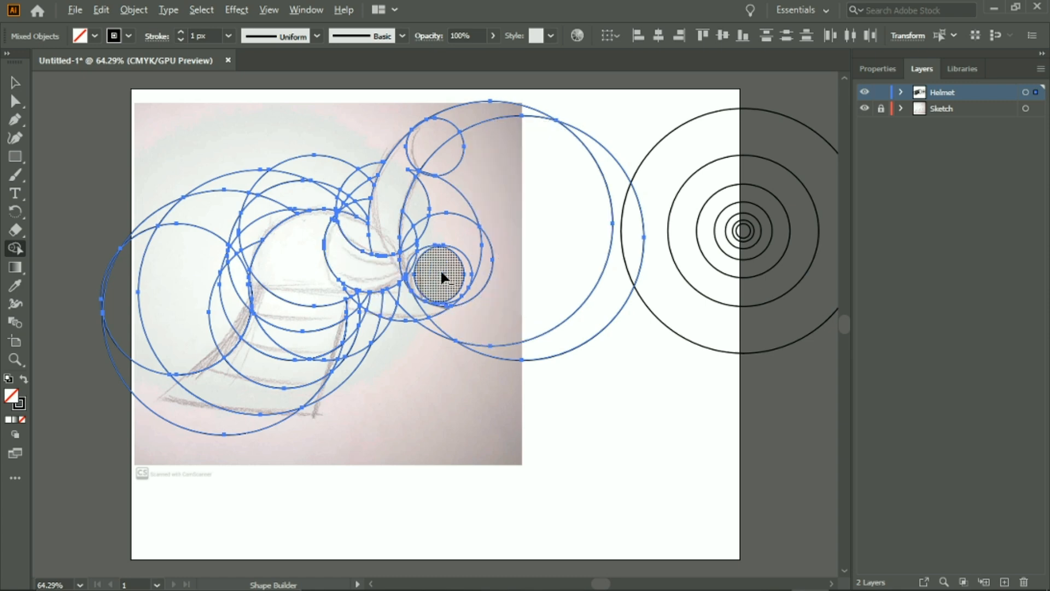
Erase the surplus circle segments in front of the helmet's face crescent and between it and the crest with Shape Builder.
alt+click(462, 262)
alt+click(469, 265)
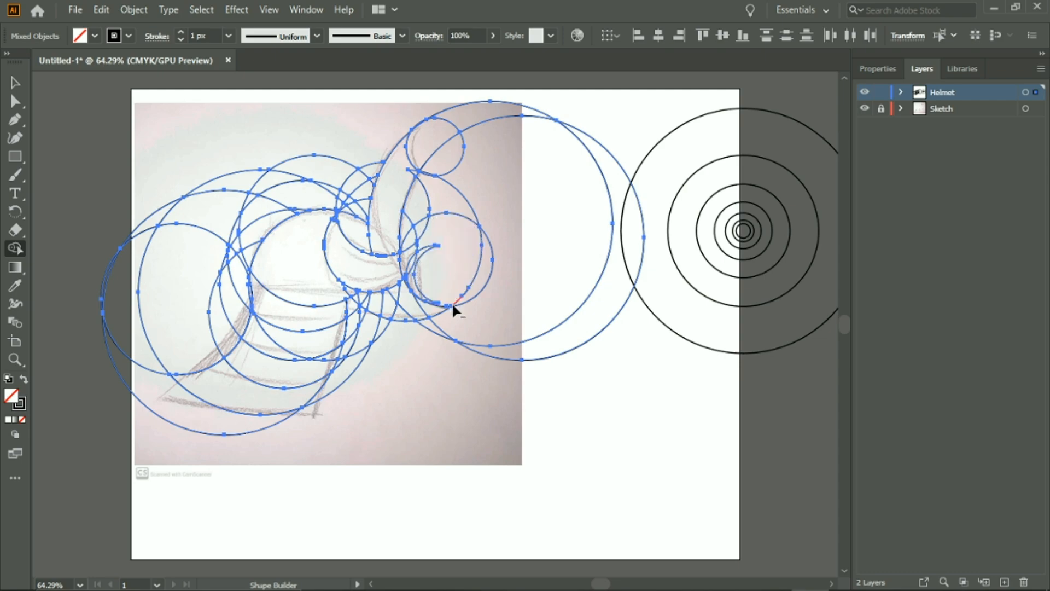
alt+click(453, 306)
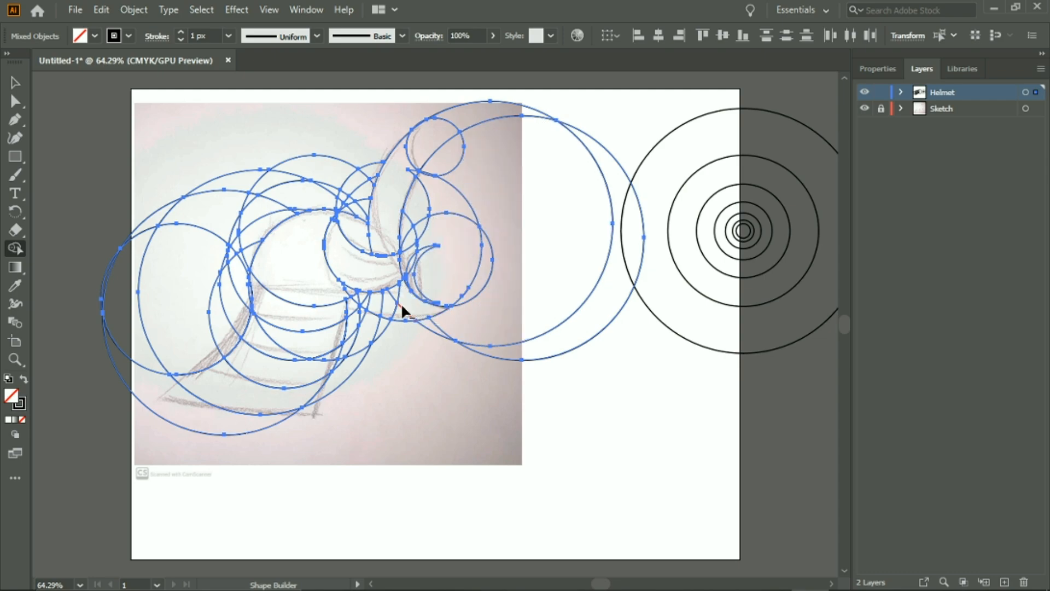
alt+click(466, 287)
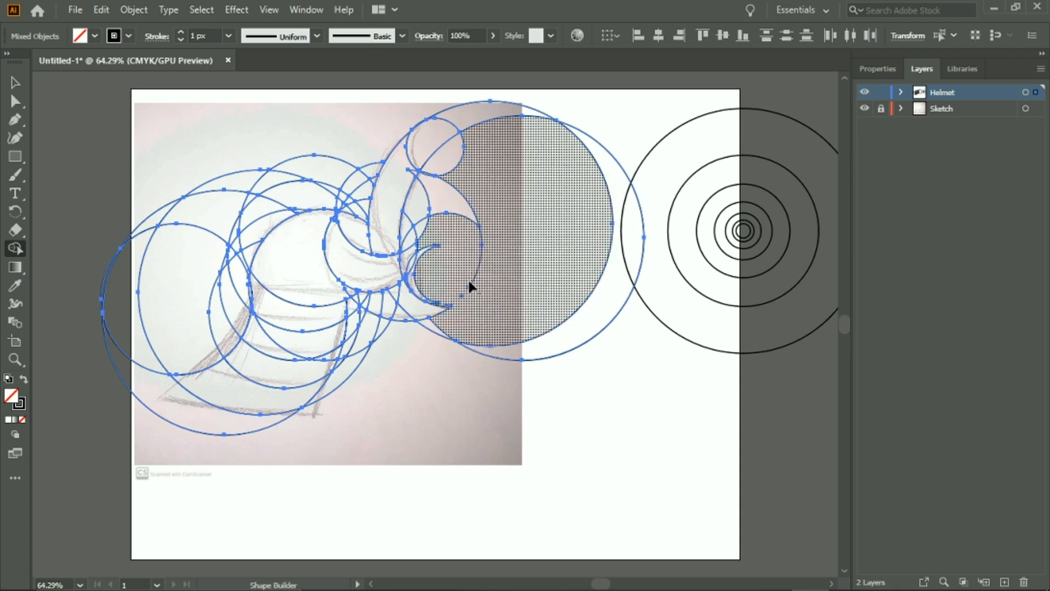
alt+click(473, 215)
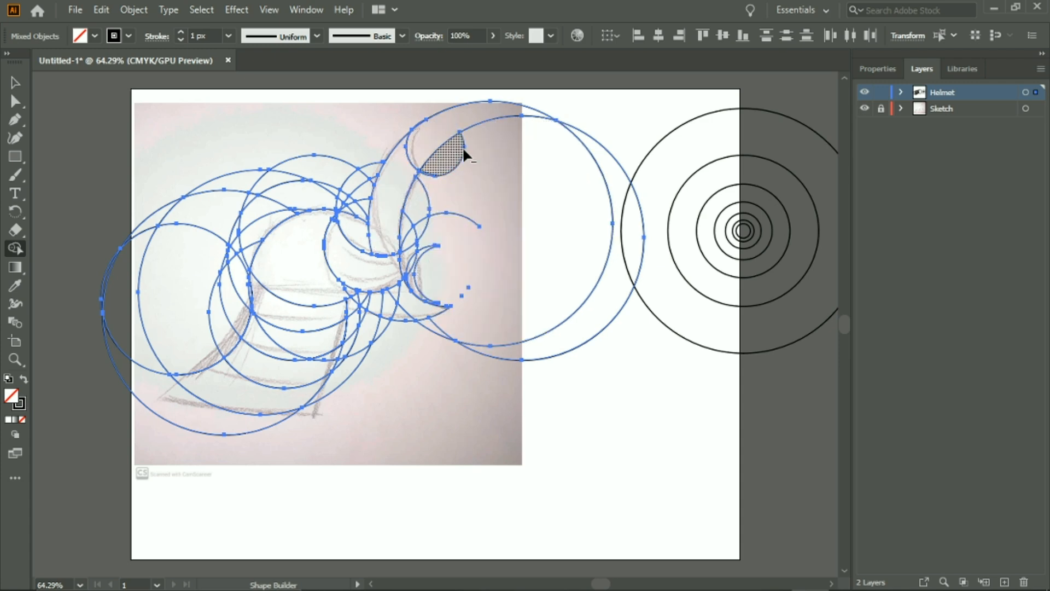
Erase the small circle's leftovers and the large arcs extending forward from the crest's tip.
alt+click(434, 175)
alt+click(459, 133)
alt+click(433, 115)
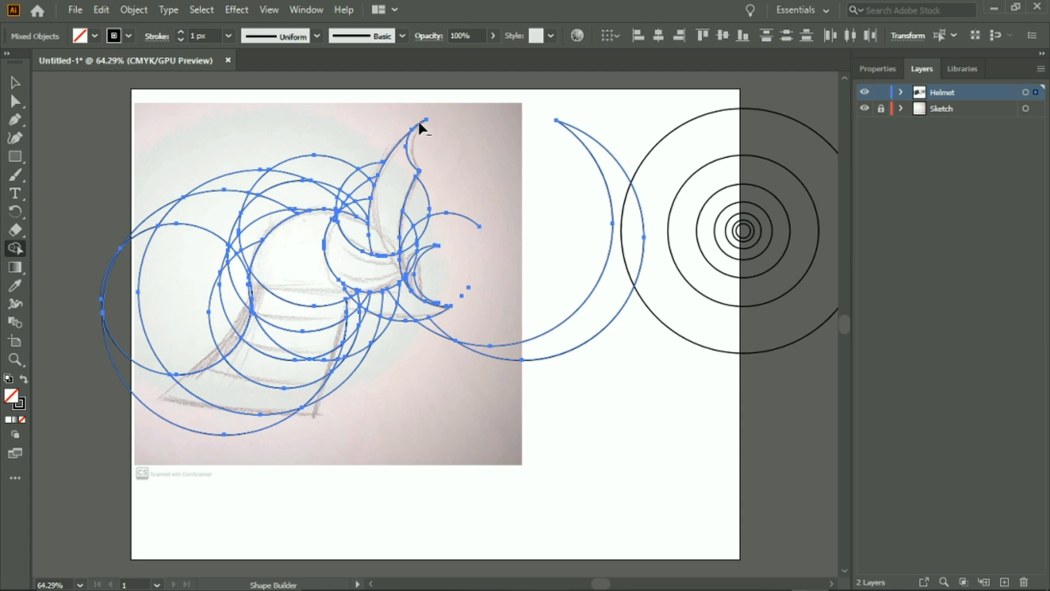
Erase the large outer arcs above the dome and behind and below the neck guard.
alt+click(336, 156)
alt+click(145, 344)
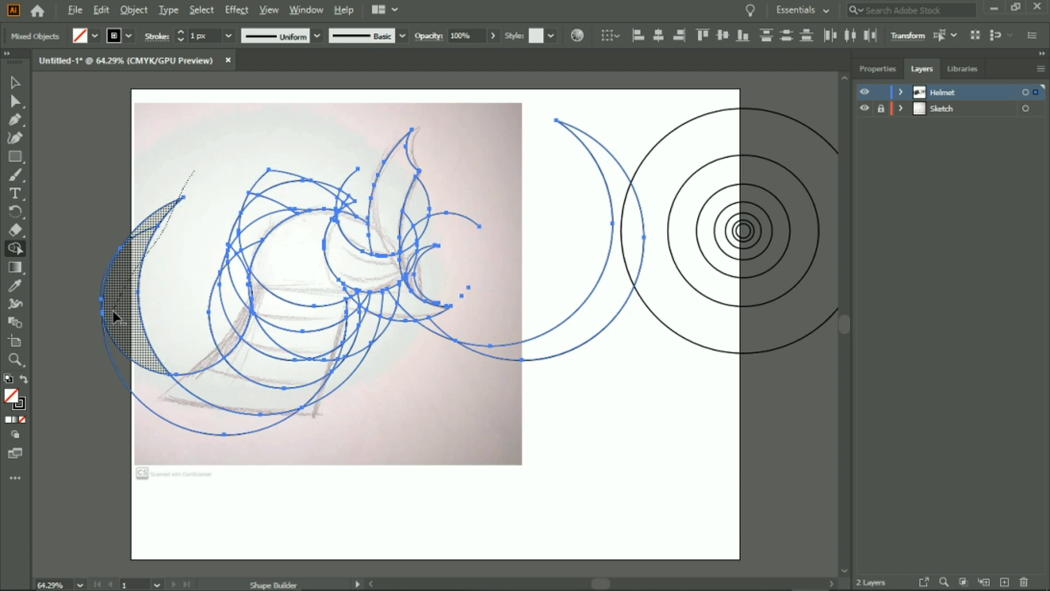
alt+click(113, 312)
drag(77, 332, 145, 422)
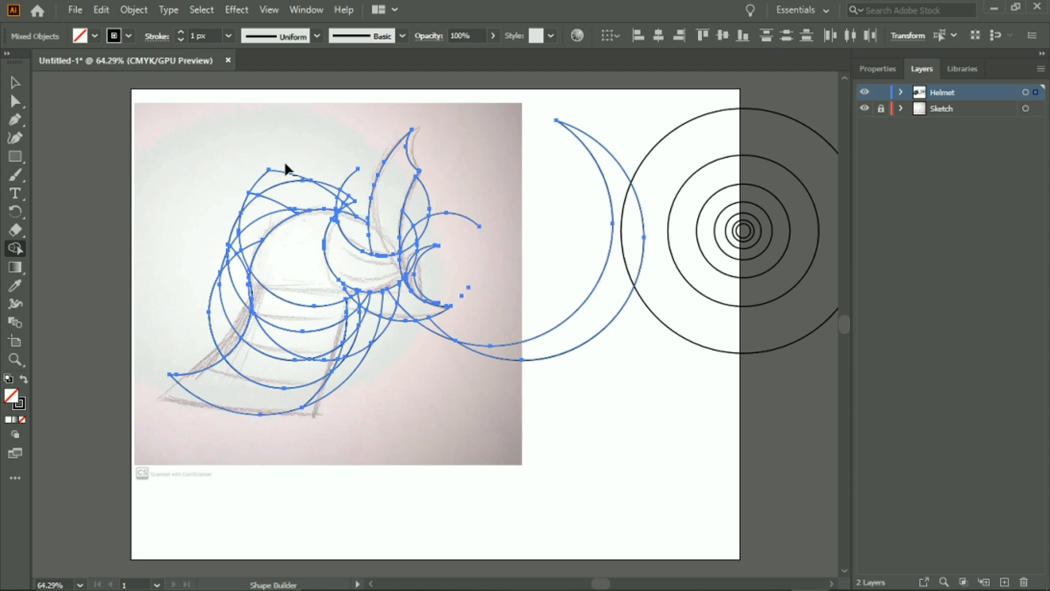
Erase the arcs along the dome's upper back and the segments between the neck guard's front edge and the cheek guard.
alt+click(298, 189)
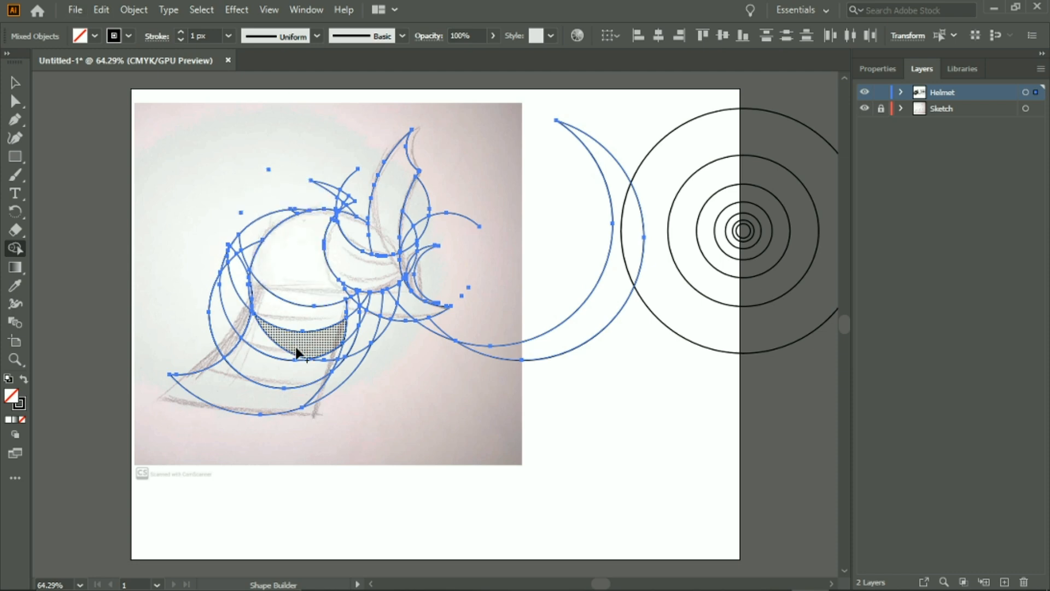
alt+click(362, 353)
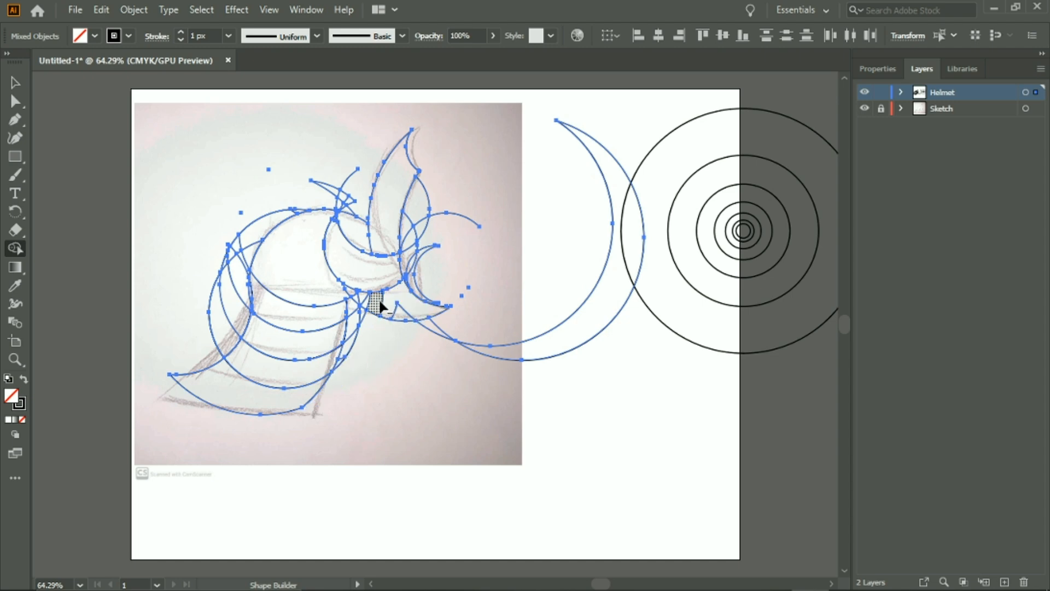
drag(380, 305, 440, 301)
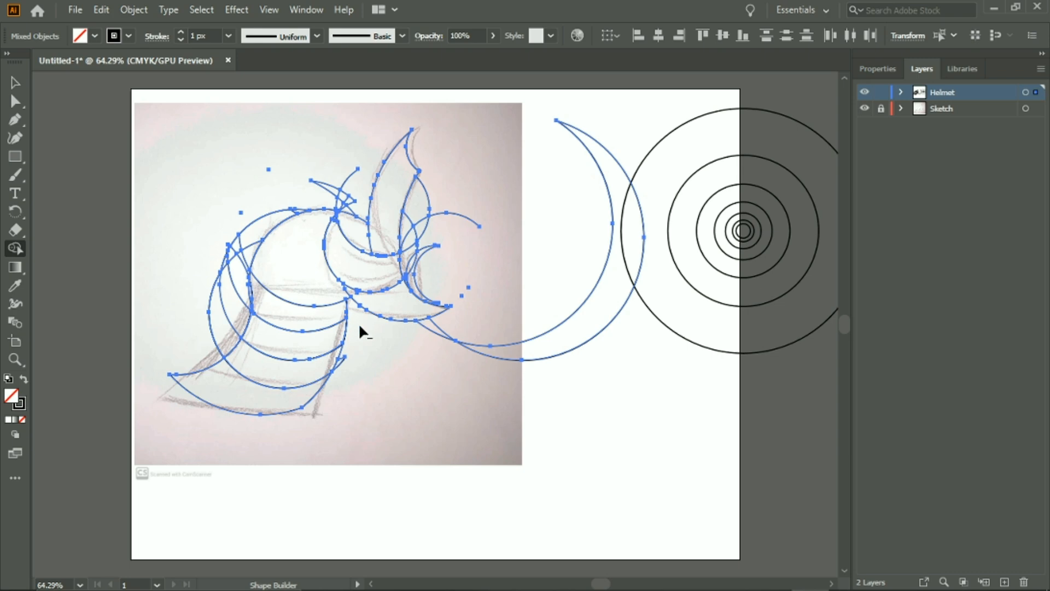
alt+click(341, 362)
Erase the remaining arcs behind the neck guard and the loose segments above the dome, next to the crest.
mouse_move(221, 327)
mouse_down()
mouse_move(248, 228)
mouse_move(246, 250)
mouse_up()
key(ctrl+z)
drag(212, 329, 227, 265)
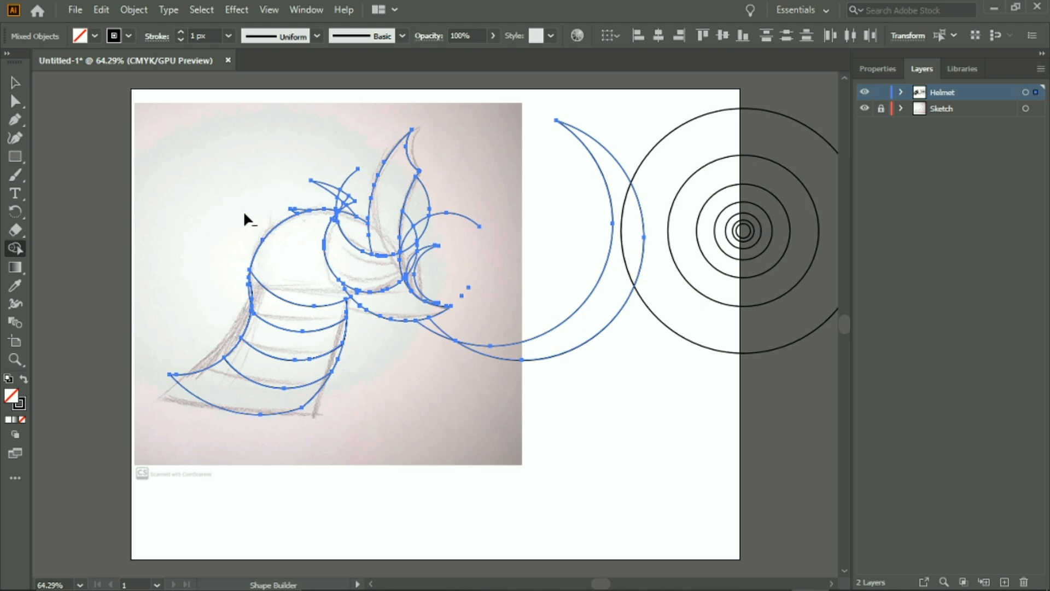
mouse_move(243, 210)
mouse_down()
mouse_move(350, 180)
mouse_move(353, 202)
mouse_move(338, 219)
mouse_move(332, 200)
mouse_move(341, 203)
mouse_up()
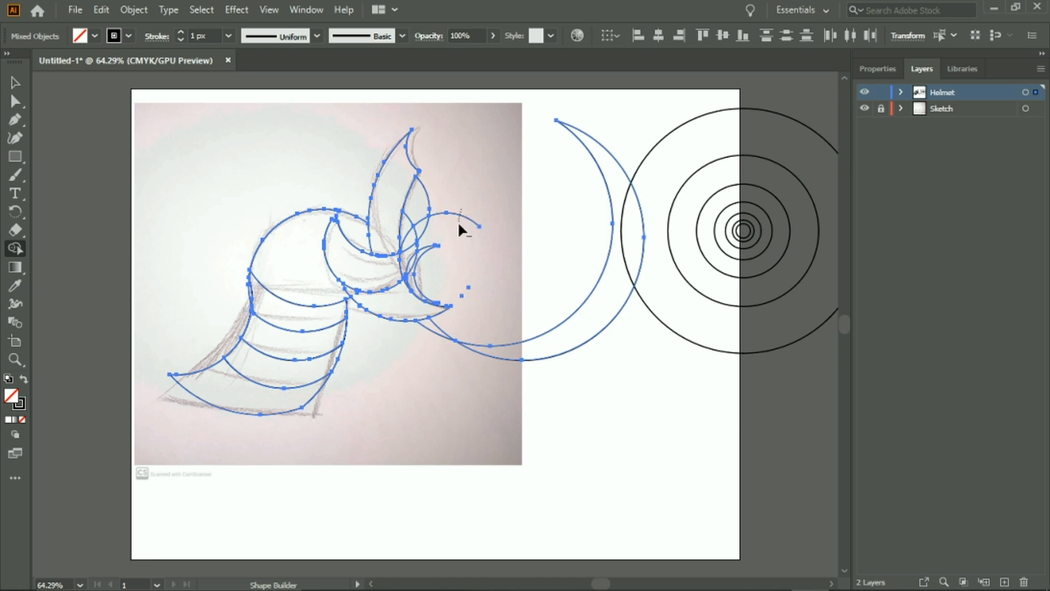
Erase the arcs in front of the crest's base and the large crescent beyond the cheek guard, and deselect the artwork.
drag(444, 201, 410, 250)
alt+click(413, 264)
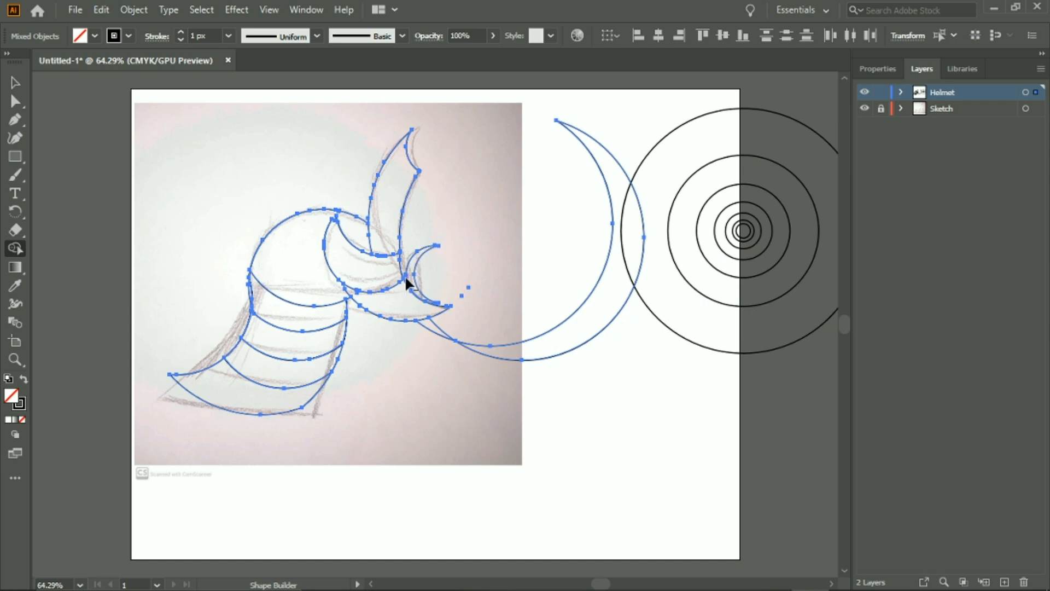
alt+click(443, 331)
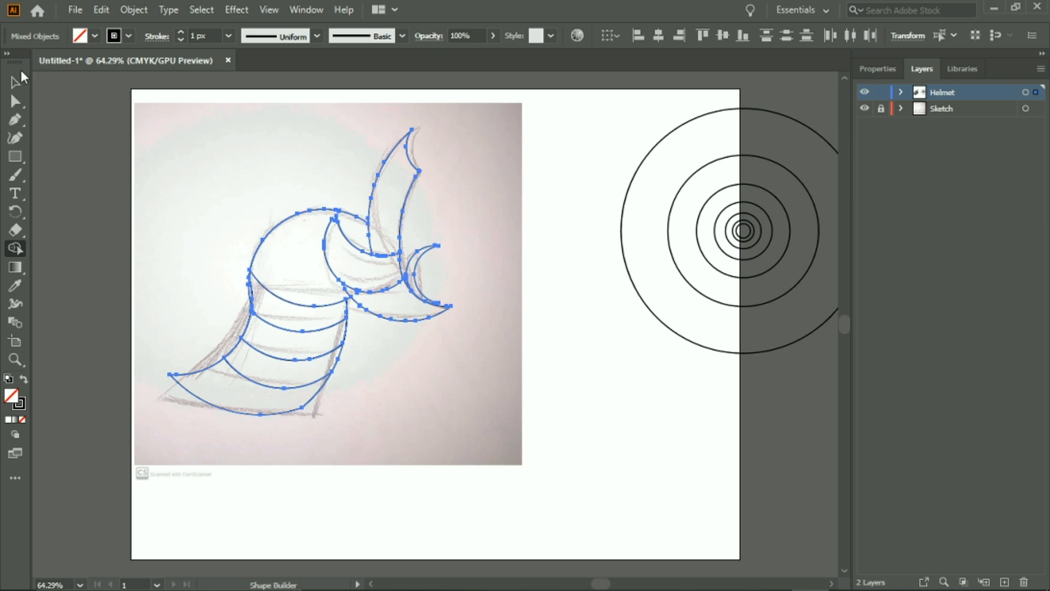
key(v)
click(514, 231)
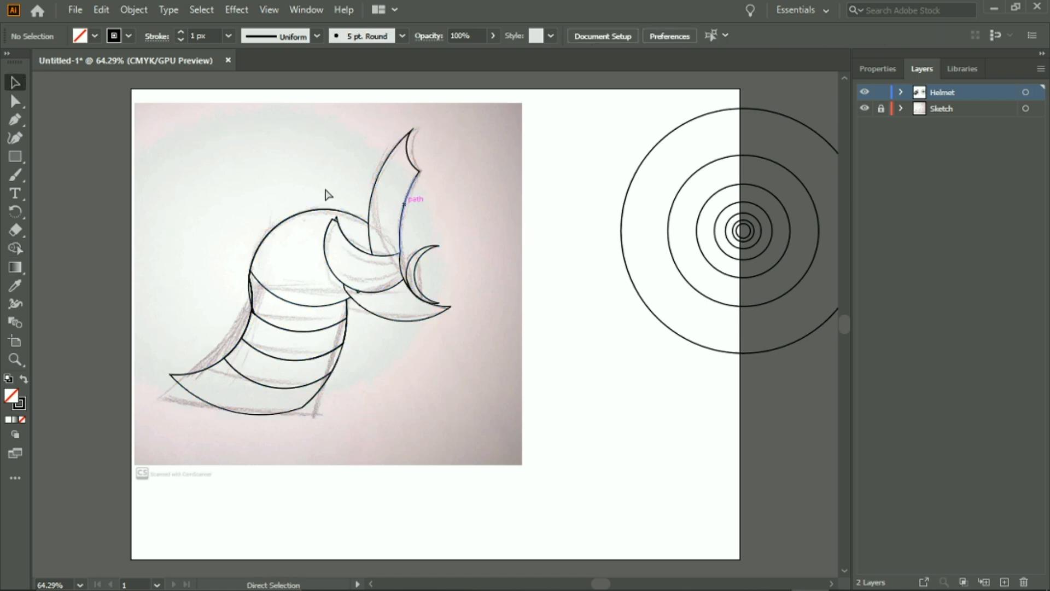
Close the gap at the side ornament's upper tip by moving the short segment's loose anchor to the end of the ornament's outer arc.
drag(159, 171, 500, 381)
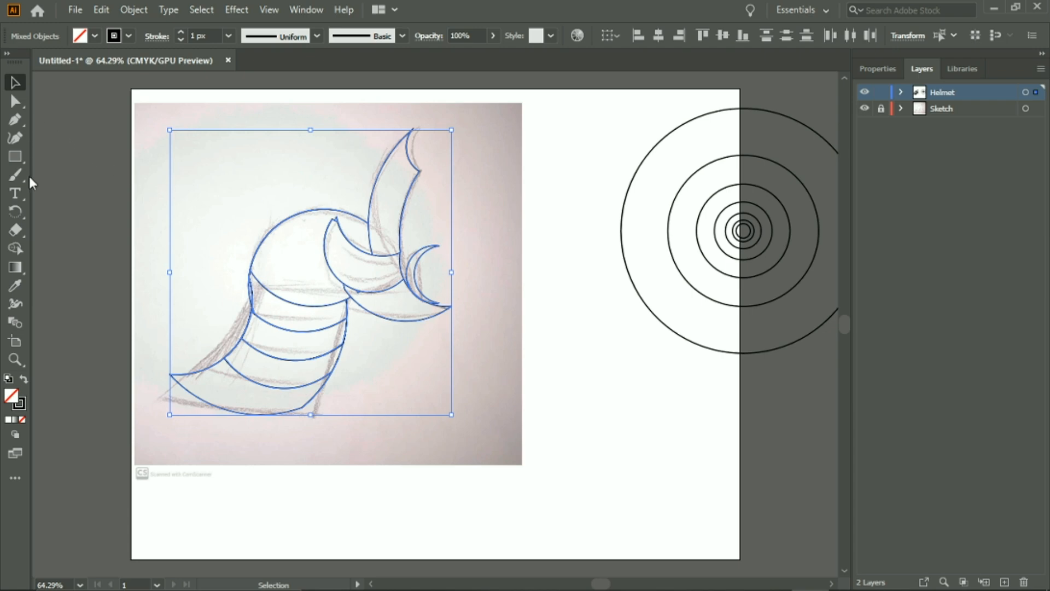
click(17, 247)
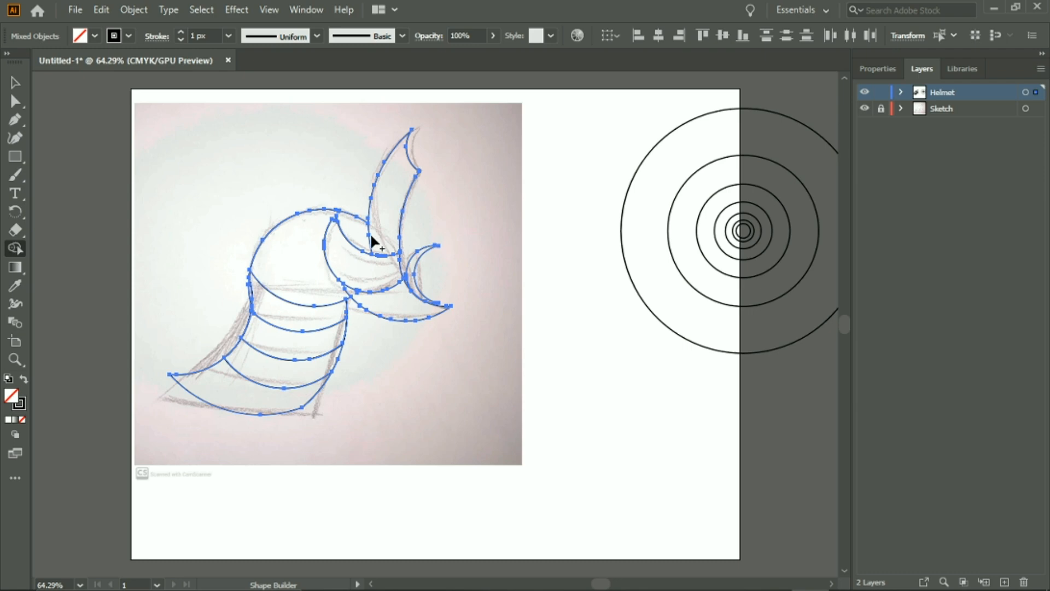
key(z)
click(357, 228)
click(462, 335)
click(428, 329)
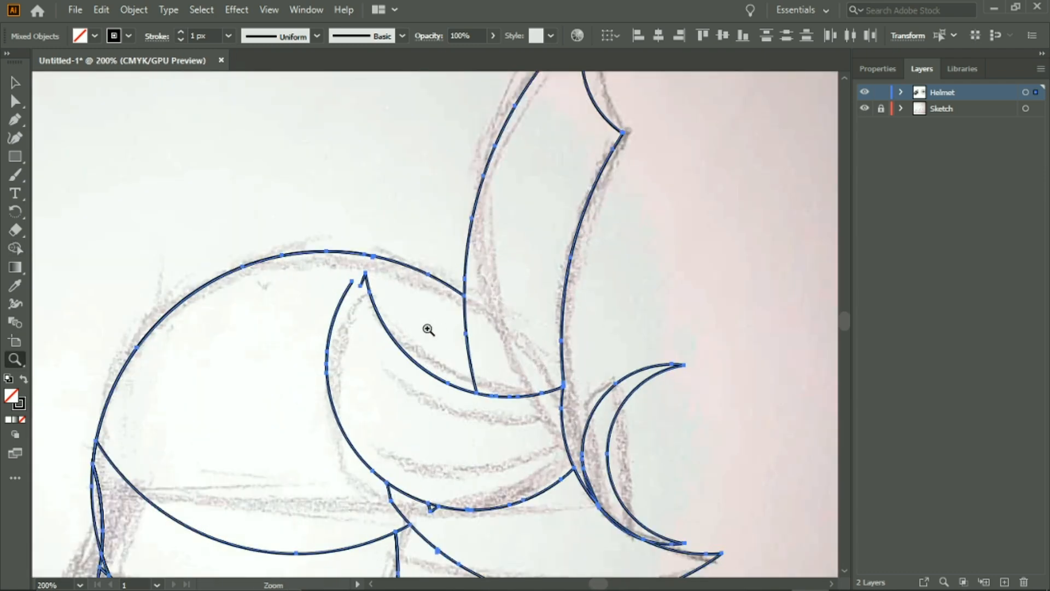
click(429, 329)
click(15, 101)
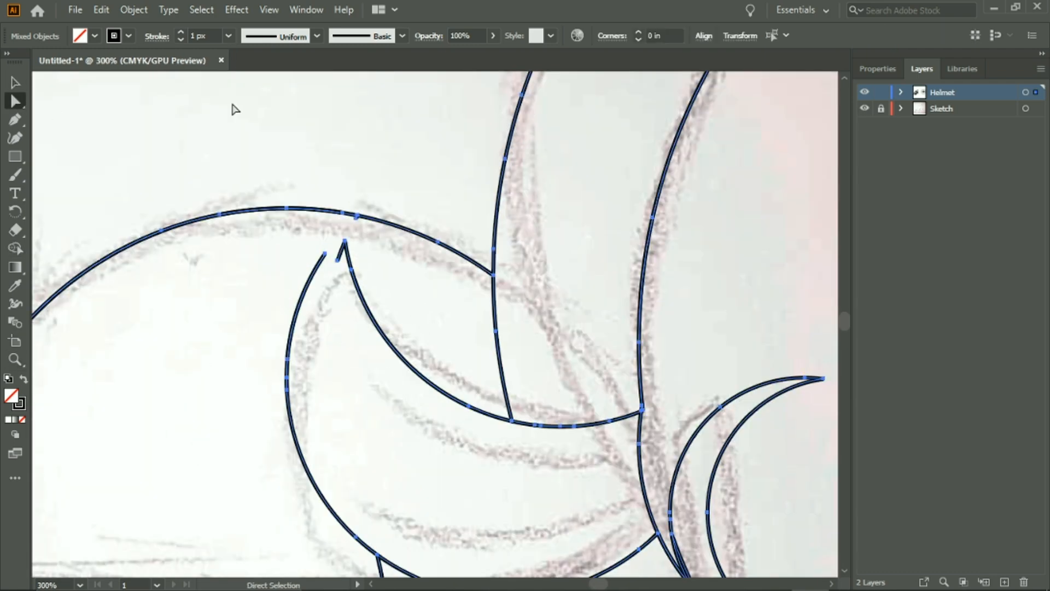
click(288, 102)
click(340, 254)
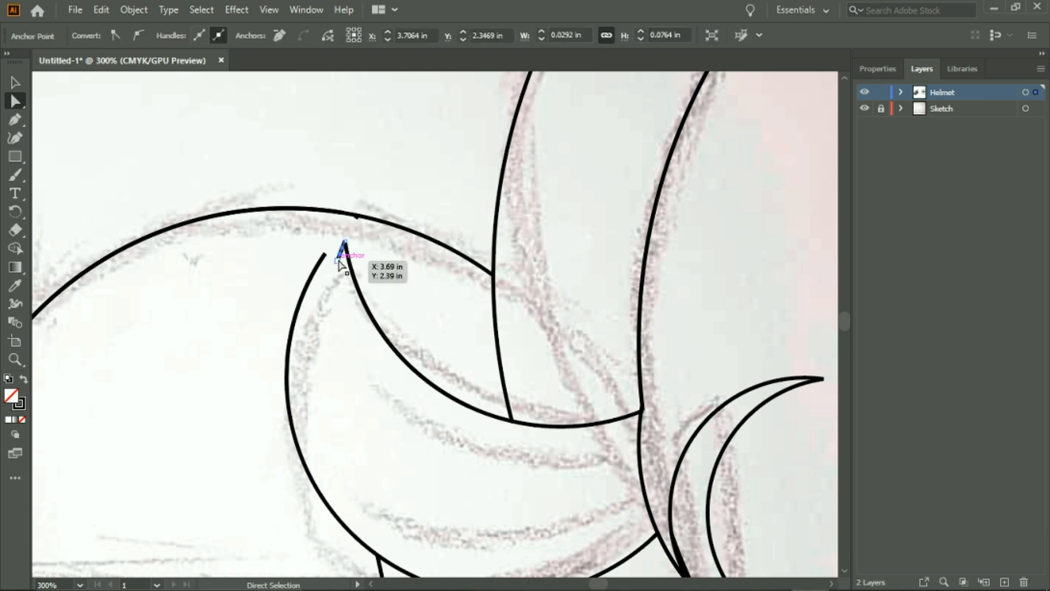
drag(339, 261, 327, 251)
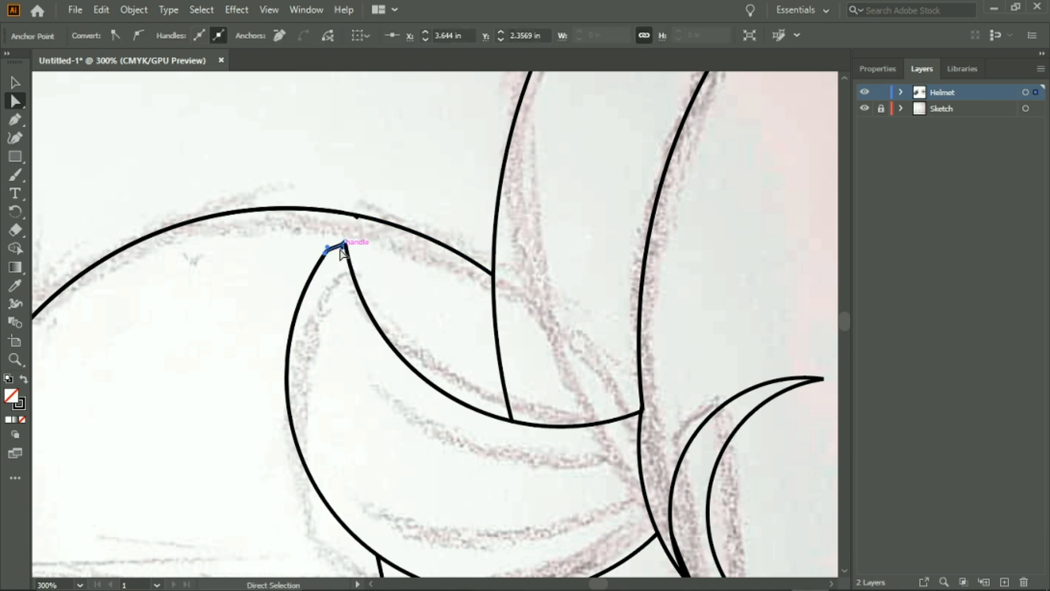
click(386, 165)
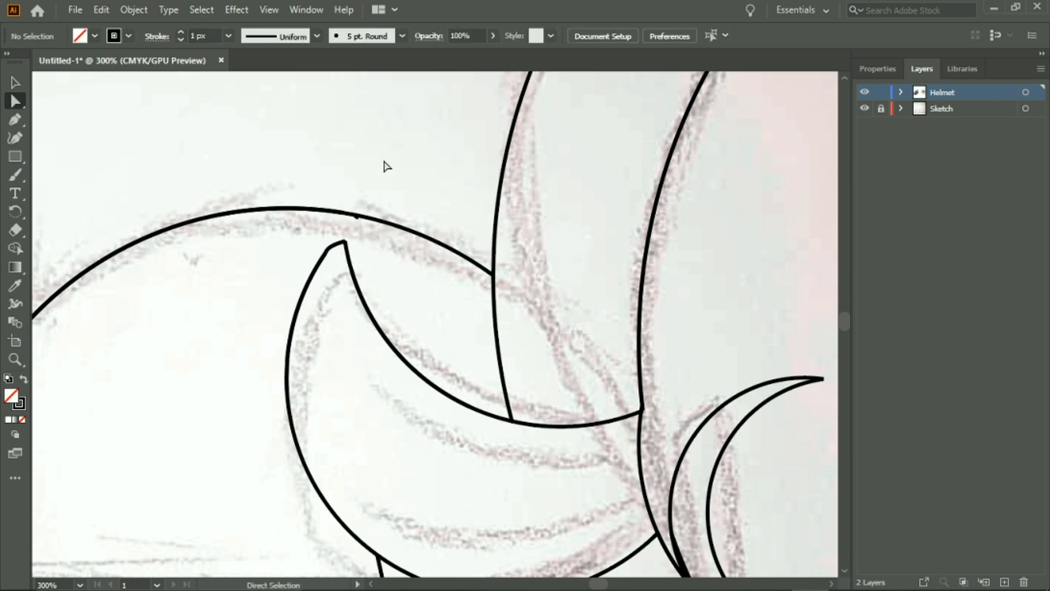
Refine the short curve at the side ornament's tip so that its end anchors meet the two adjoining arcs.
click(346, 245)
scroll(347, 307, up, 5)
key(z)
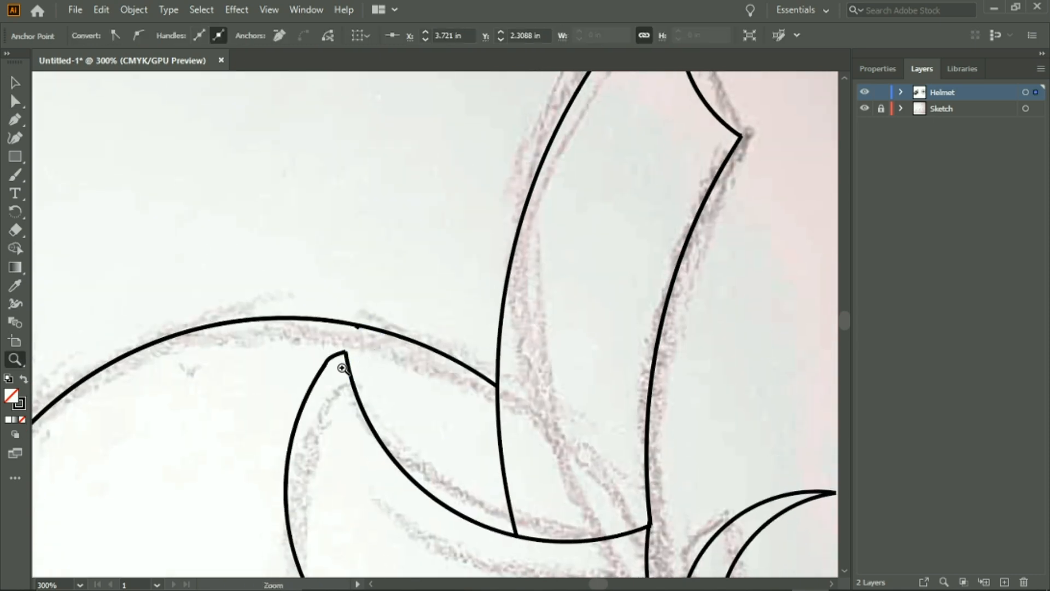
drag(342, 368, 326, 349)
key(a)
click(394, 316)
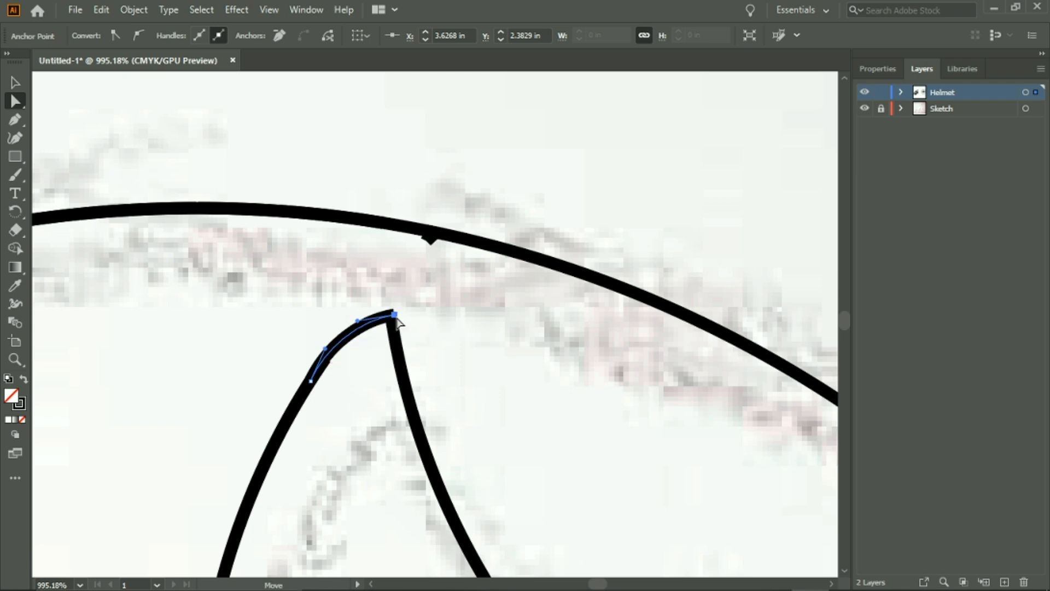
click(574, 206)
click(342, 347)
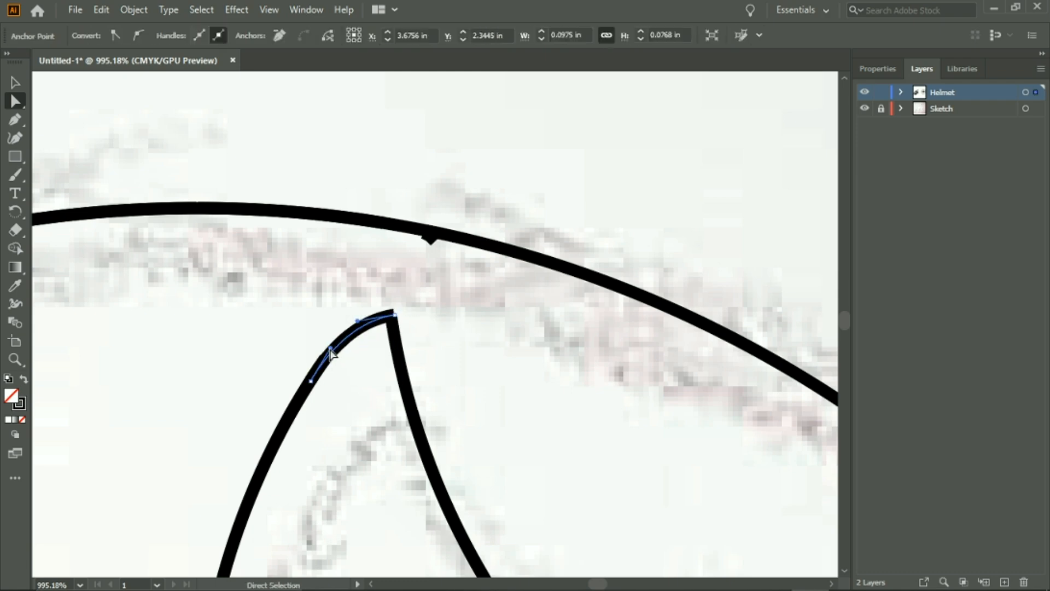
click(479, 187)
Delete the tiny leftover piece on the dome's upper outline, just above the side ornament's tip.
key(p)
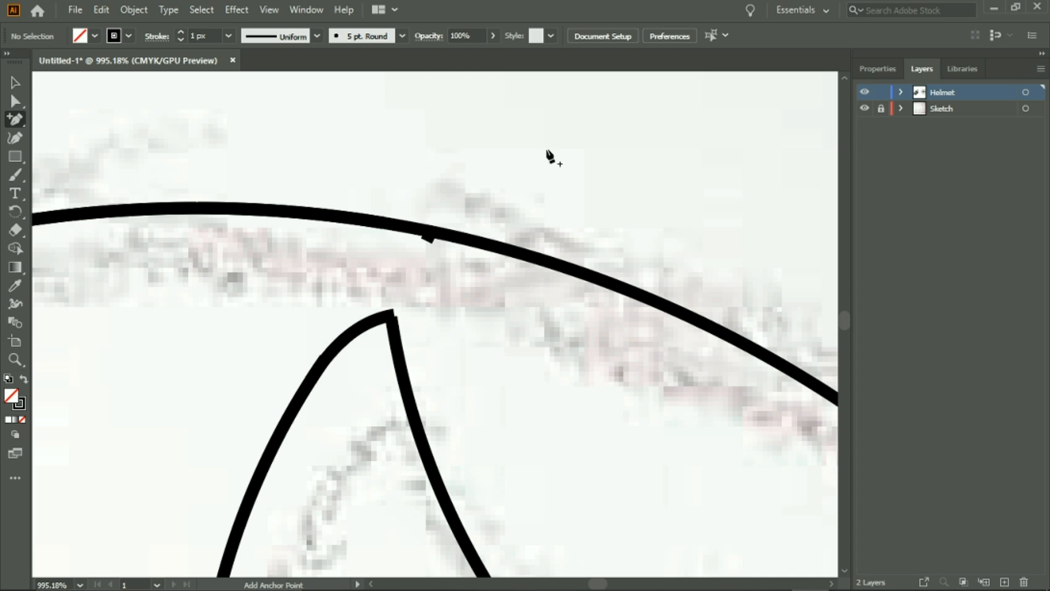
click(15, 82)
click(430, 237)
key(Delete)
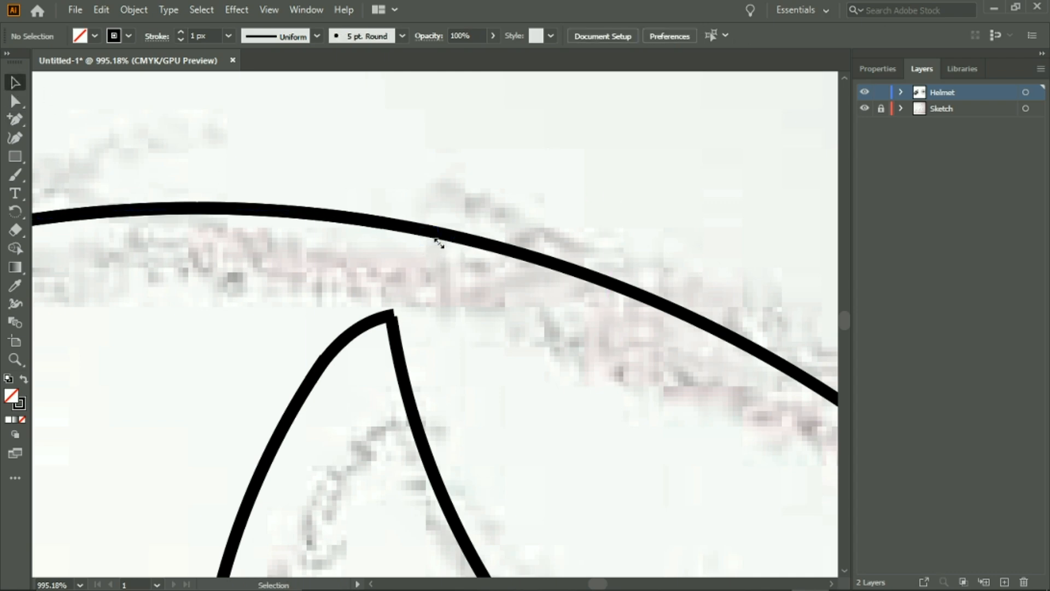
Select the dome and neck guard shapes and erase the two slivers at the back edge of the uppermost neck guard band with Shape Builder.
key(ctrl+0)
key(z)
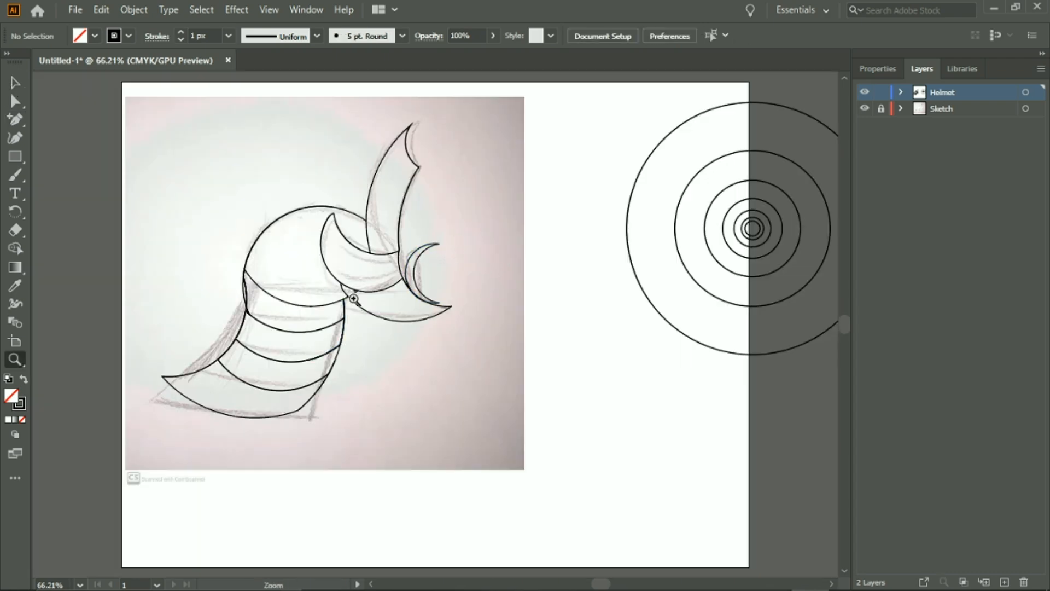
click(354, 299)
click(580, 313)
click(307, 289)
click(377, 235)
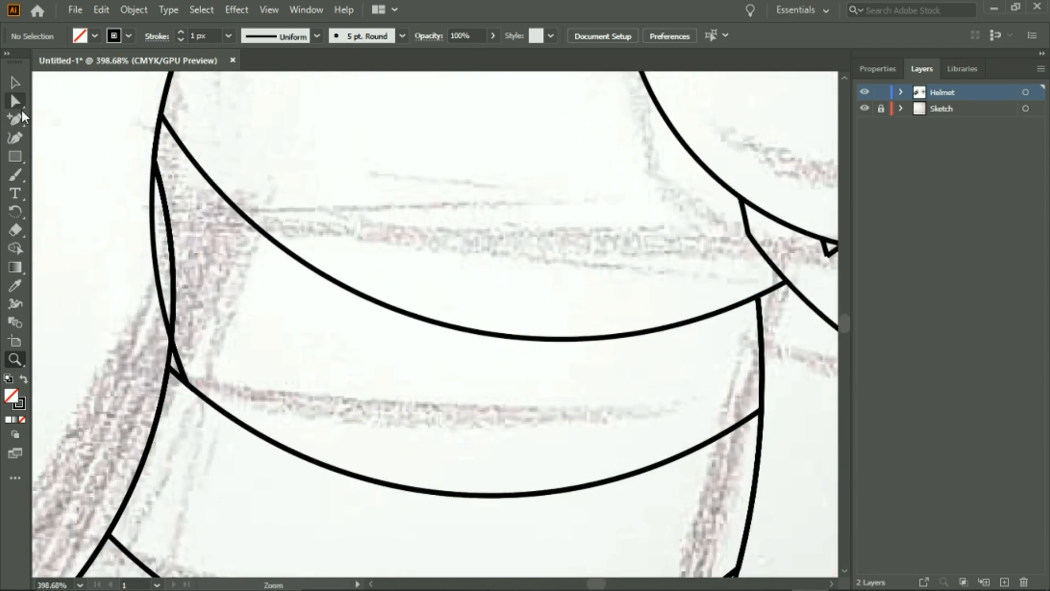
click(16, 82)
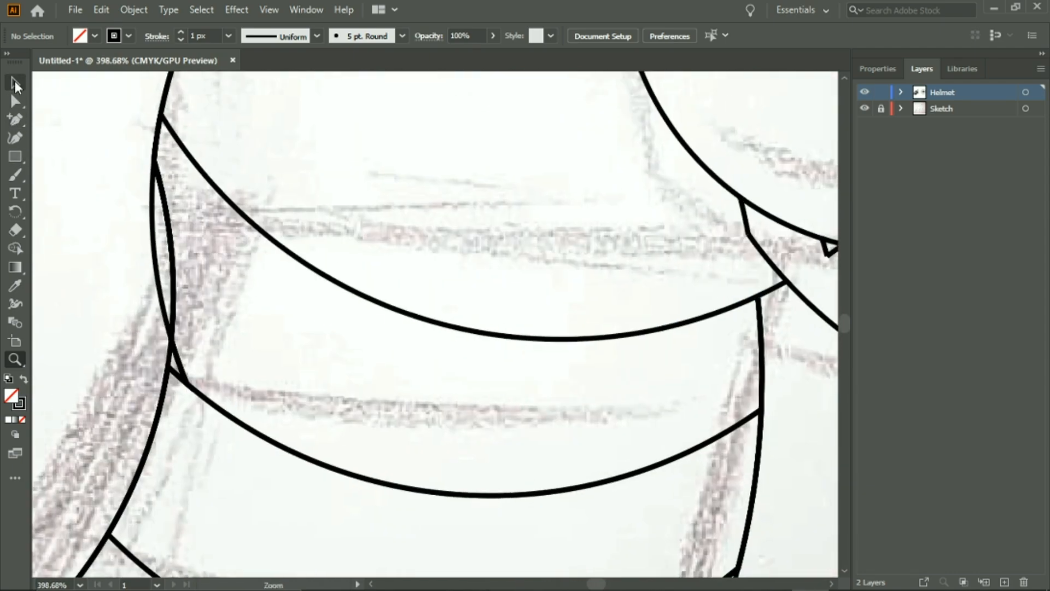
click(153, 232)
drag(58, 137, 734, 579)
scroll(383, 339, up, 10)
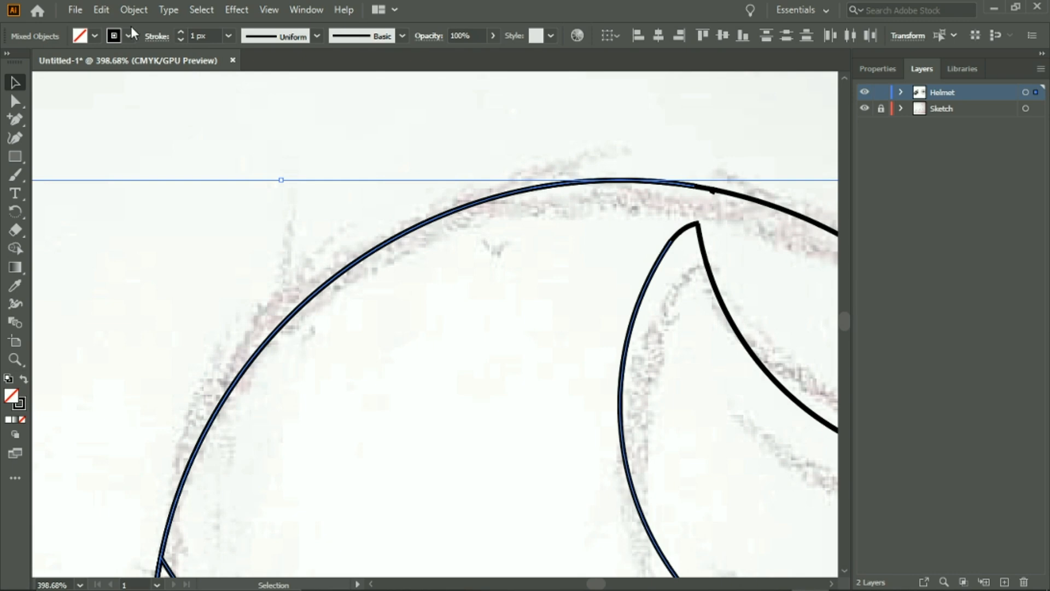
click(101, 9)
click(131, 44)
scroll(97, 214, down, 3)
key(shift+m)
scroll(153, 367, down, 5)
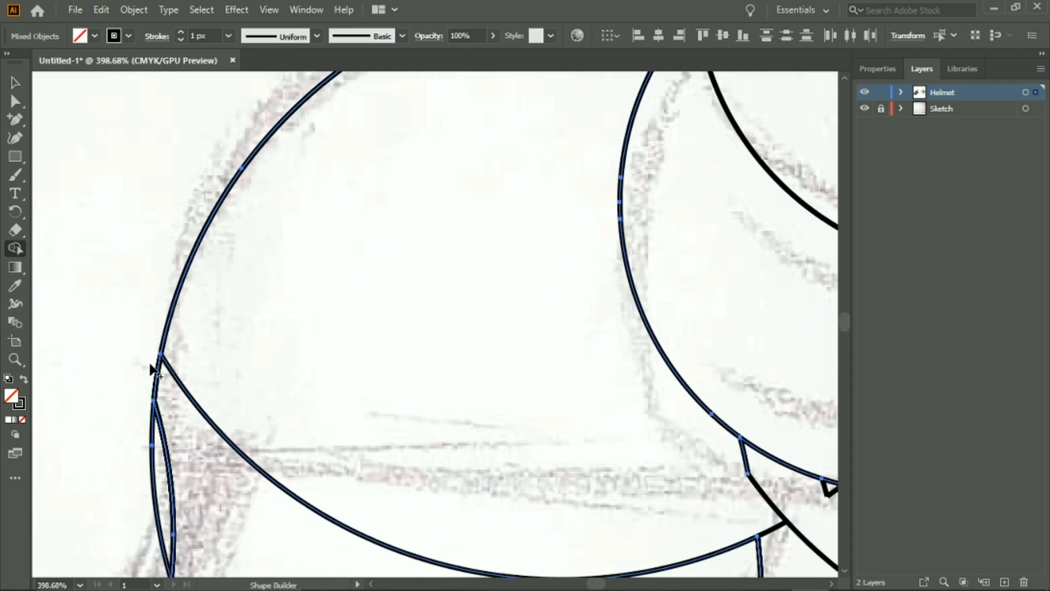
scroll(158, 350, down, 8)
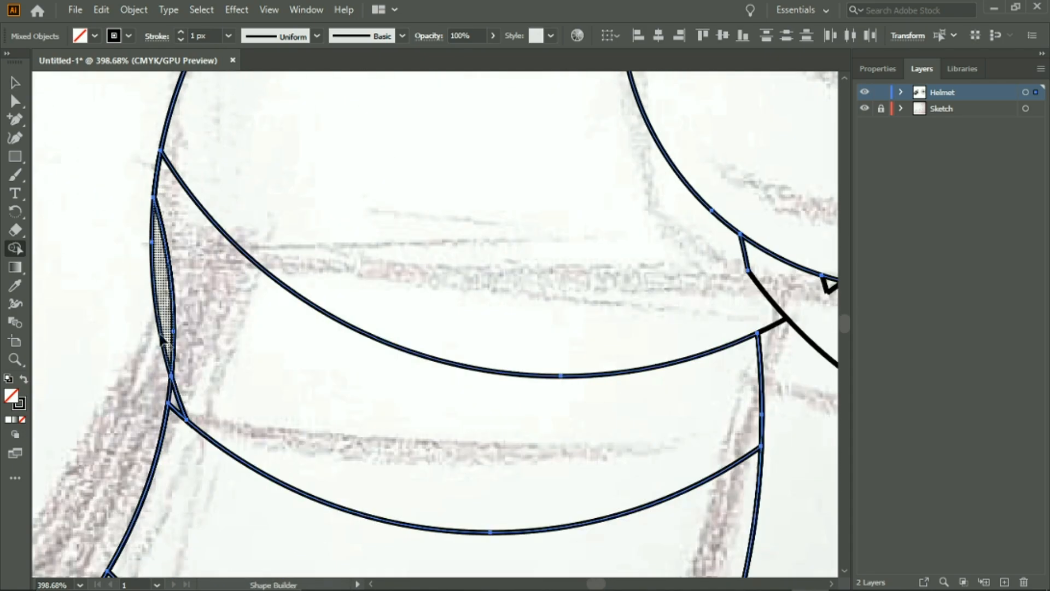
alt+click(155, 298)
alt+click(184, 413)
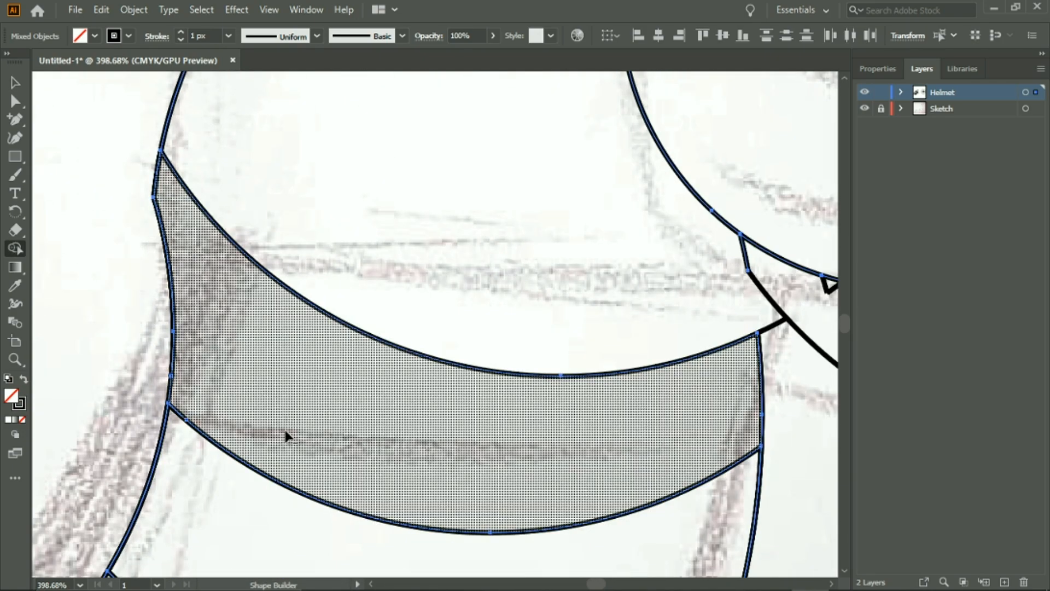
Select the outlines around the side ornament and visor, and erase the tiny triangular leftover beneath the ornament's lower arc with Shape Builder.
scroll(140, 329, down, 4)
key(space)
drag(754, 237, 352, 261)
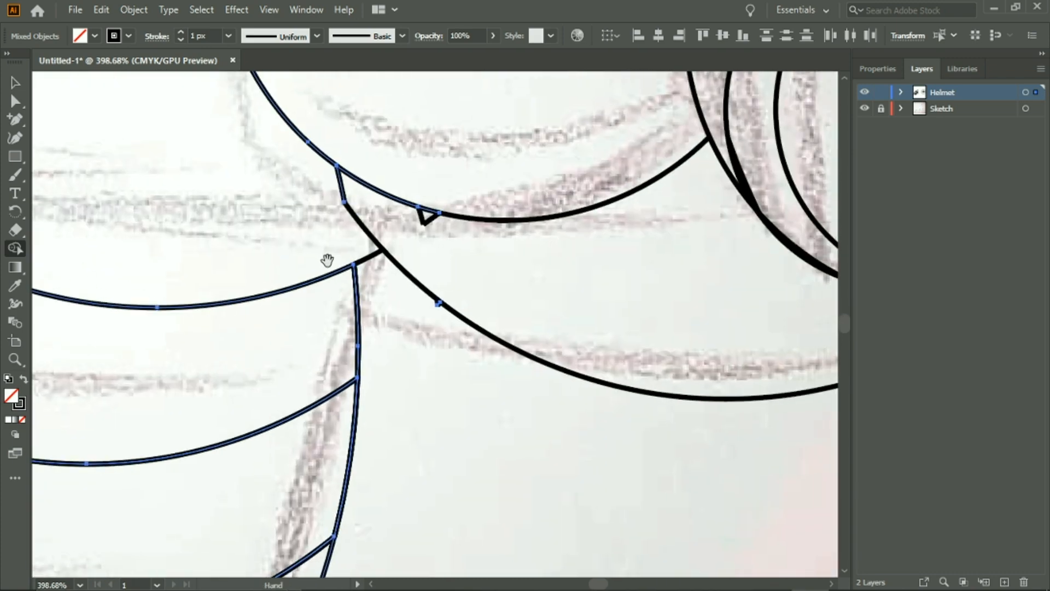
click(15, 83)
drag(106, 86, 642, 483)
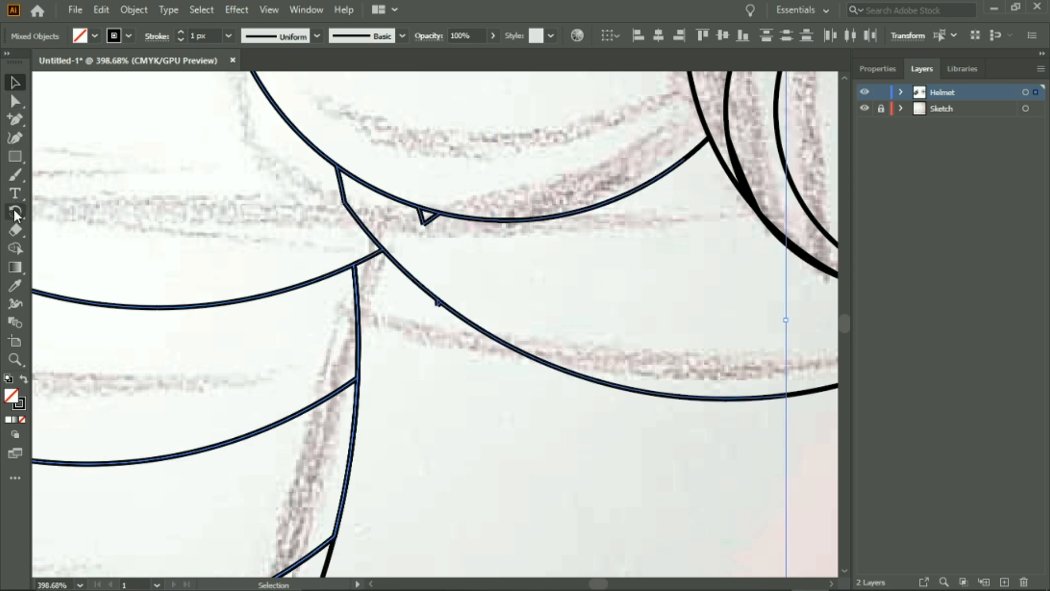
click(16, 249)
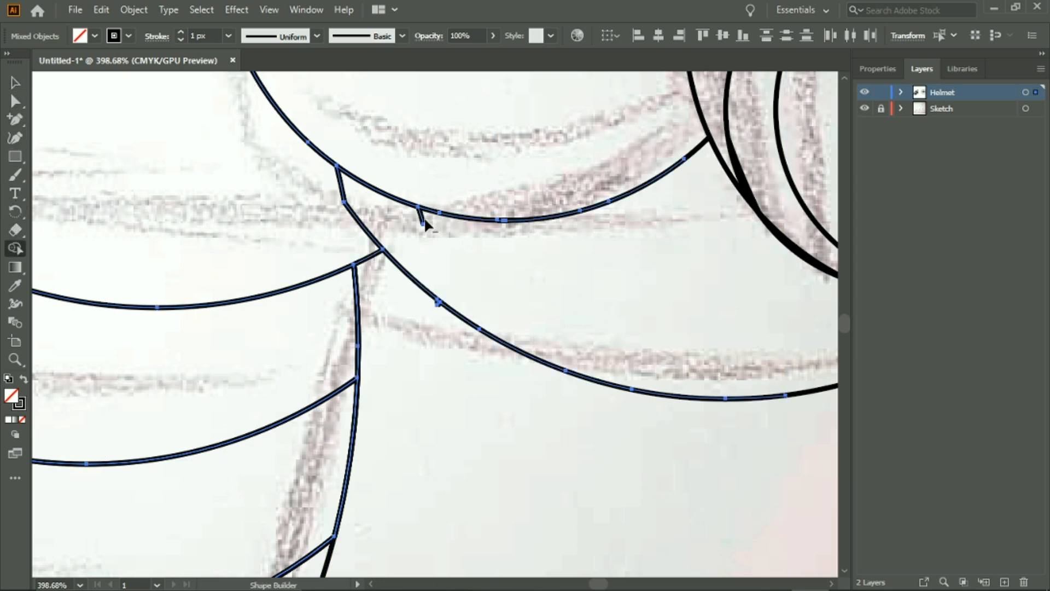
alt+click(422, 219)
Examine the outlines around the visor's front tip, the small front crescent and the upright horn for leftover segments.
drag(674, 374, 359, 379)
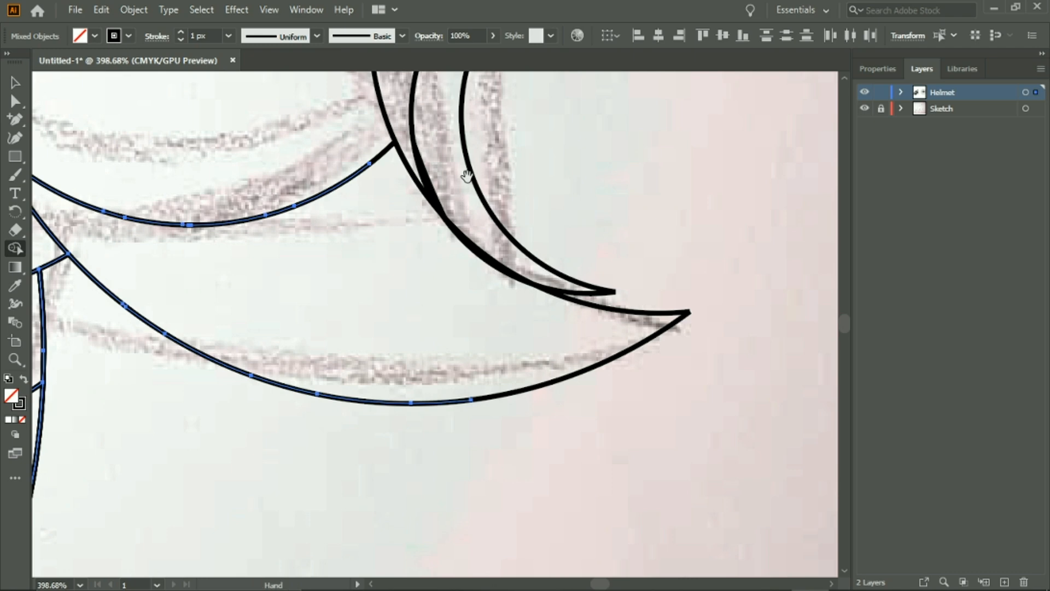
drag(453, 219, 459, 295)
click(17, 83)
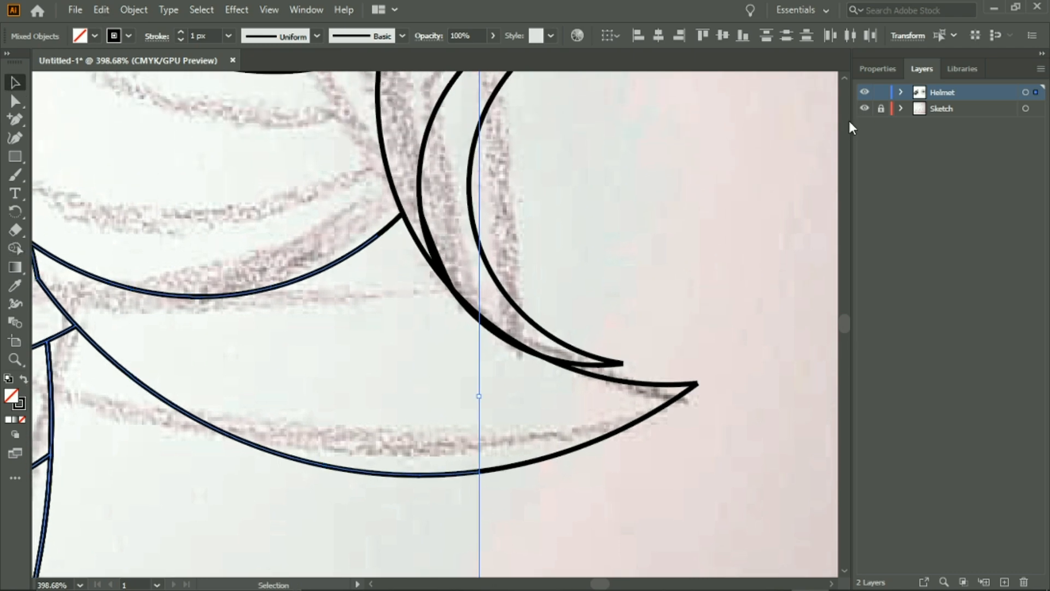
drag(826, 124, 281, 355)
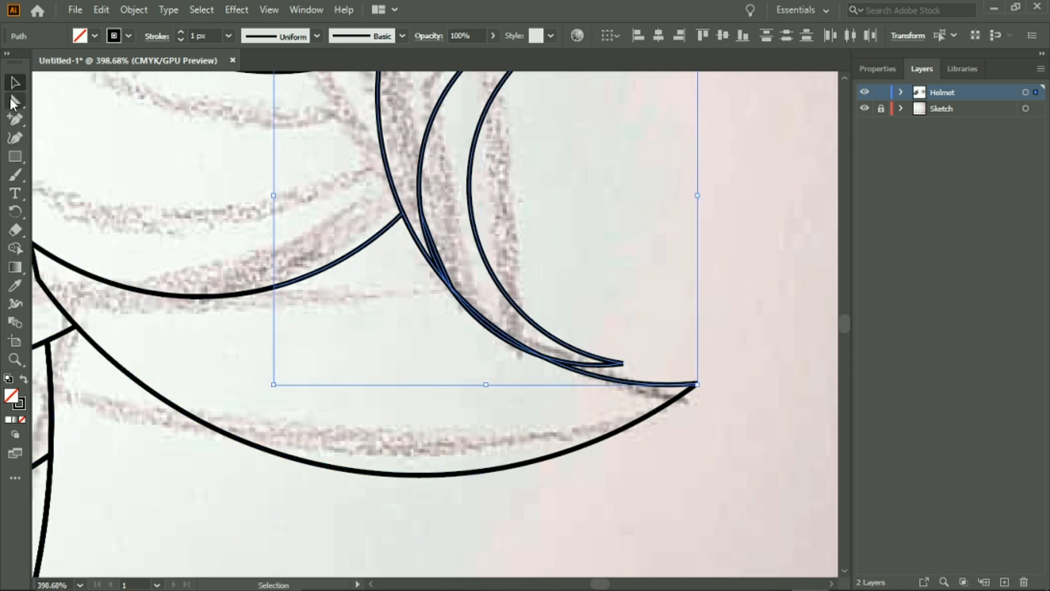
click(16, 250)
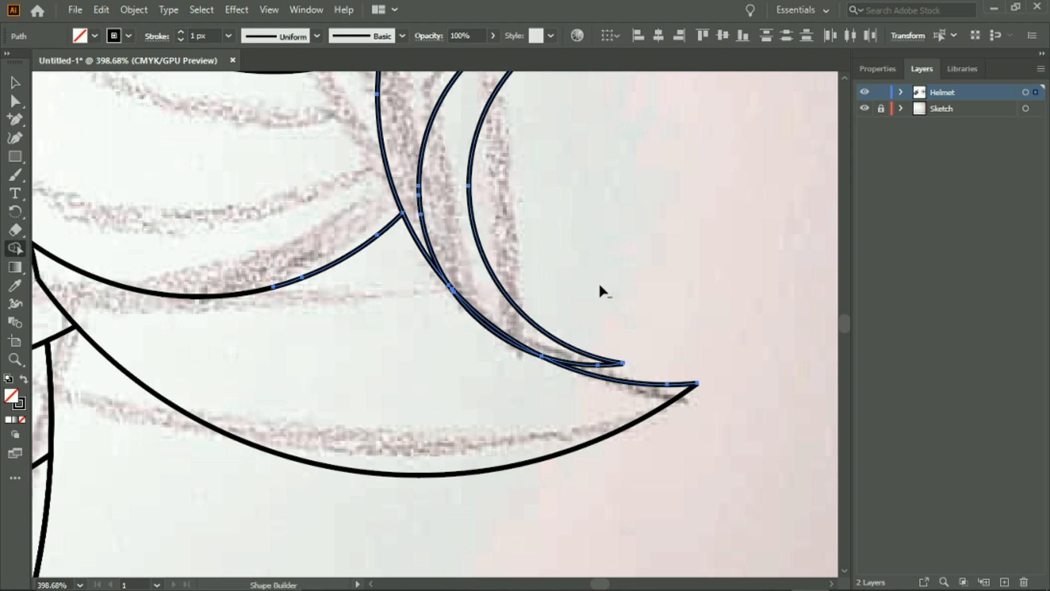
key(v)
scroll(664, 198, up, 3)
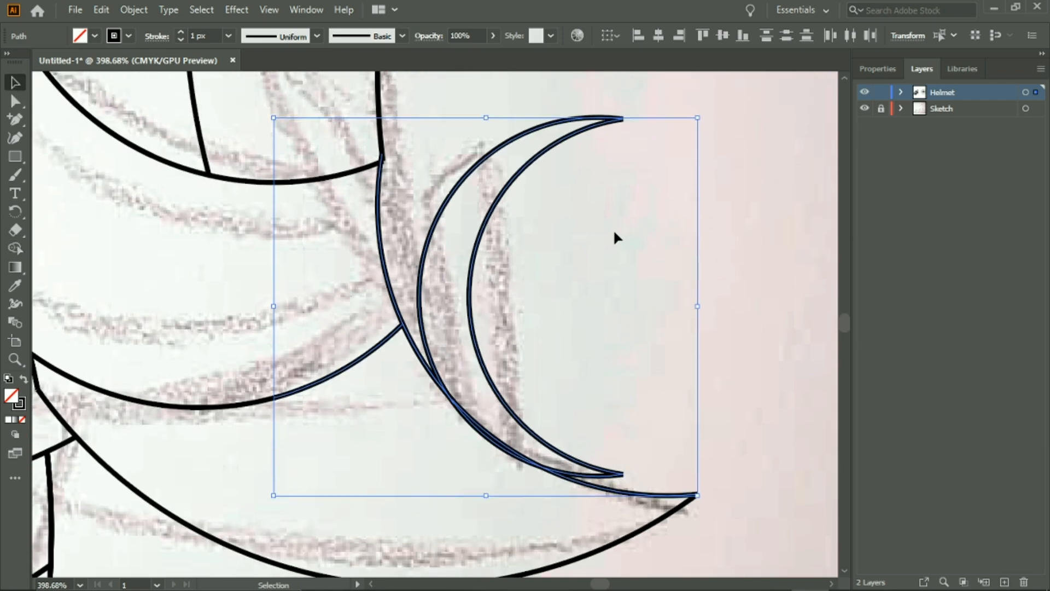
click(580, 235)
scroll(425, 221, up, 10)
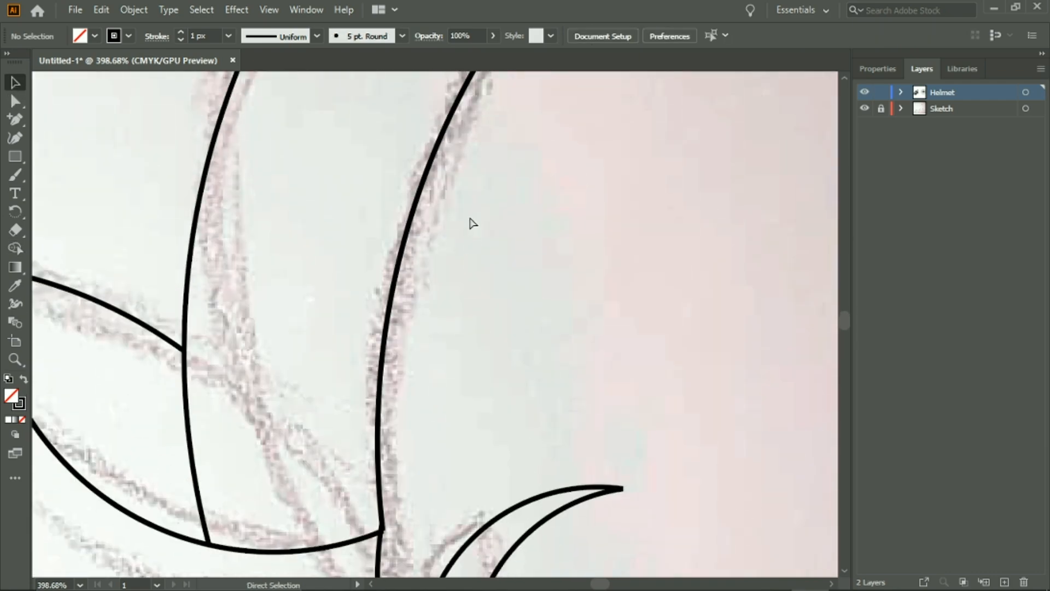
key(ctrl+0)
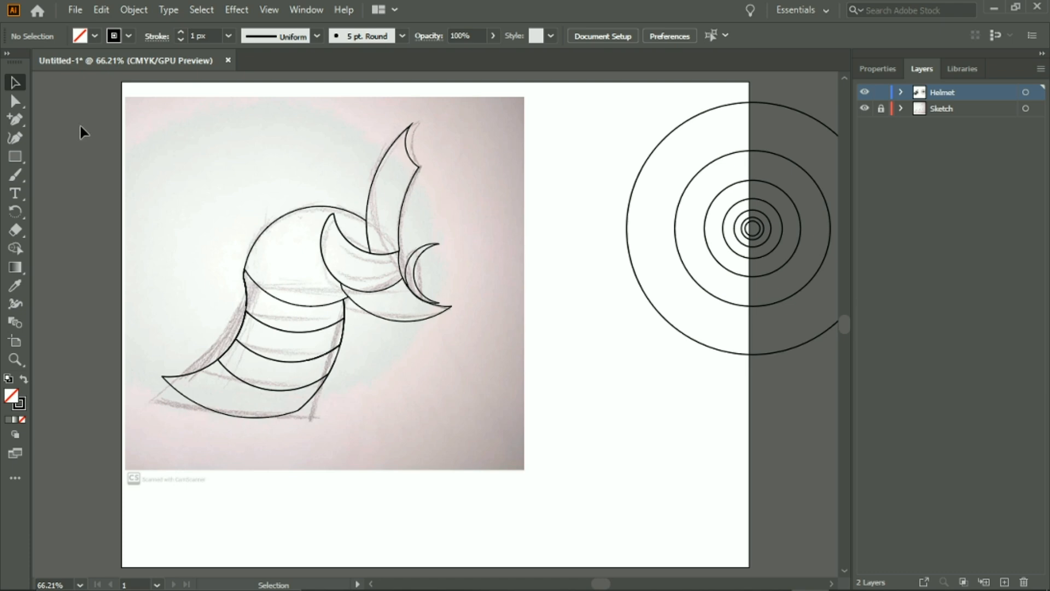
Select the whole helmet drawing, hide the Sketch layer and make the dome region a closed shape with Shape Builder.
drag(81, 127, 514, 505)
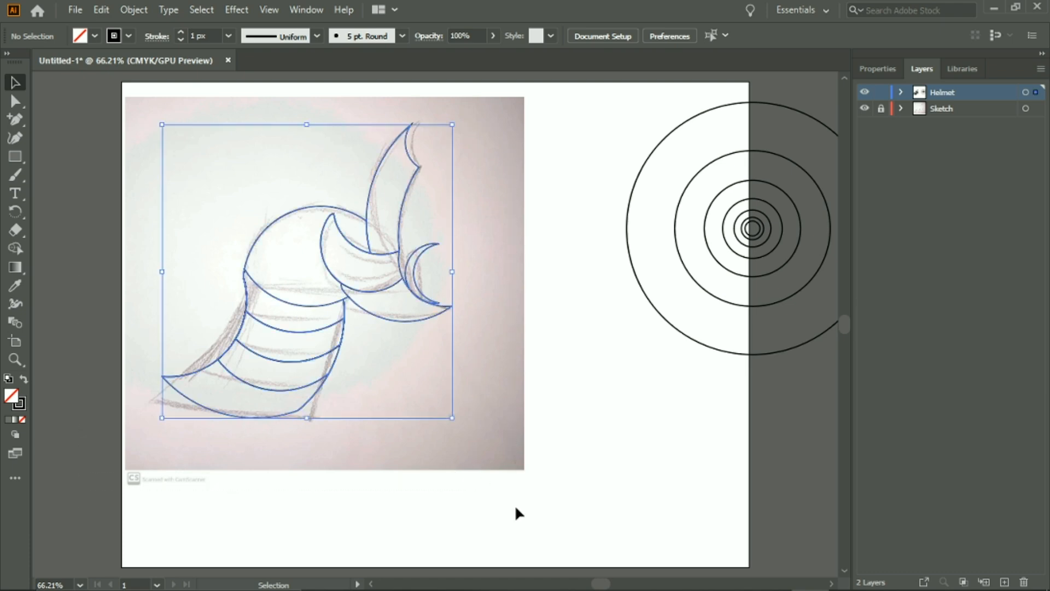
click(865, 108)
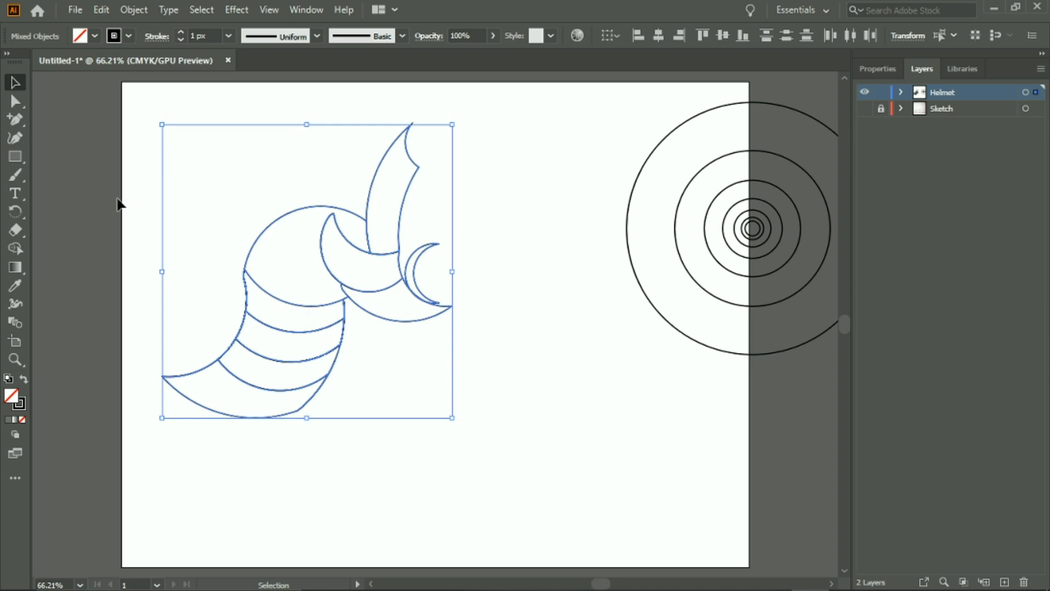
click(18, 250)
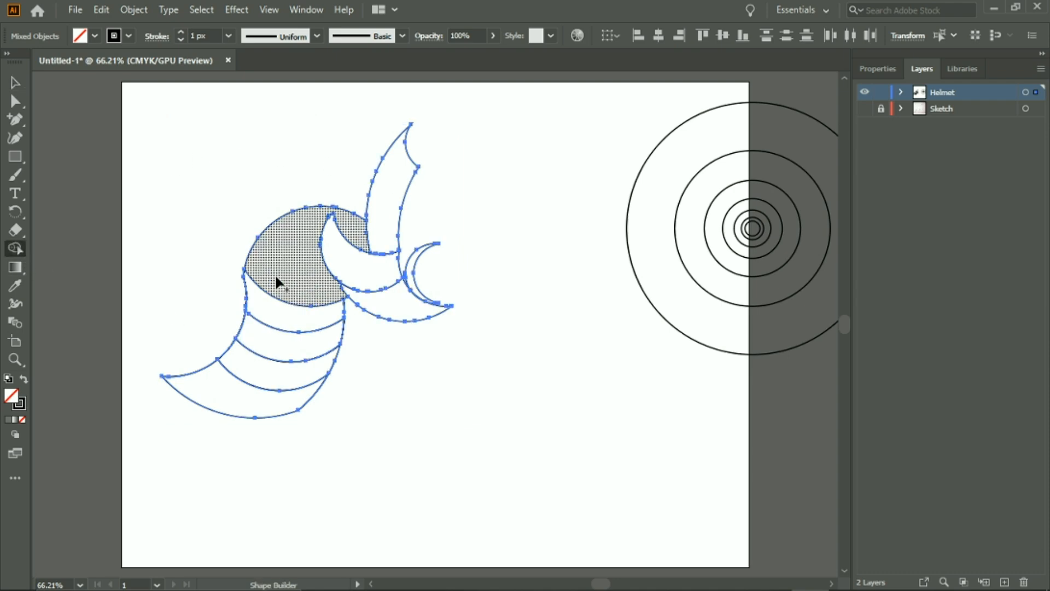
click(288, 257)
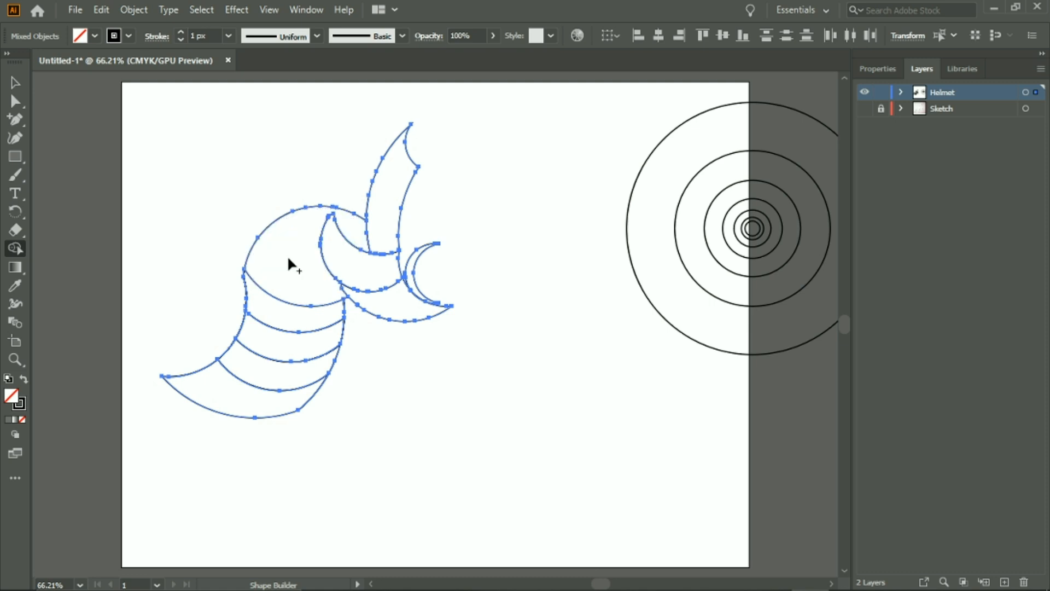
click(95, 36)
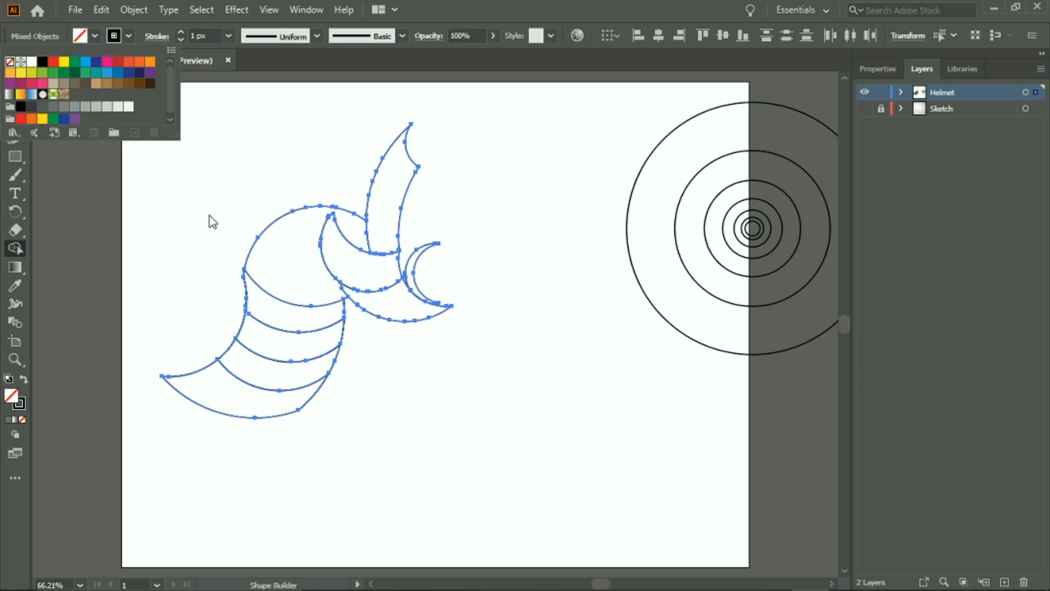
click(212, 166)
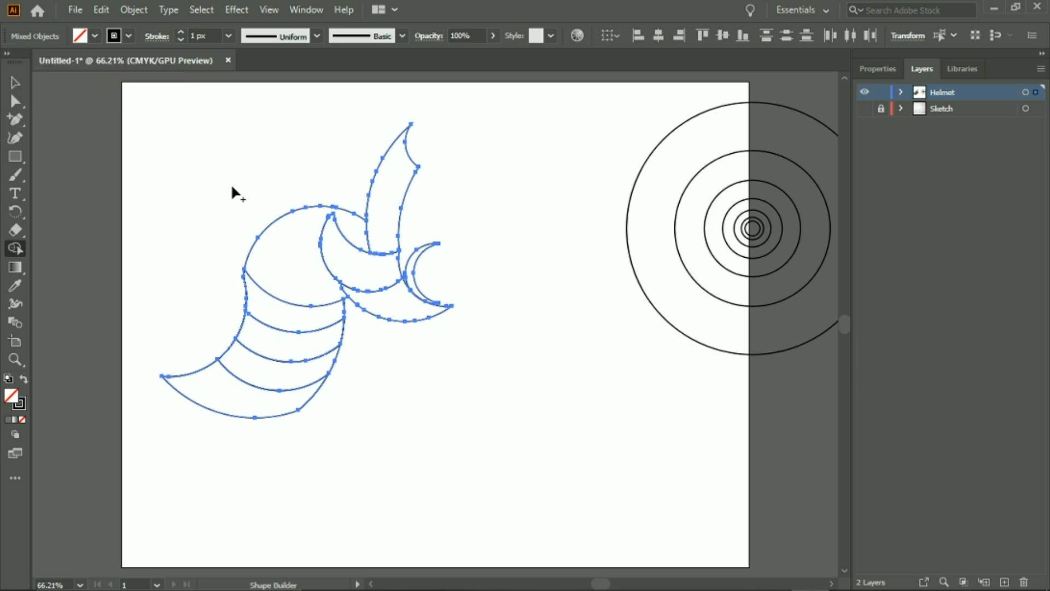
click(15, 82)
click(207, 173)
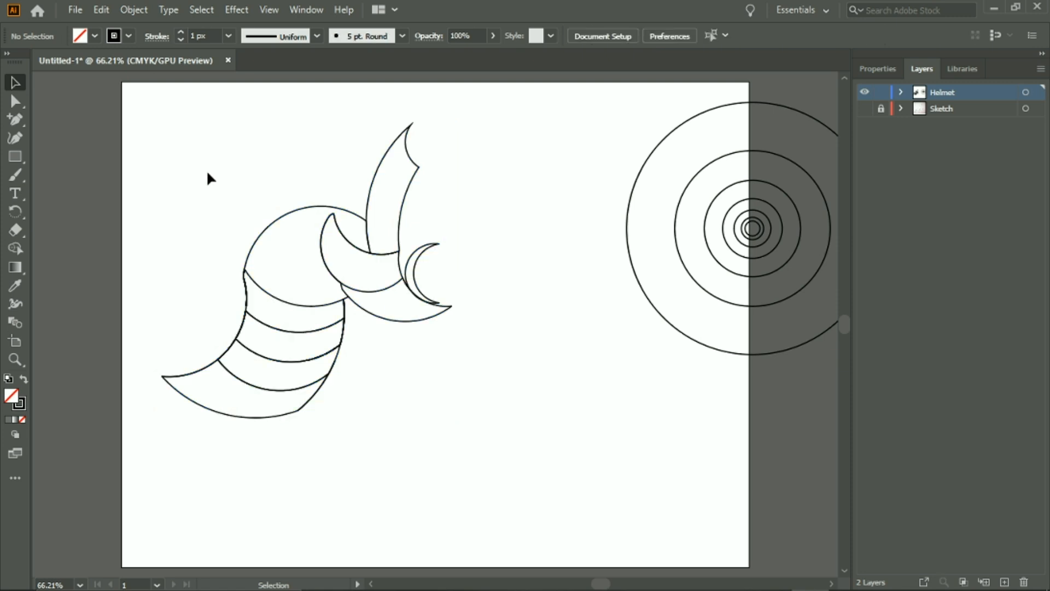
Fill the helmet's dome with a dark grey swatch using Shape Builder, and deselect it.
click(291, 329)
click(261, 298)
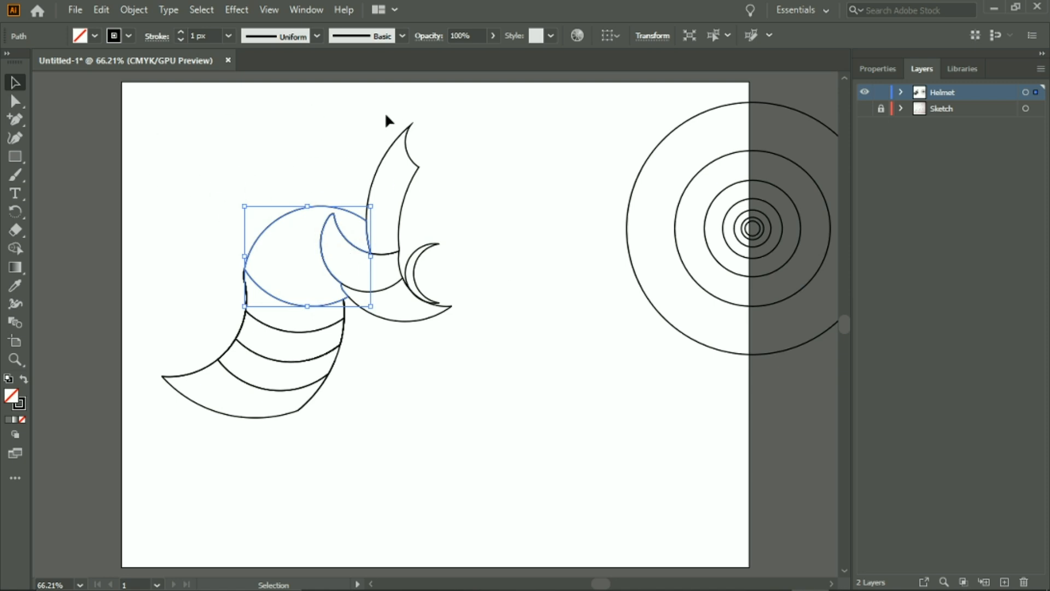
click(310, 152)
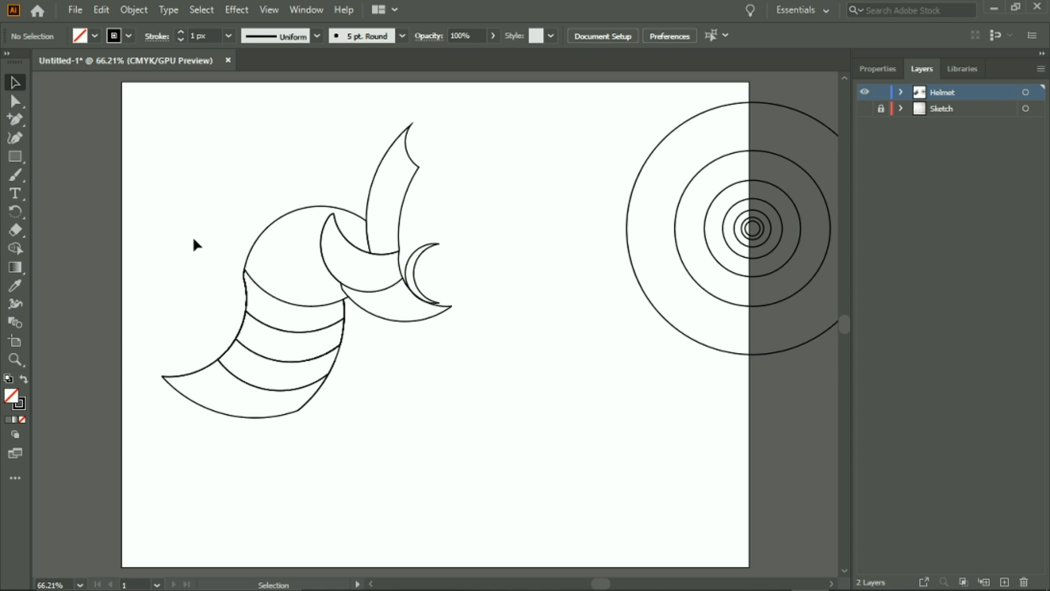
drag(150, 190, 194, 181)
click(267, 229)
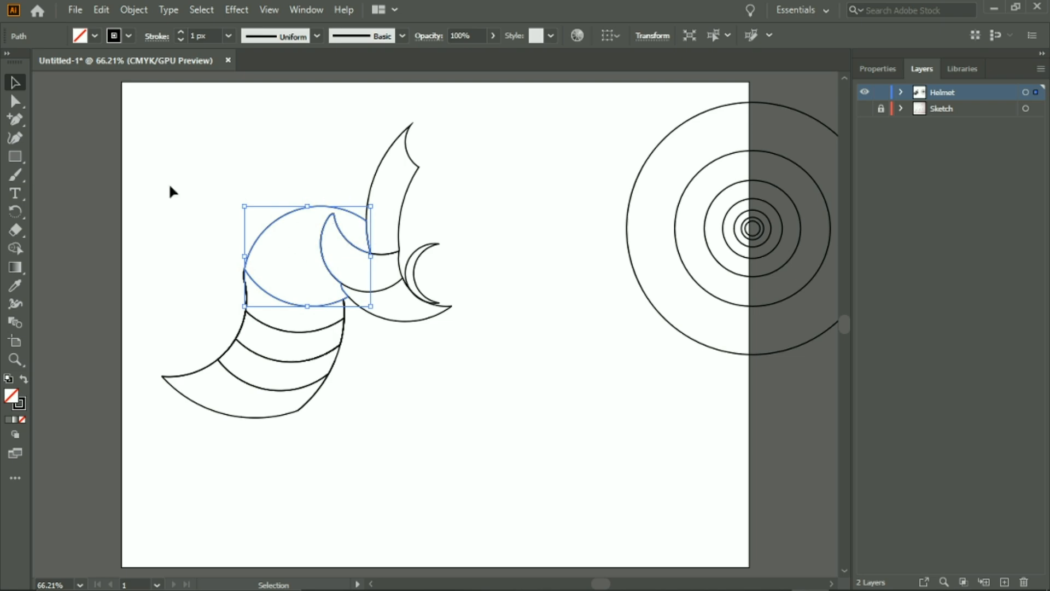
click(15, 249)
click(89, 34)
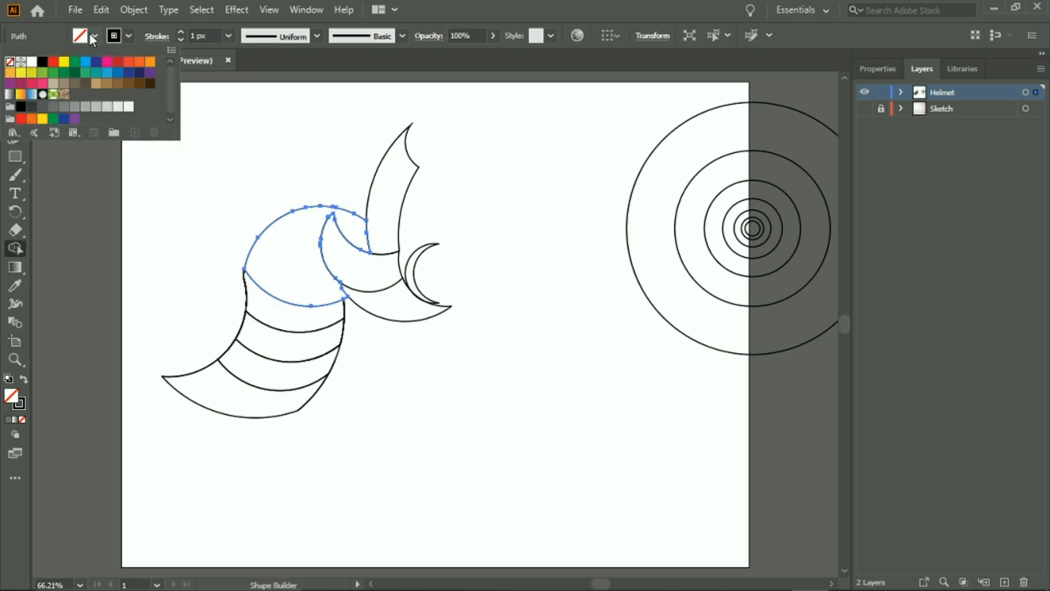
click(61, 113)
key(Escape)
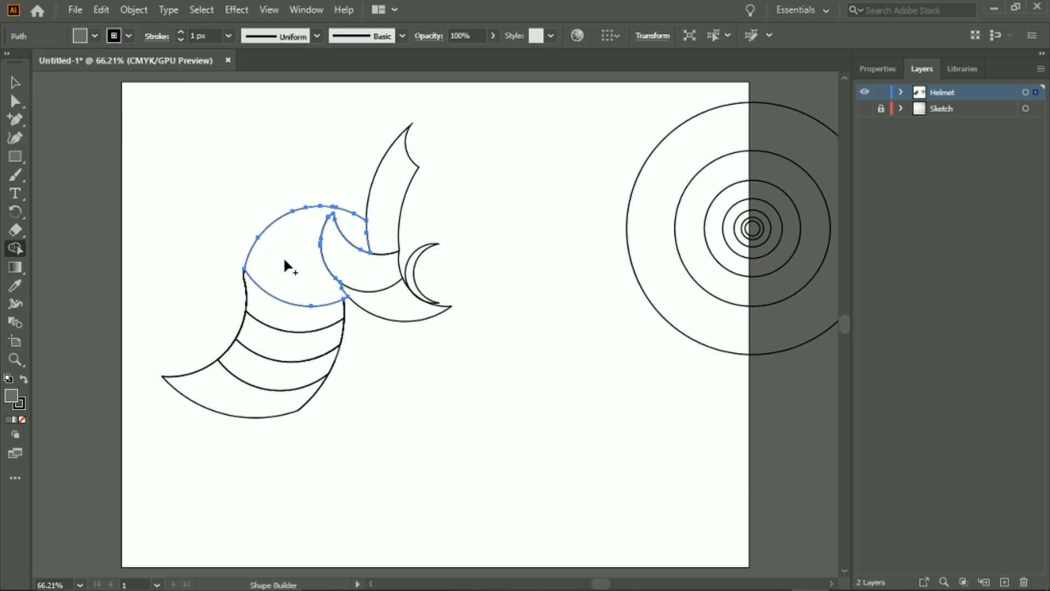
click(284, 257)
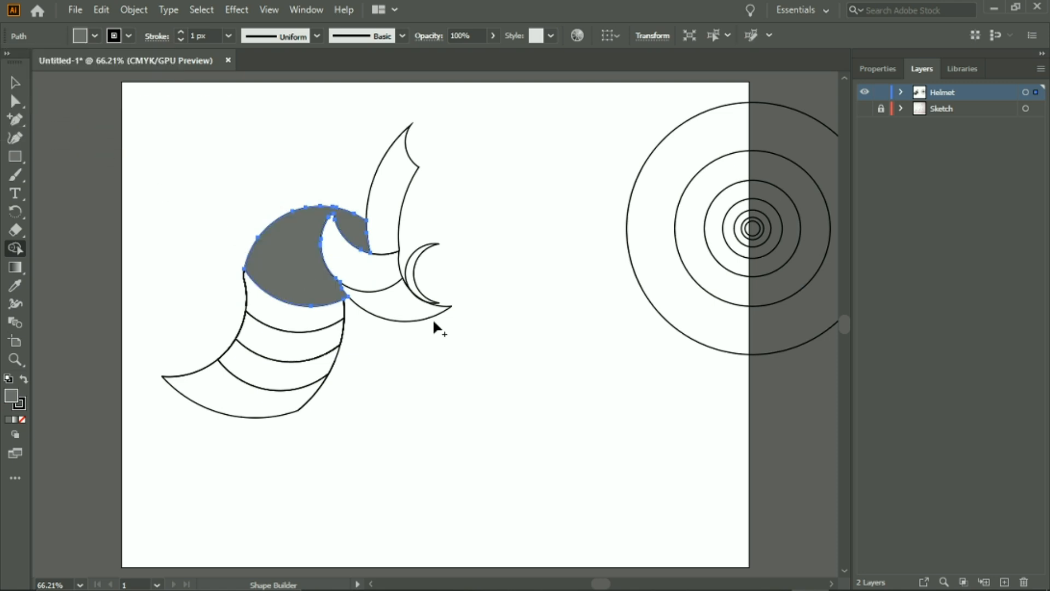
click(24, 77)
click(460, 199)
Fill the curved side ornament with the yellow-green swatch C=20 M=0 Y=100 K=0.
click(404, 278)
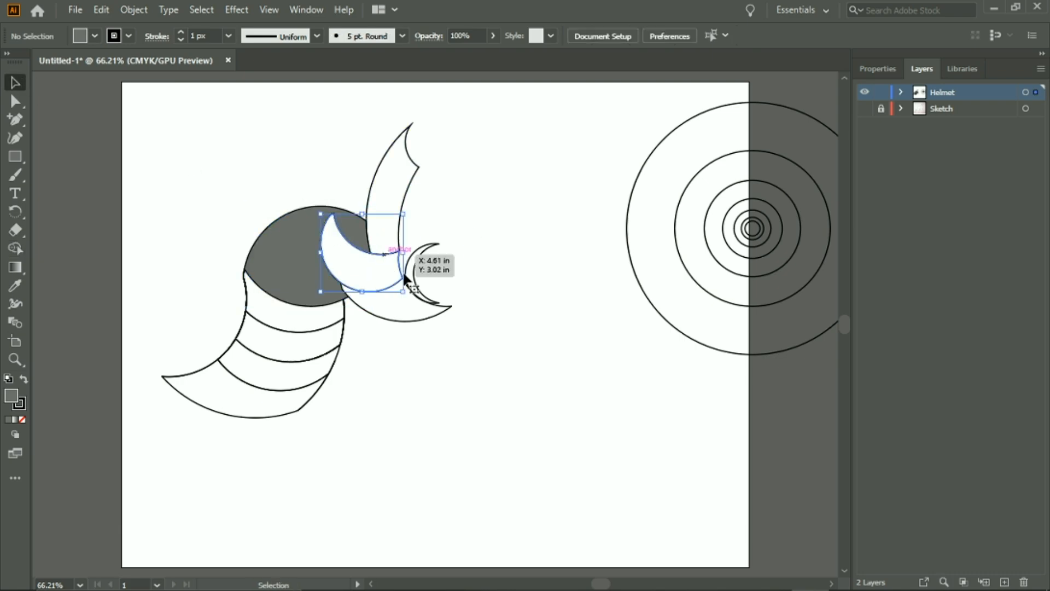
click(94, 38)
click(32, 73)
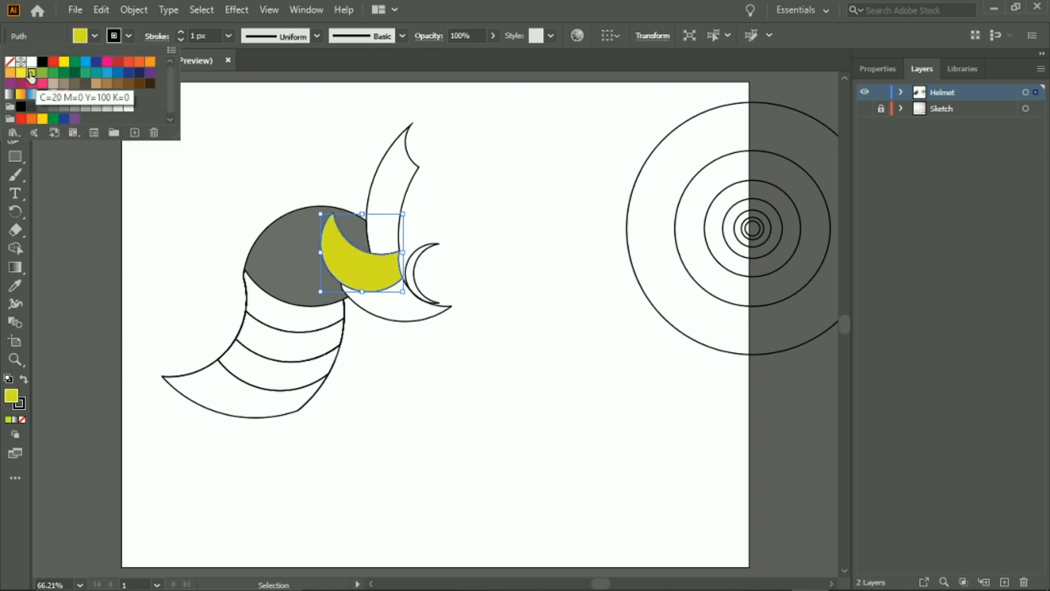
Edit the side ornament's swatch to a gold of C=0, M=0, Y=79, K=27.
double_click(32, 73)
drag(189, 21, 636, 110)
drag(519, 289, 544, 290)
drag(535, 228, 516, 229)
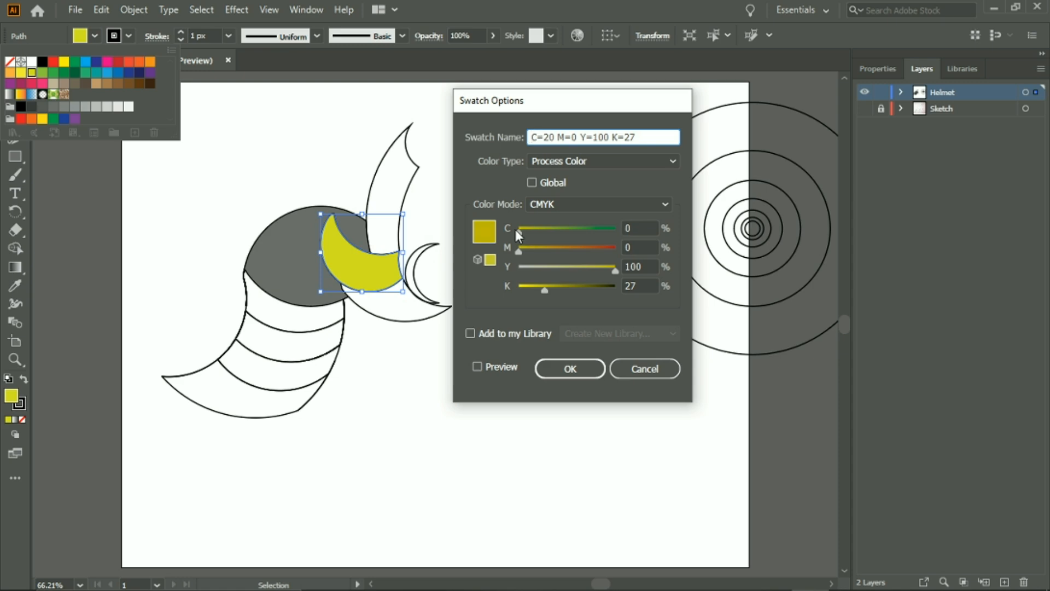
drag(616, 270, 595, 273)
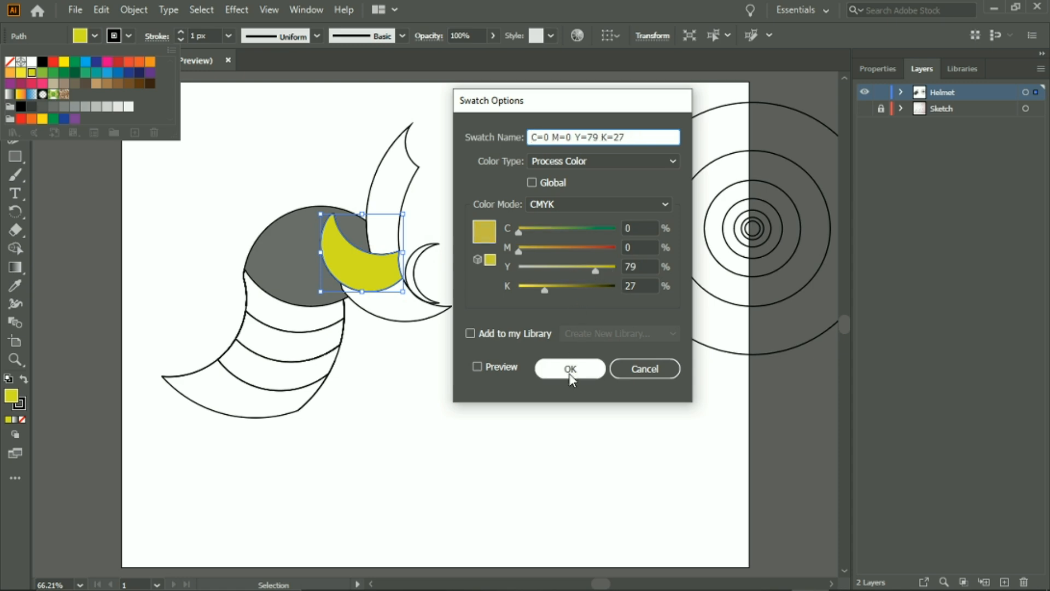
click(570, 369)
click(508, 304)
click(508, 304)
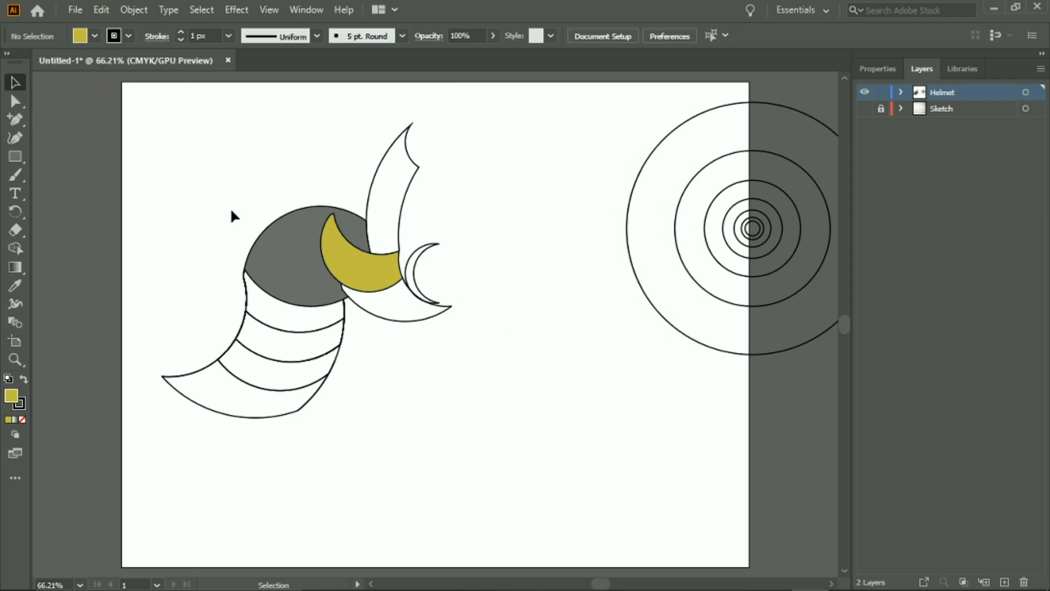
Fill the upright horn above the side ornament with the gold swatch using Shape Builder.
click(379, 181)
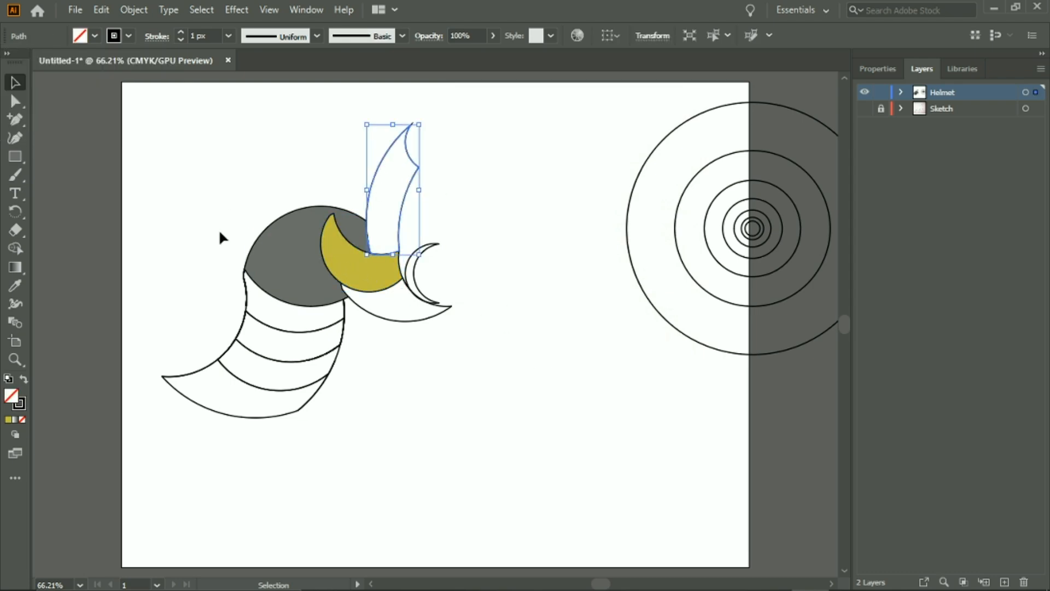
click(23, 248)
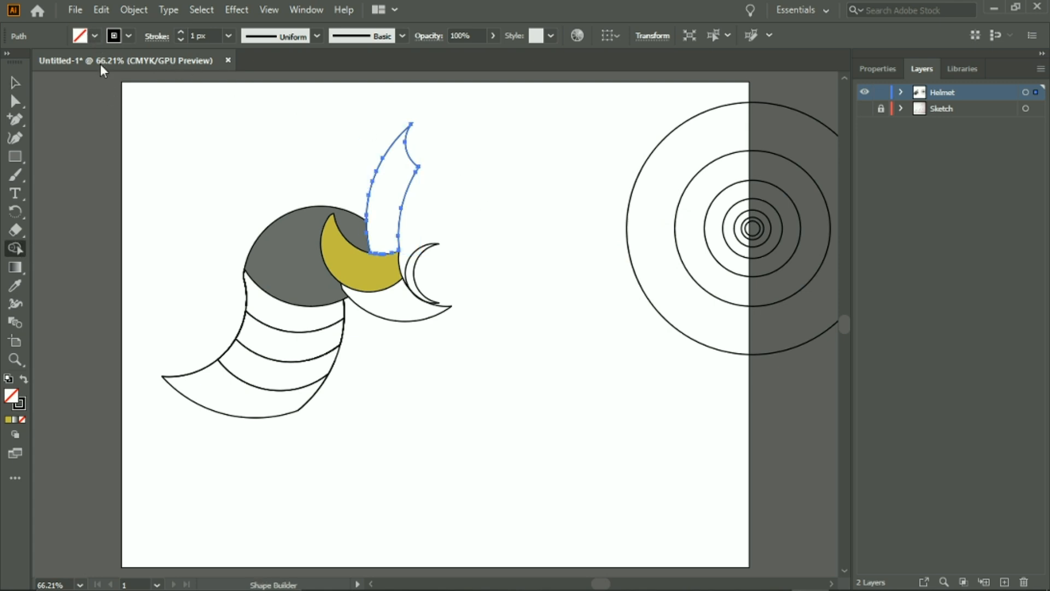
click(96, 37)
click(308, 175)
click(386, 229)
click(95, 37)
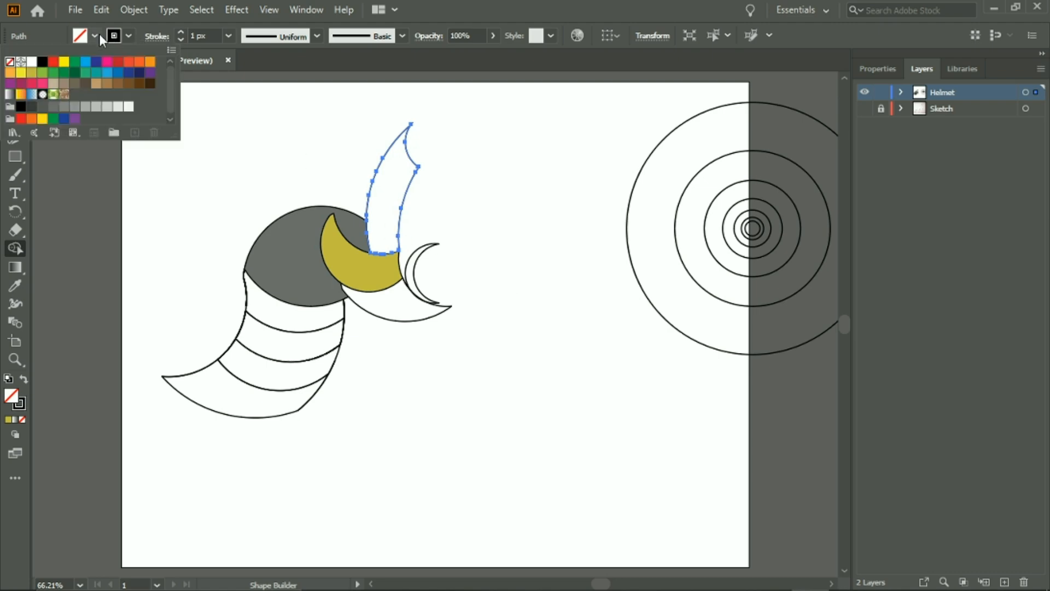
click(32, 72)
click(393, 189)
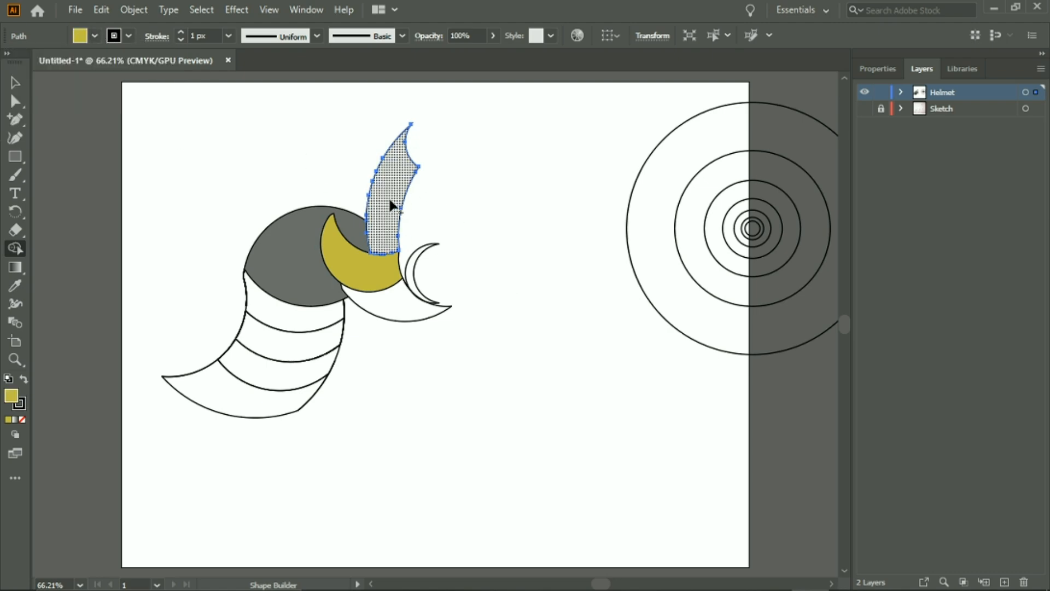
click(388, 197)
click(15, 82)
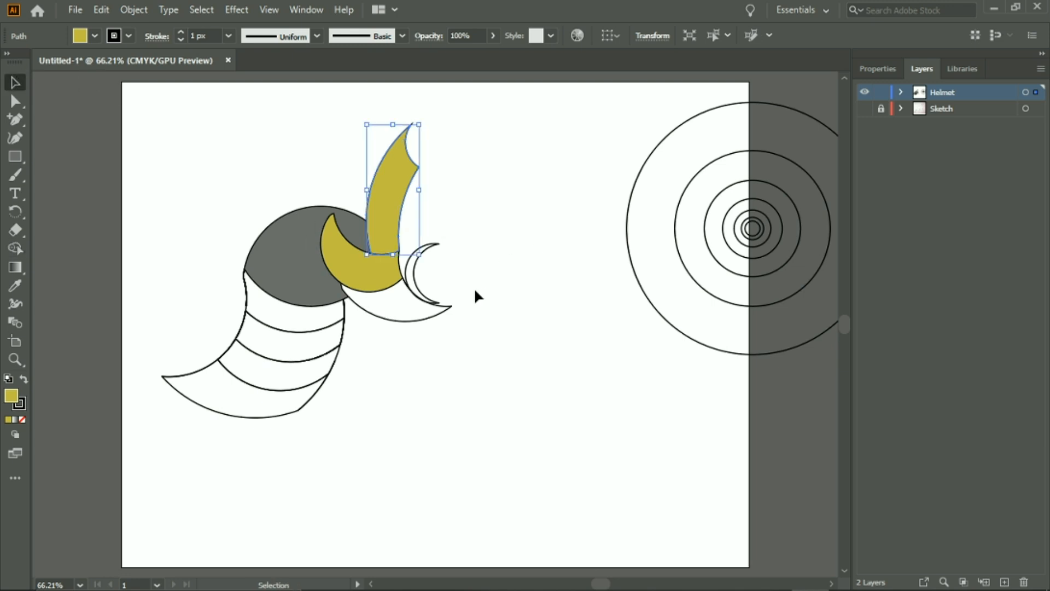
click(474, 287)
click(408, 319)
click(483, 314)
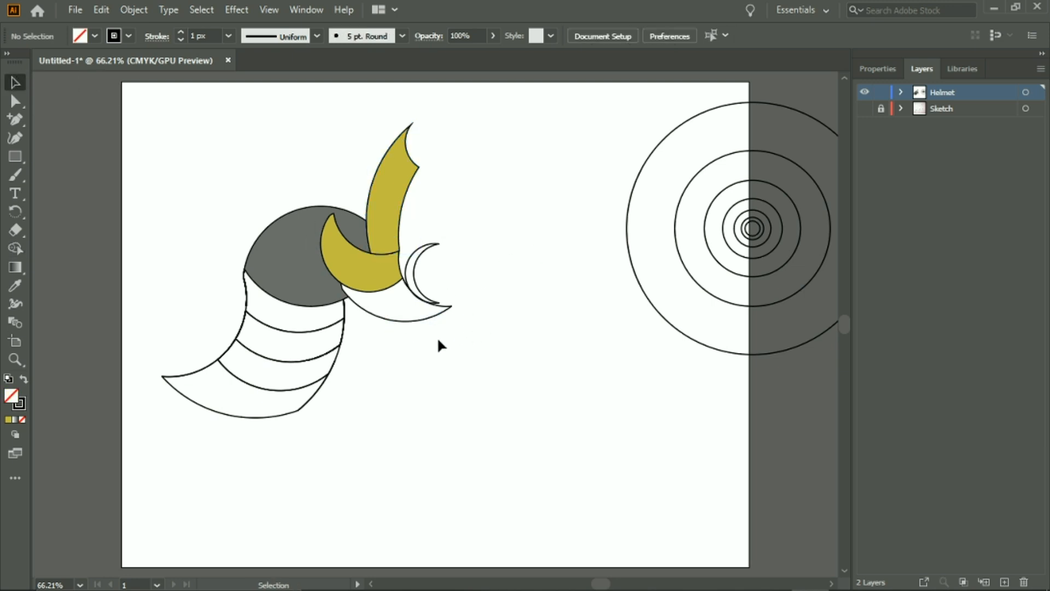
click(365, 305)
click(512, 340)
key(z)
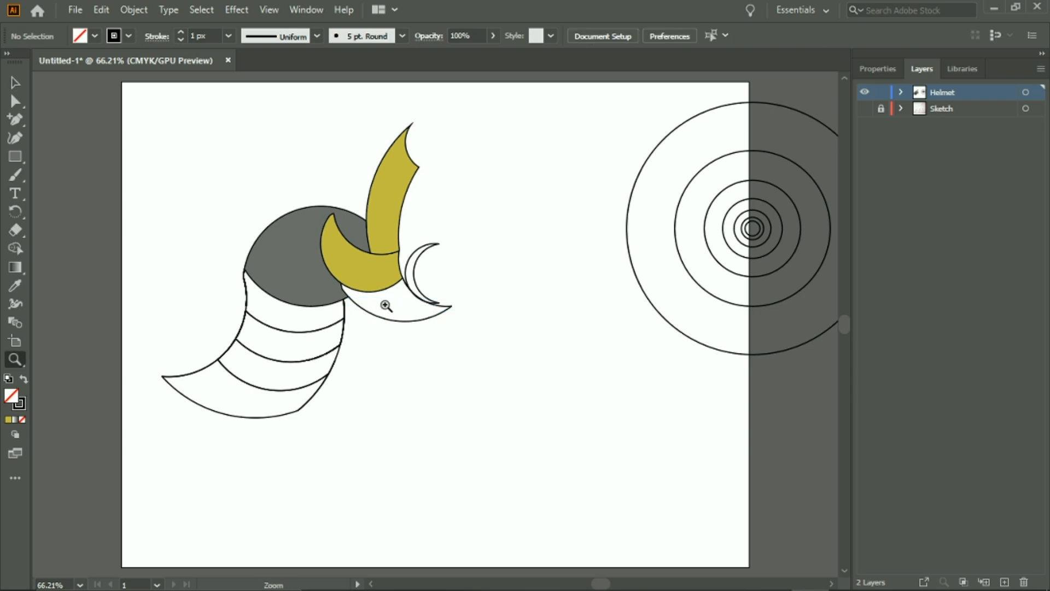
drag(385, 304, 598, 328)
click(15, 99)
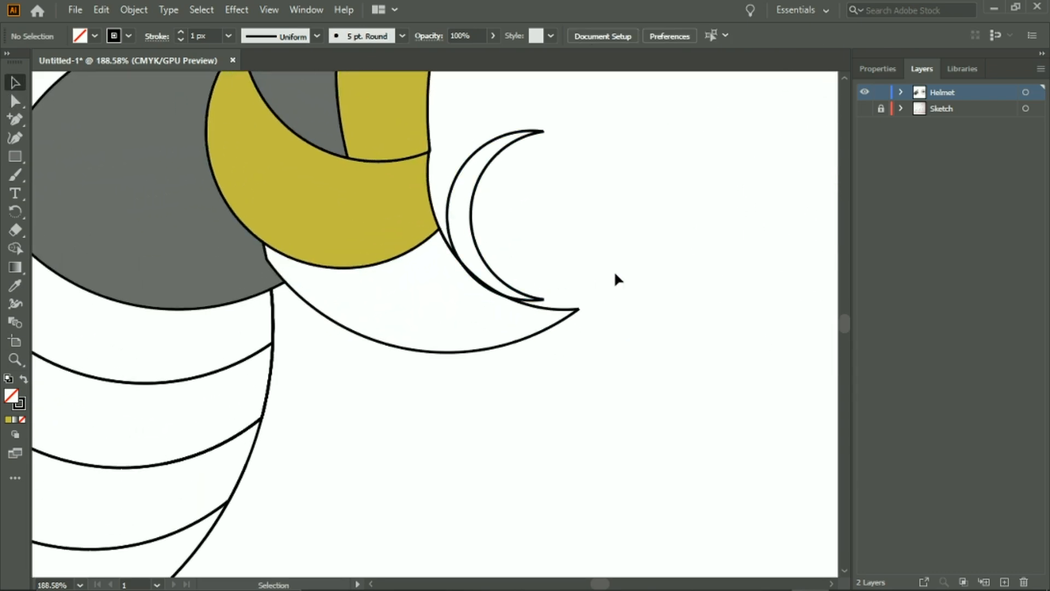
key(ctrl+0)
Select all the helmet shapes and set the Shape Builder fill to the dark grey swatch C=0 M=0 Y=0 K=90.
drag(152, 171, 564, 479)
click(18, 253)
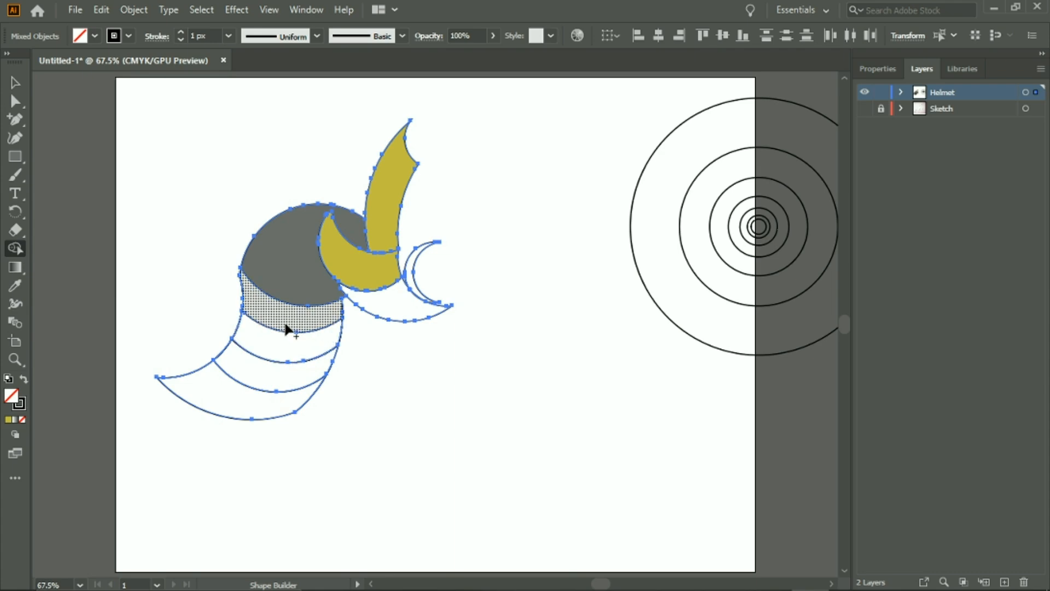
click(253, 413)
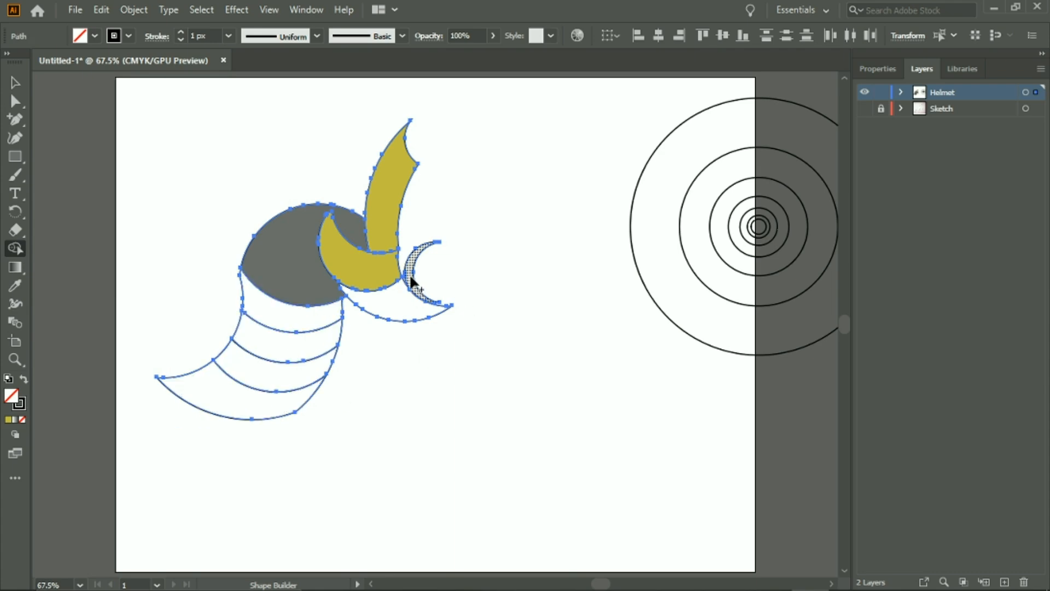
click(96, 36)
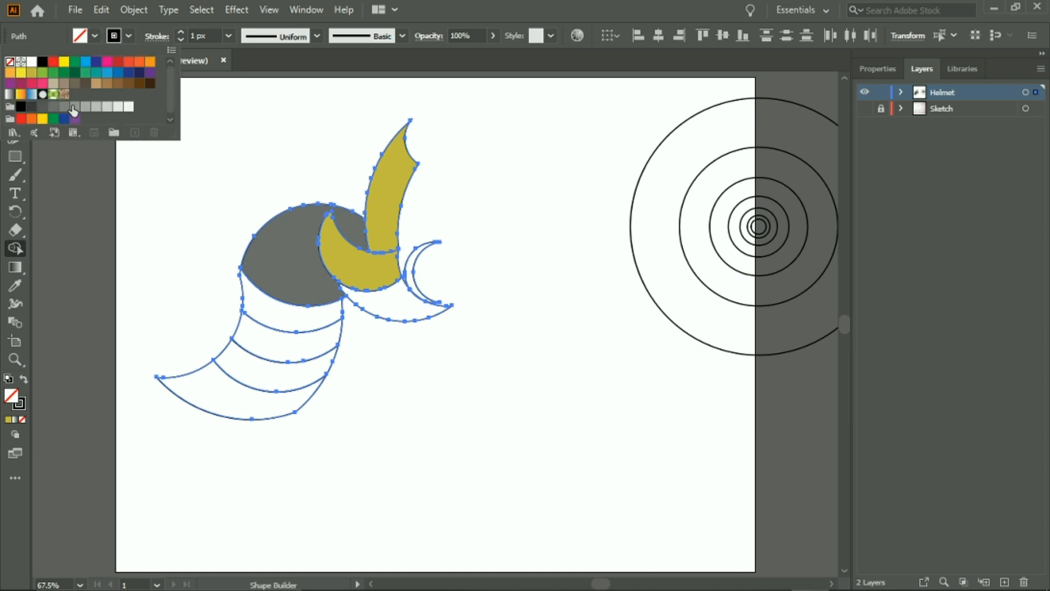
click(42, 106)
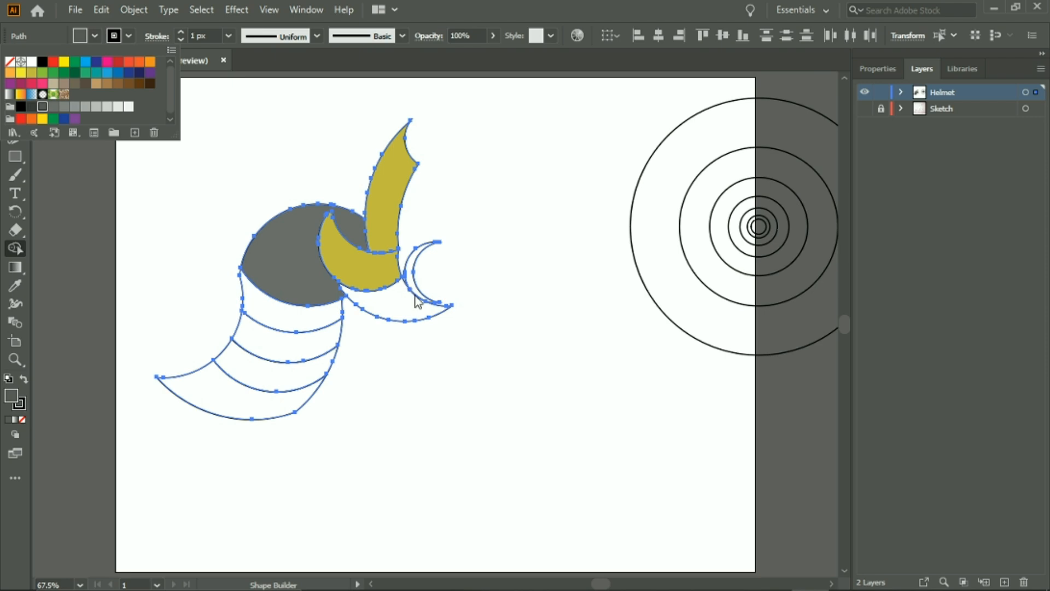
click(94, 36)
click(32, 106)
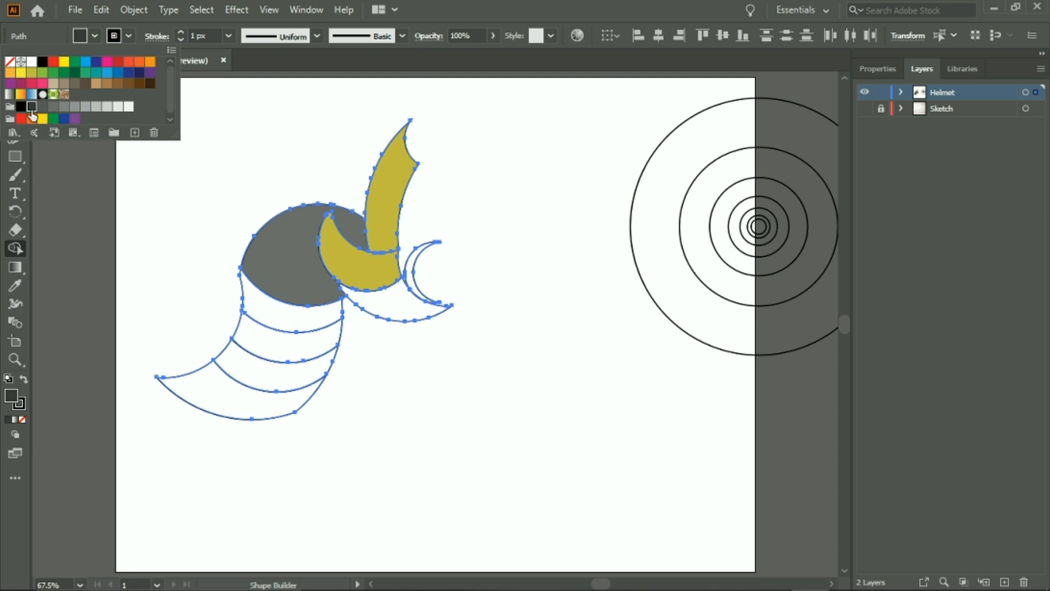
Darken that grey swatch by raising its black value, fill the helmet's brim with it using Shape Builder, and deselect.
double_click(32, 106)
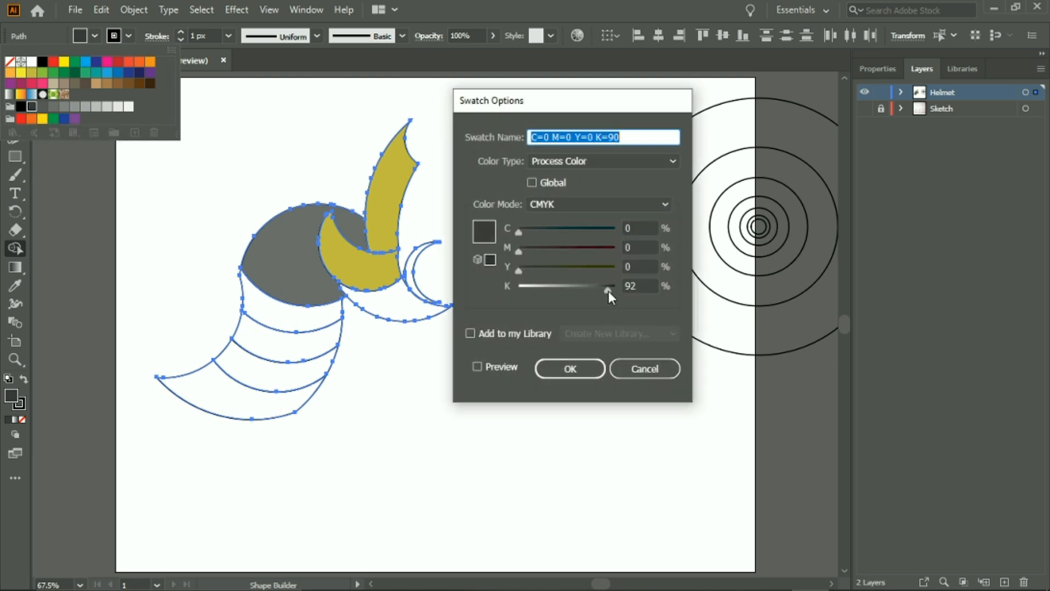
click(570, 369)
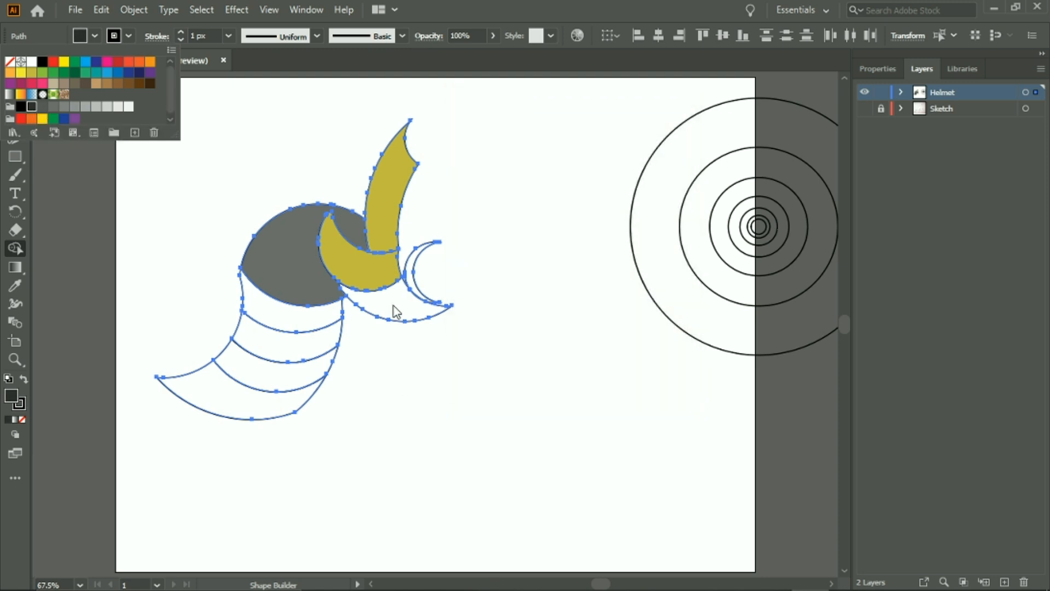
click(397, 313)
key(v)
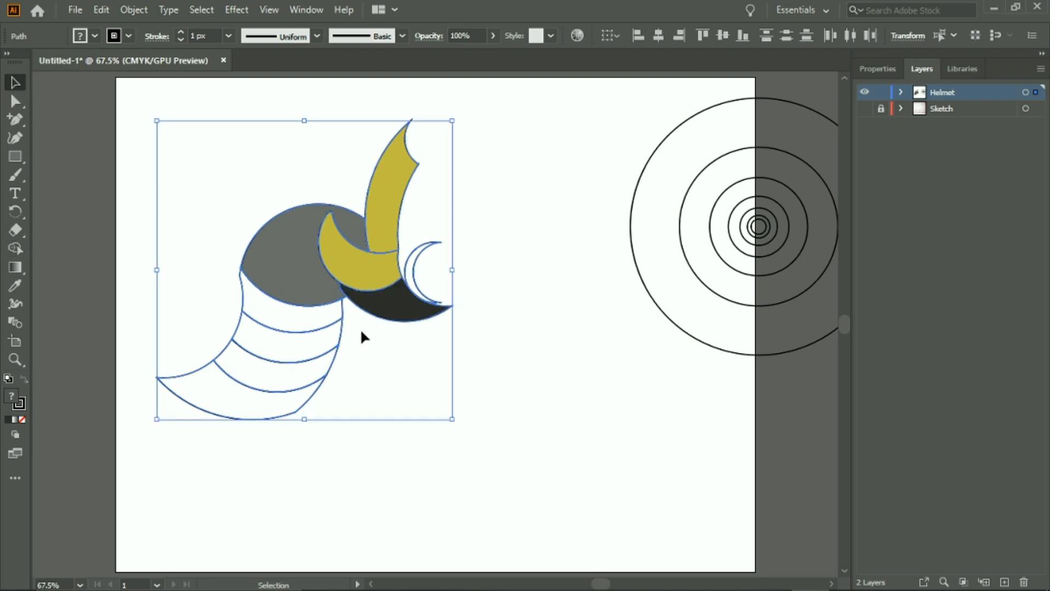
click(411, 372)
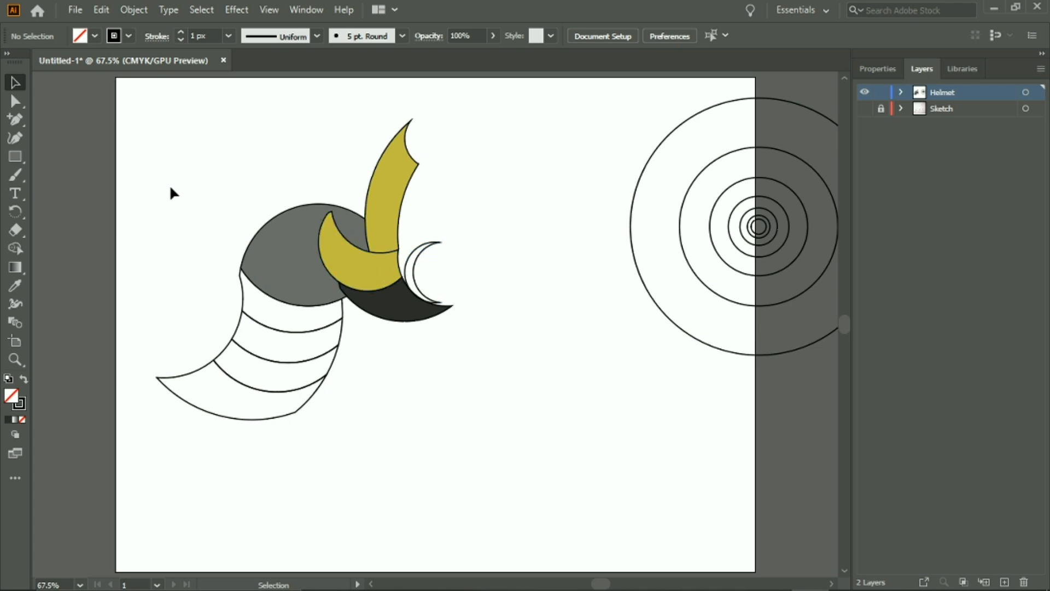
Fill the small crescent above the brim with the gold swatch using Shape Builder.
click(421, 253)
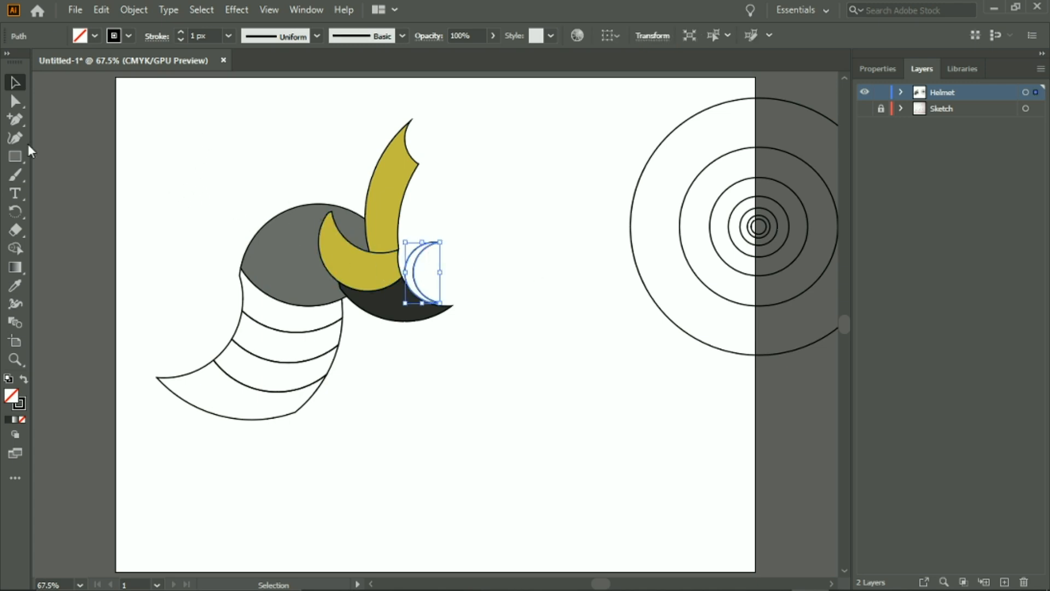
click(15, 249)
click(95, 36)
click(31, 72)
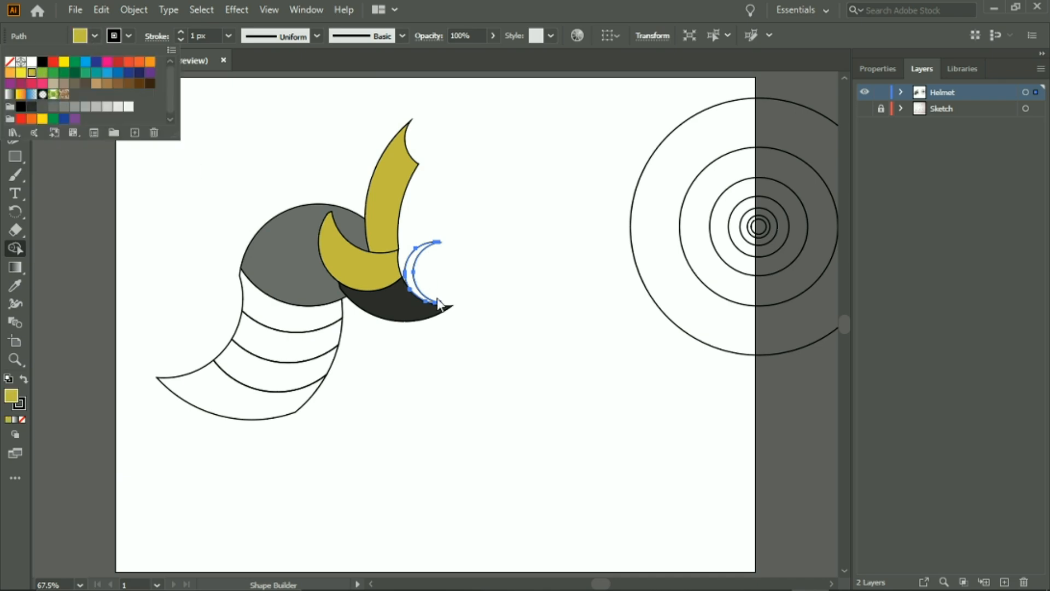
click(415, 276)
click(411, 273)
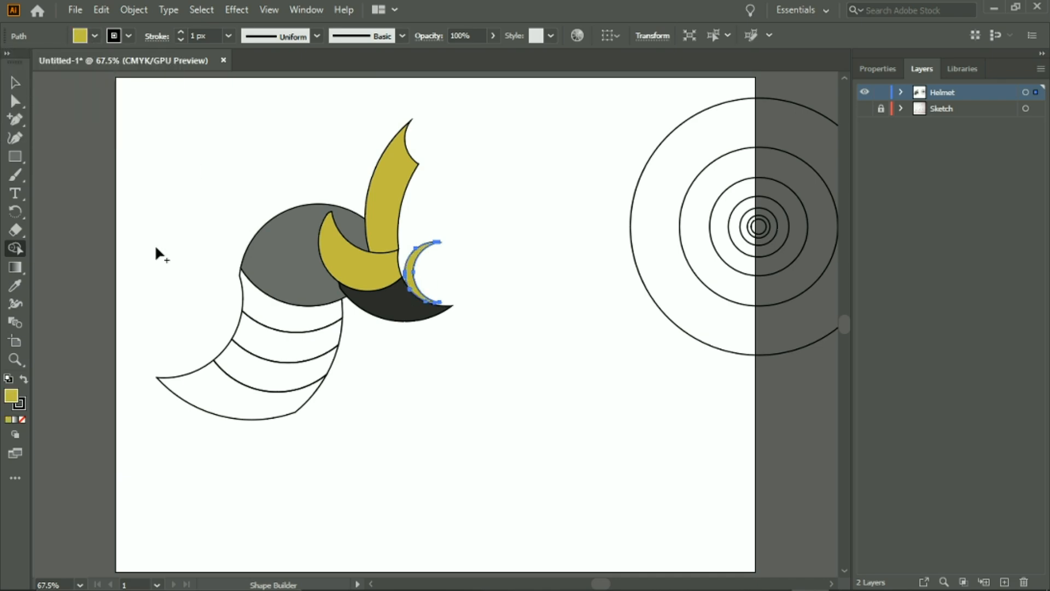
Select the neck guard's outline and all its curved dividing lines for use with Shape Builder.
click(15, 83)
click(274, 317)
click(249, 316)
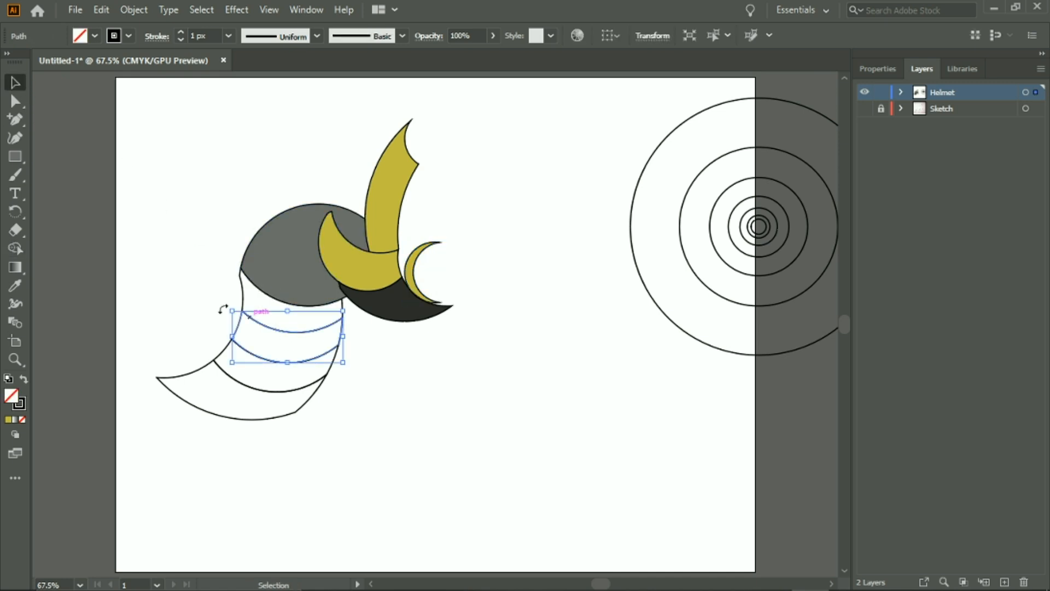
drag(140, 288, 331, 432)
click(331, 436)
click(321, 350)
shift+click(303, 325)
shift+click(242, 296)
shift+click(241, 383)
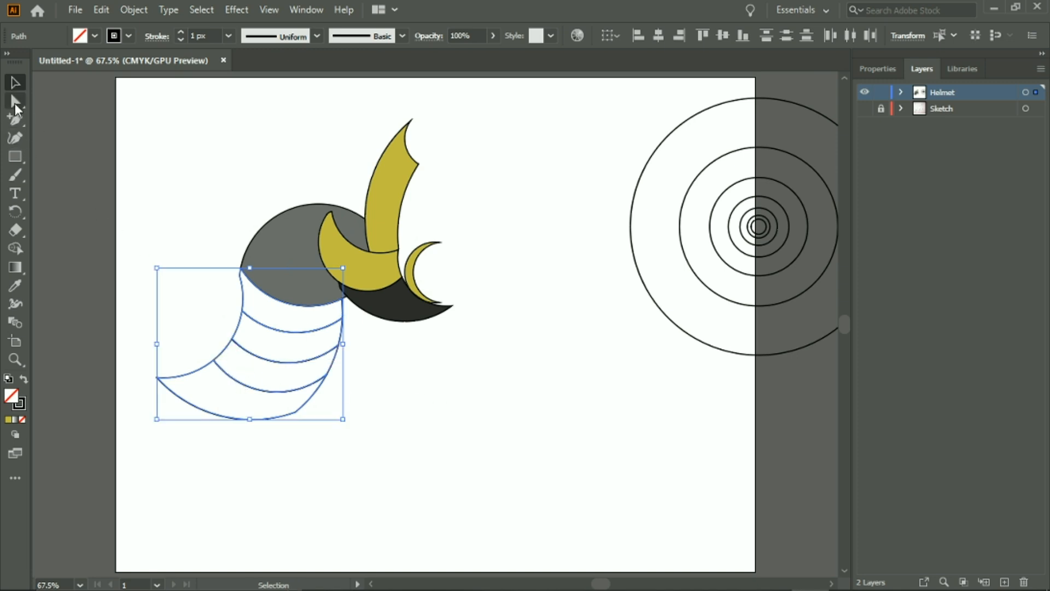
click(15, 249)
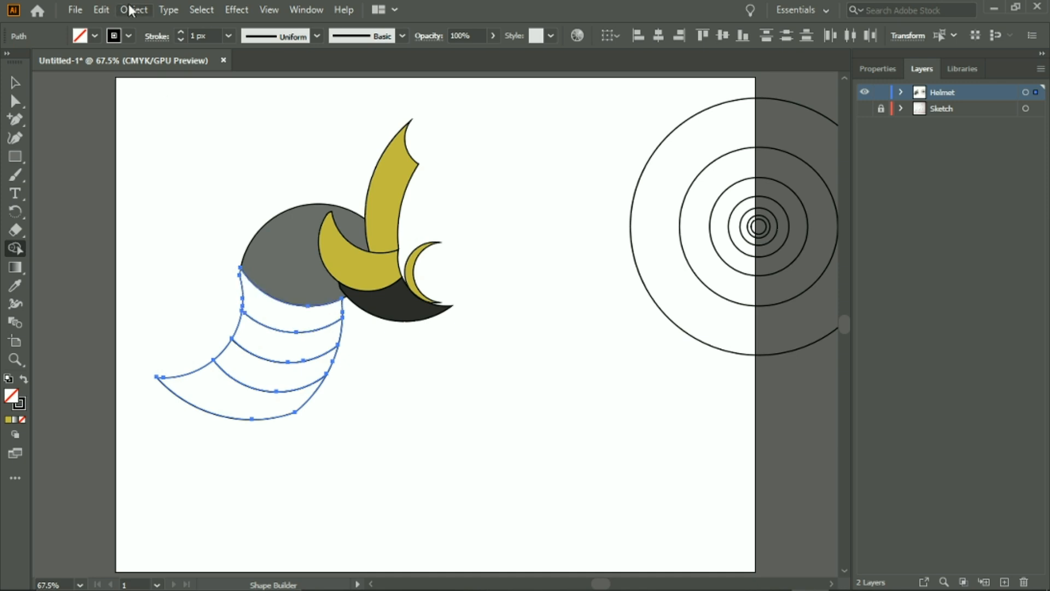
Edit the CMYK Red swatch to a dark maroon of M=100, Y=72, K=83 with a little cyan added.
click(94, 36)
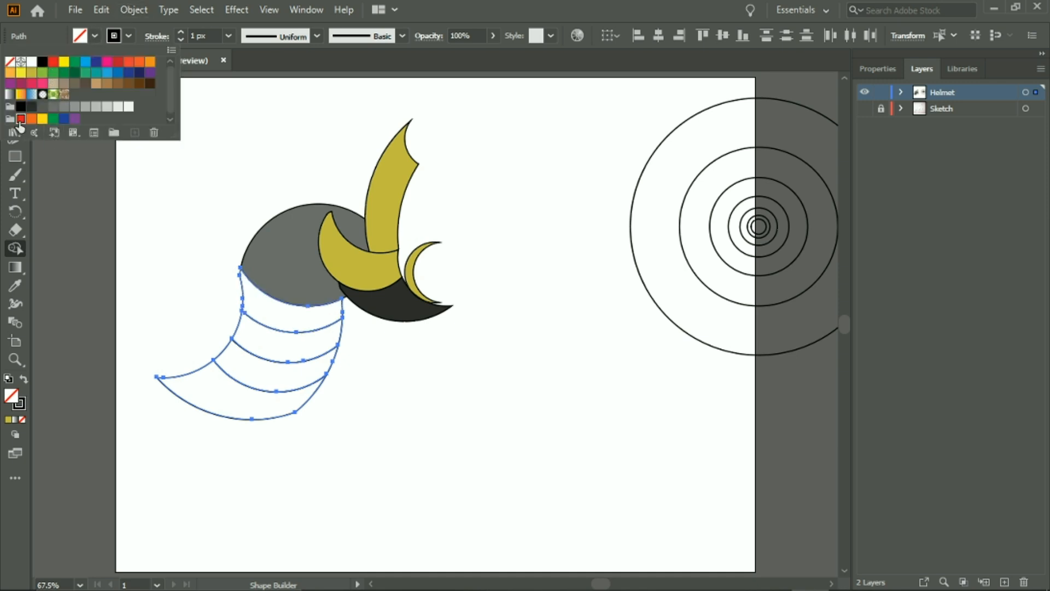
double_click(53, 61)
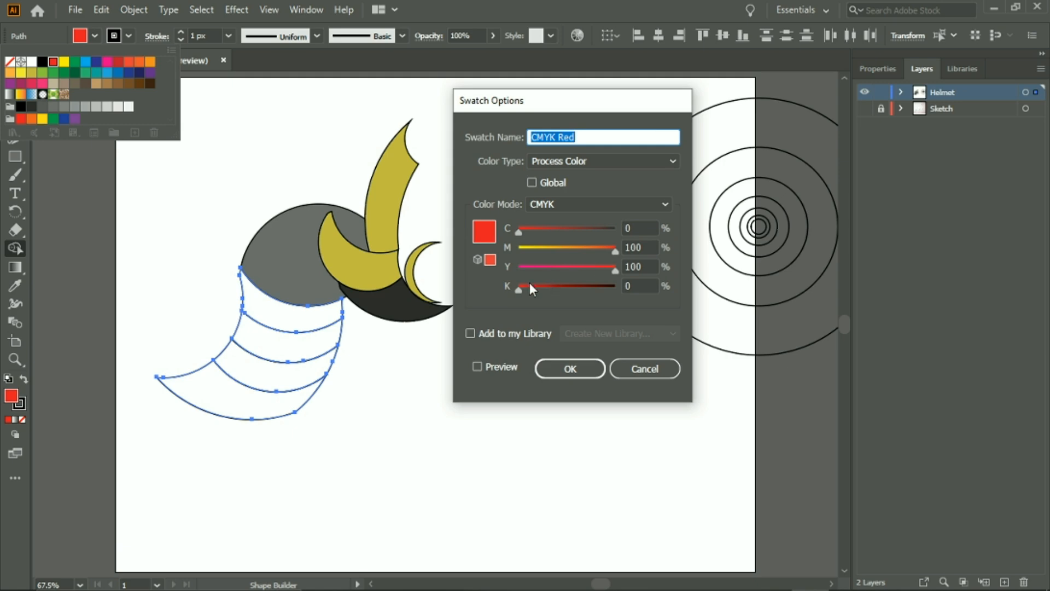
drag(521, 288, 595, 288)
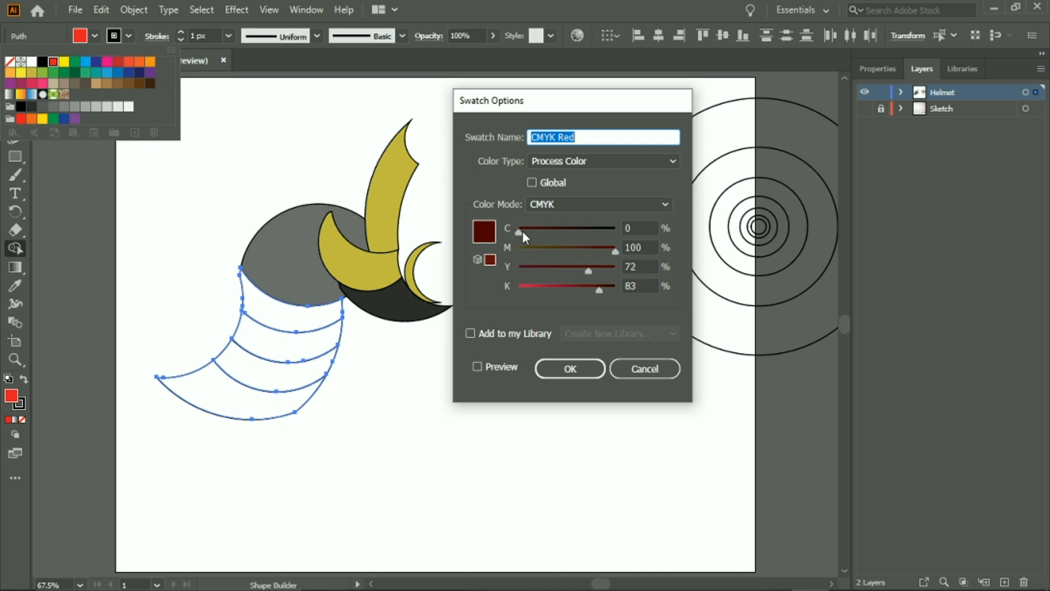
drag(523, 231, 540, 231)
click(590, 376)
click(383, 350)
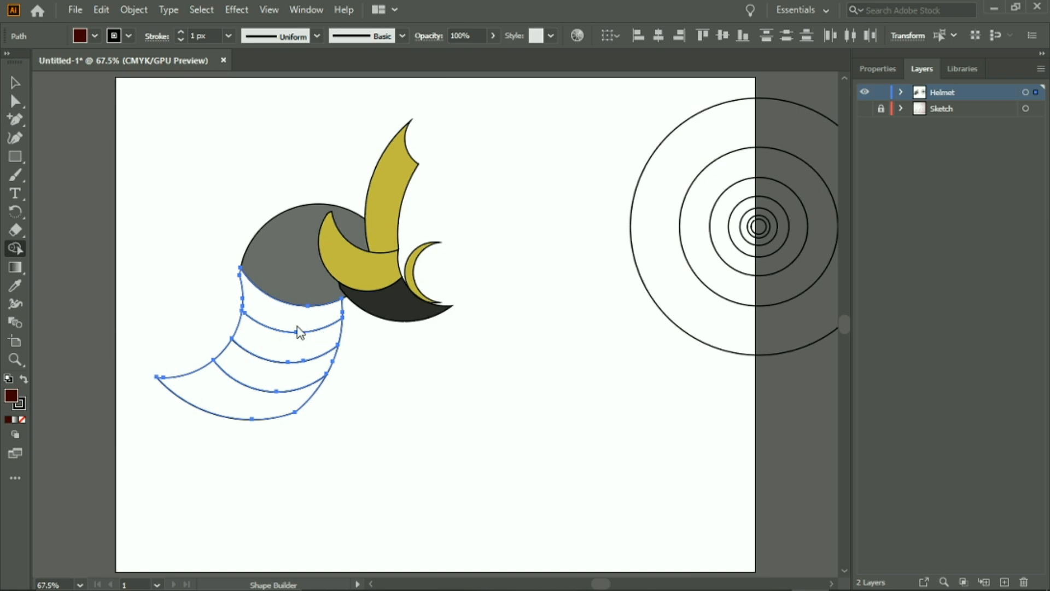
Fill the four bands of the neck guard with the dark maroon using Shape Builder, and deselect them.
click(285, 309)
click(288, 344)
click(271, 375)
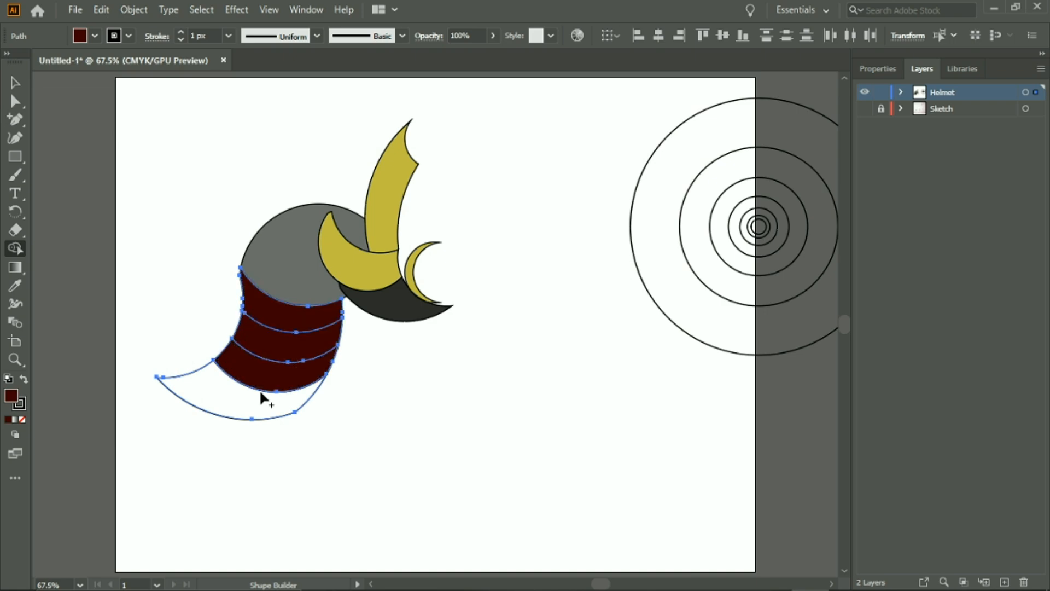
click(262, 398)
click(15, 82)
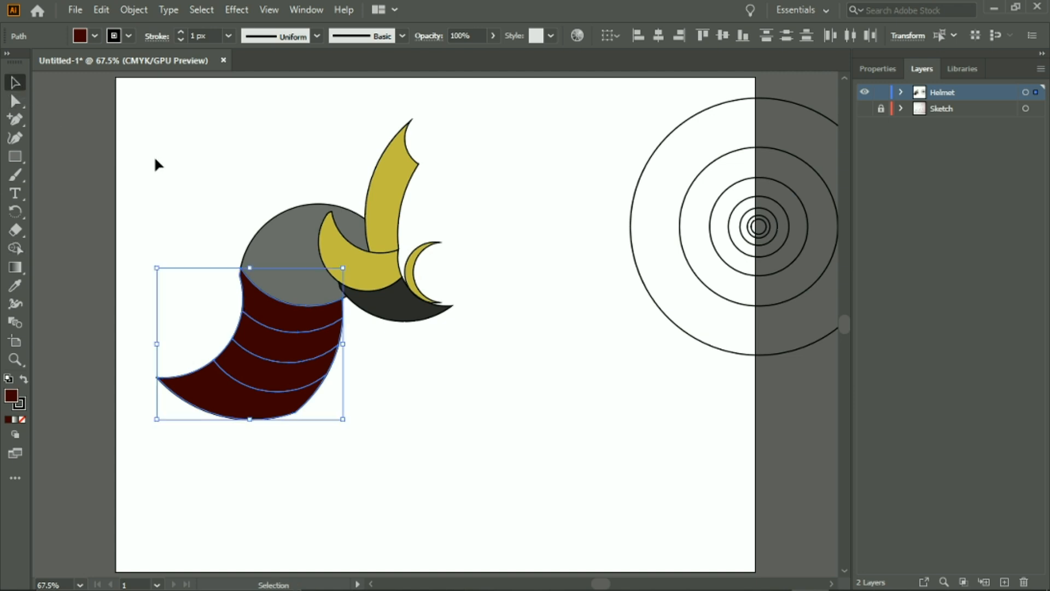
click(174, 172)
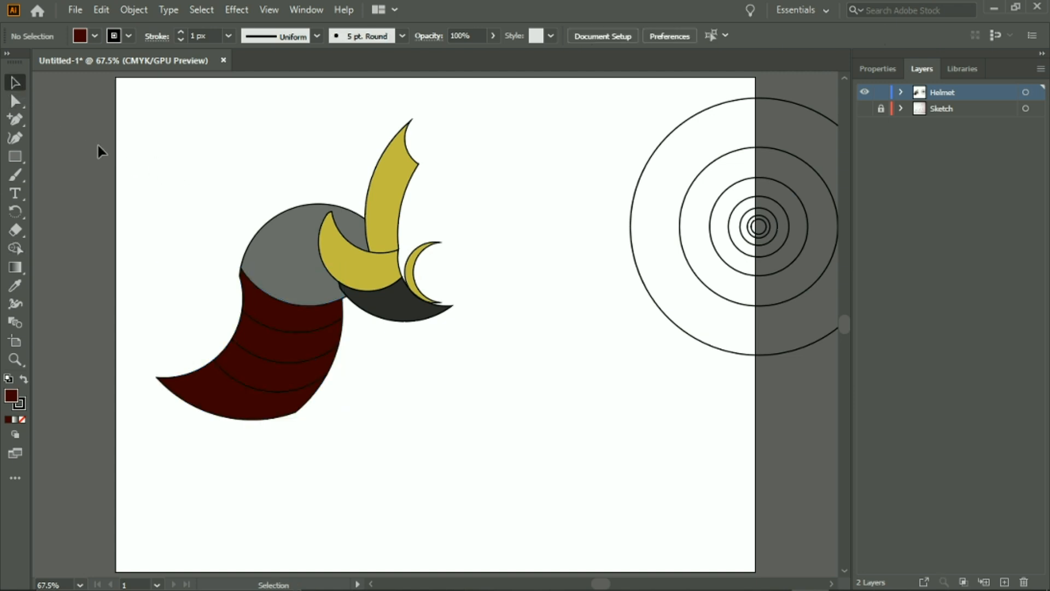
Select the whole helmet and set the stroke of all its shapes to none.
drag(97, 143, 488, 497)
click(96, 37)
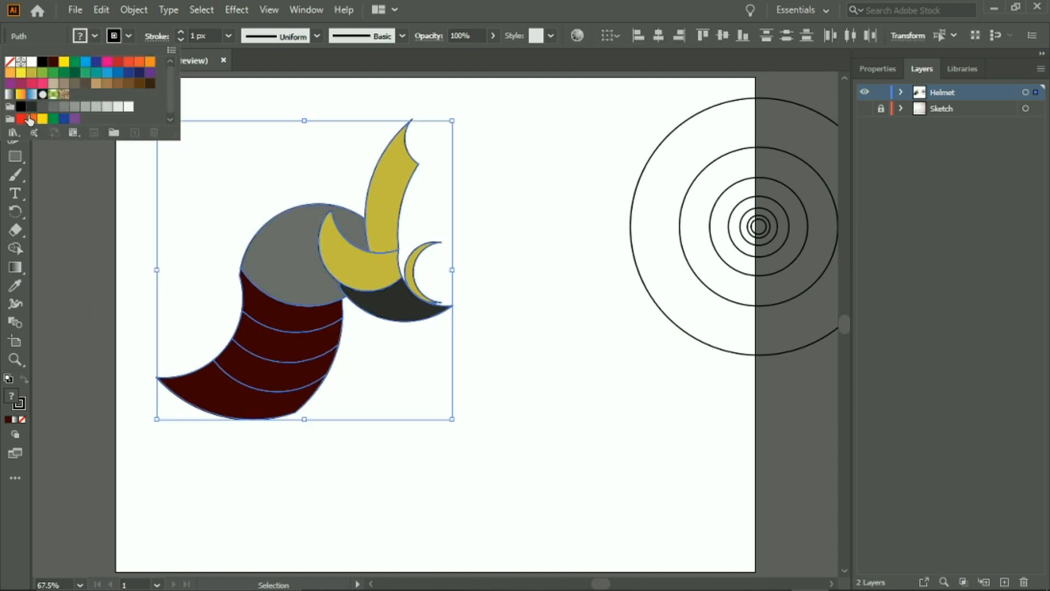
click(130, 36)
click(10, 62)
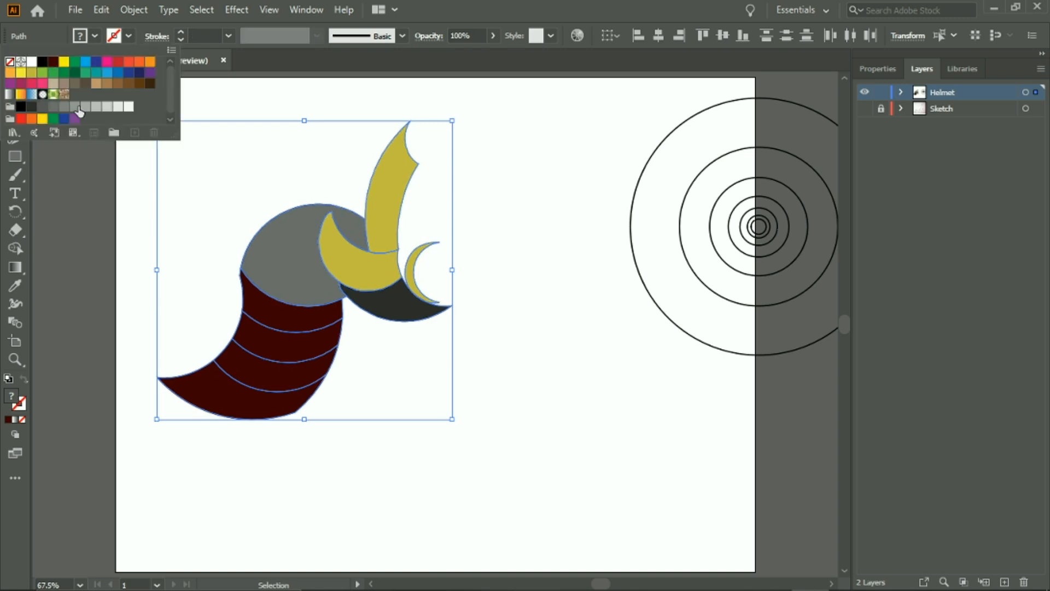
click(224, 91)
Fill all the helmet shapes with the white-to-black linear gradient swatch and deselect them.
click(94, 37)
click(9, 94)
click(511, 211)
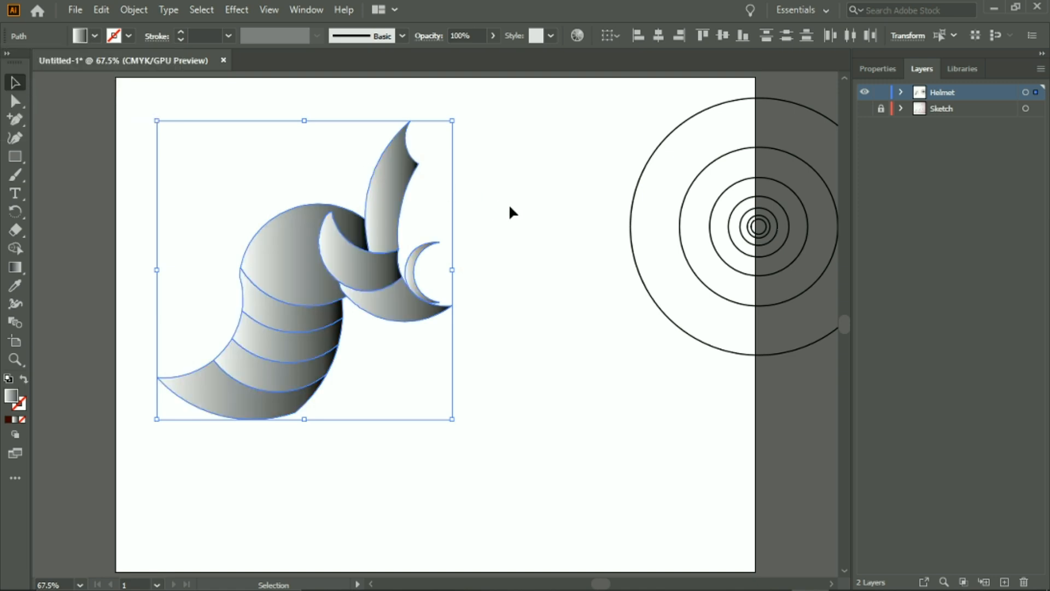
click(534, 216)
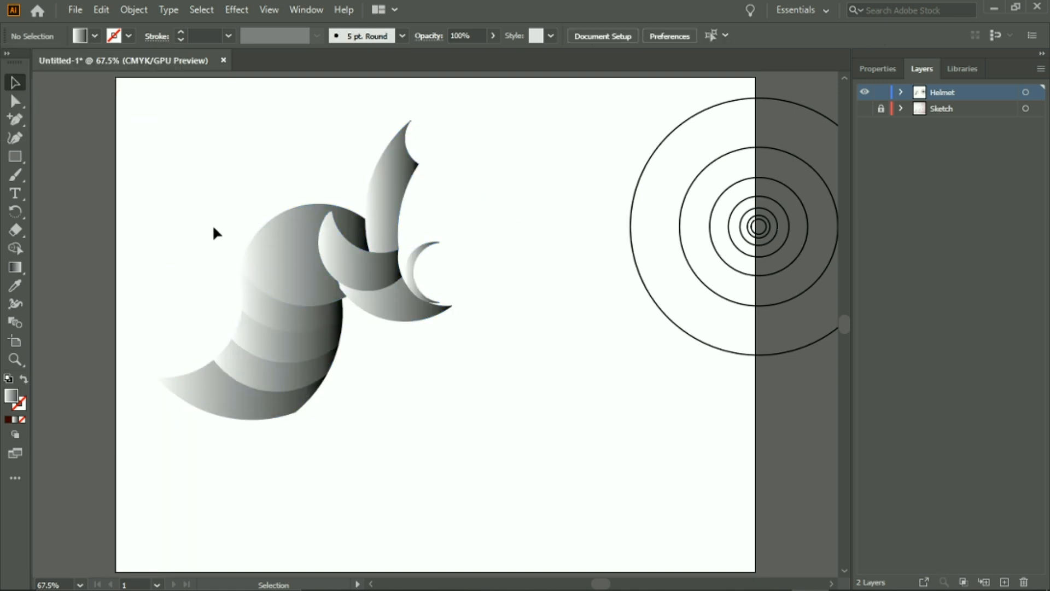
Choose the cartoon-golden-skull-japanese-samurai image from the Quick access files as a linked image to place.
scroll(501, 271, up, 1)
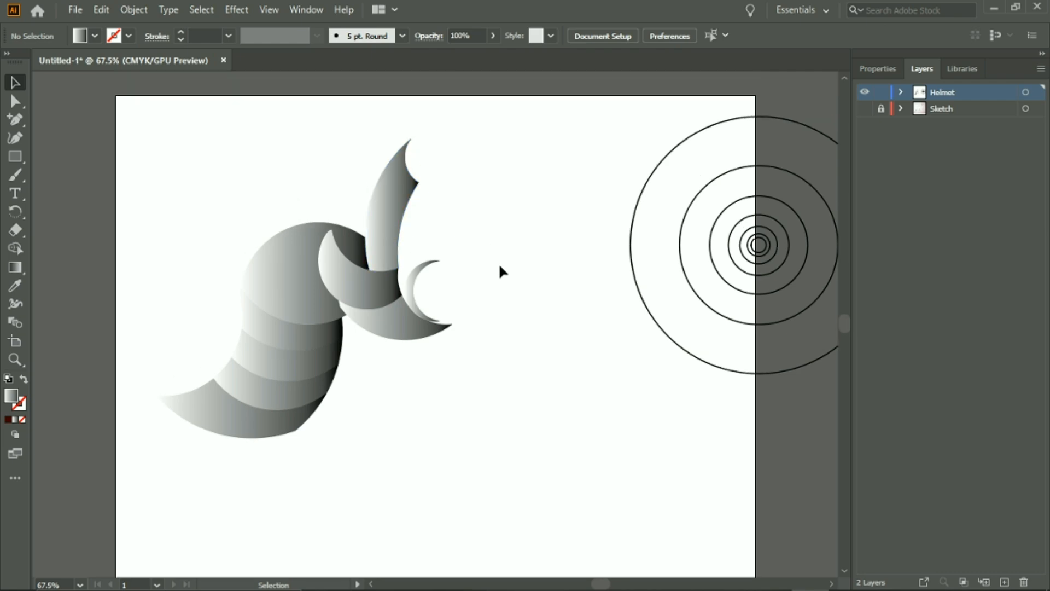
click(76, 10)
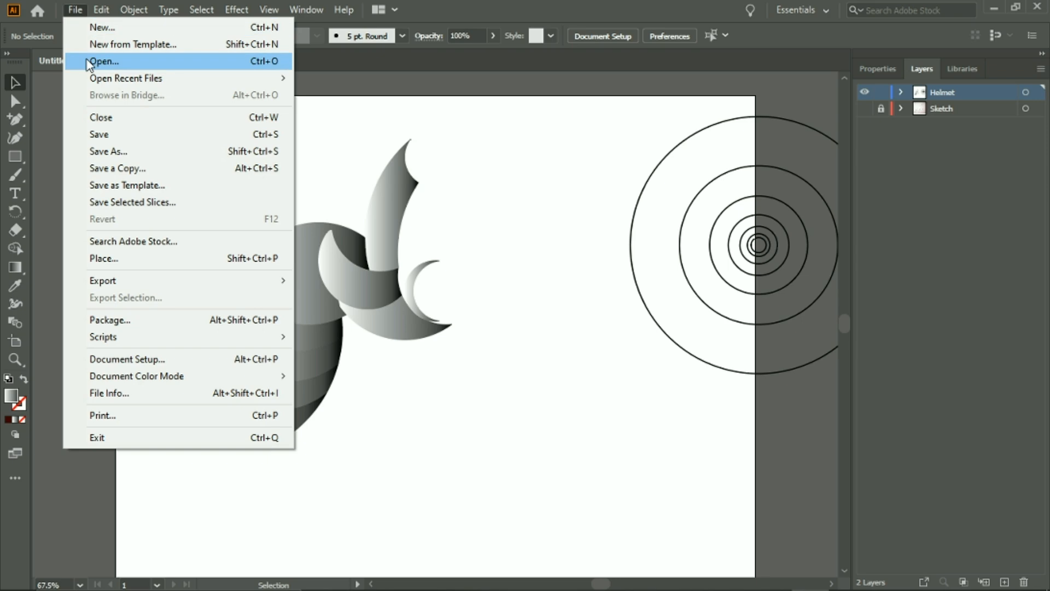
click(98, 259)
scroll(547, 213, down, 10)
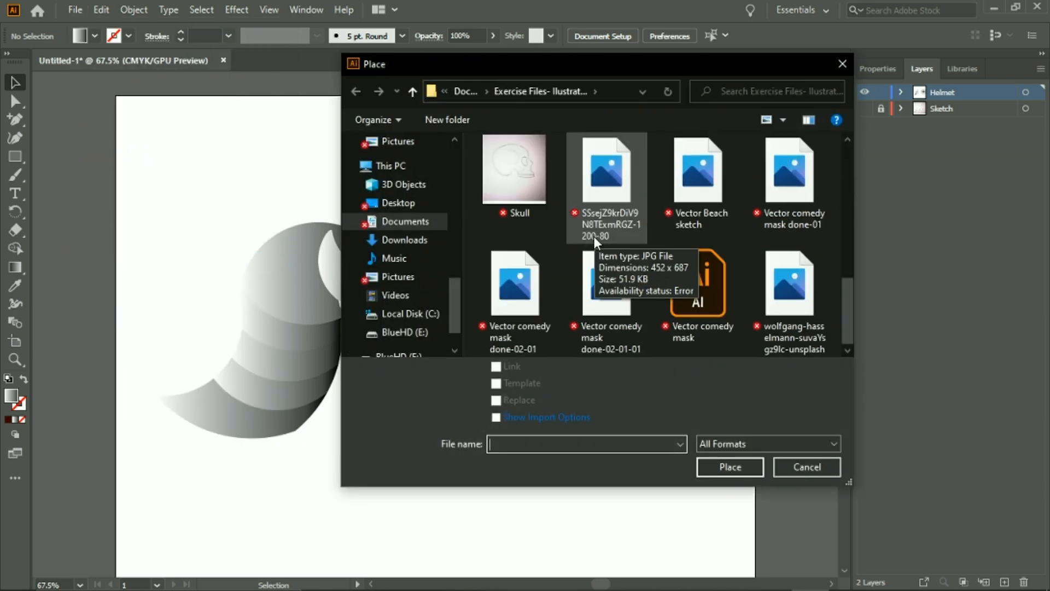
scroll(673, 285, up, 10)
scroll(388, 273, up, 7)
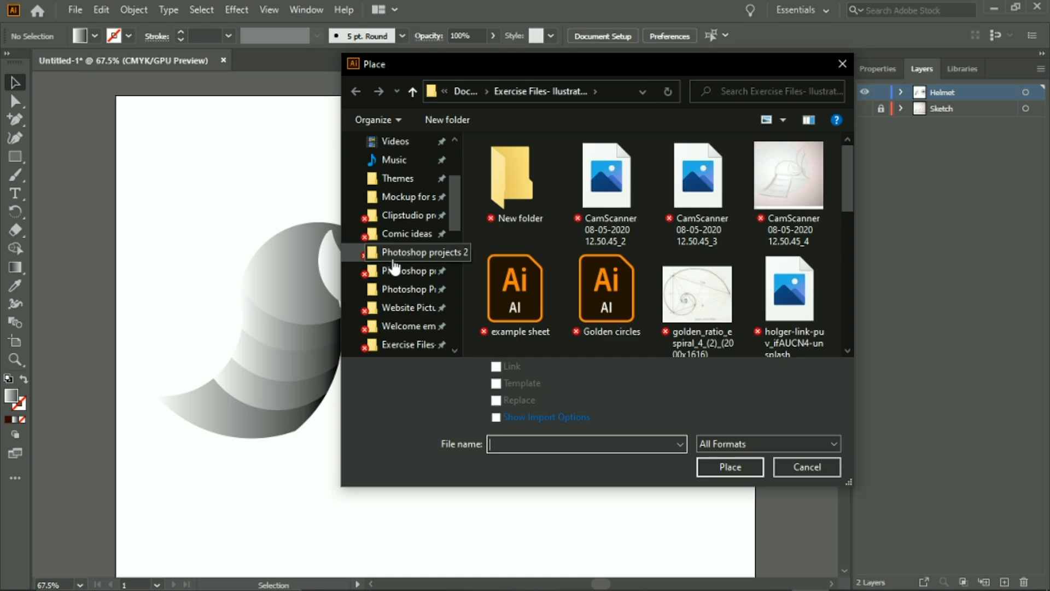
scroll(394, 262, up, 3)
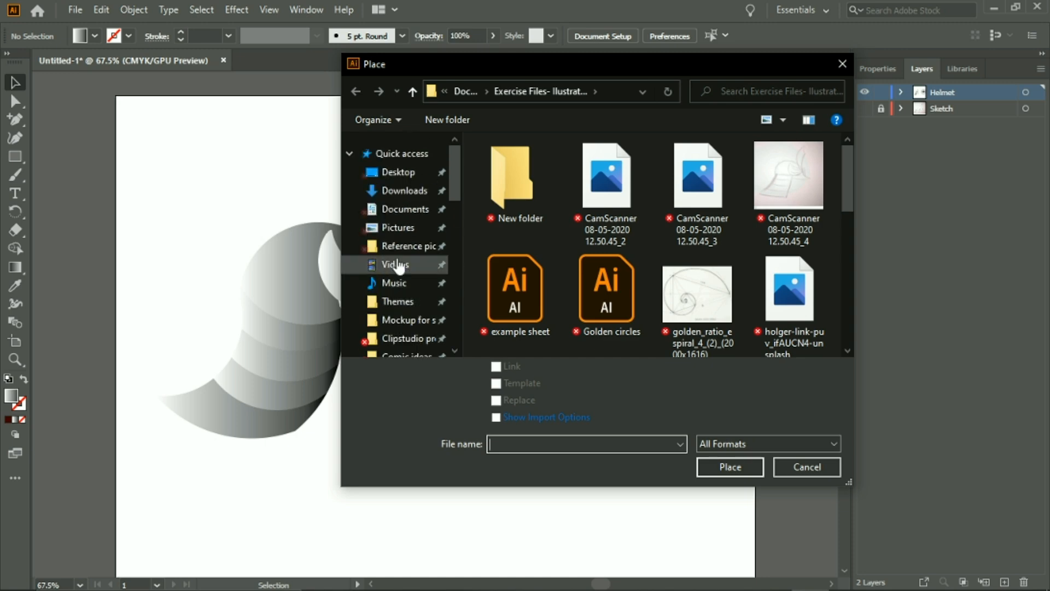
click(402, 153)
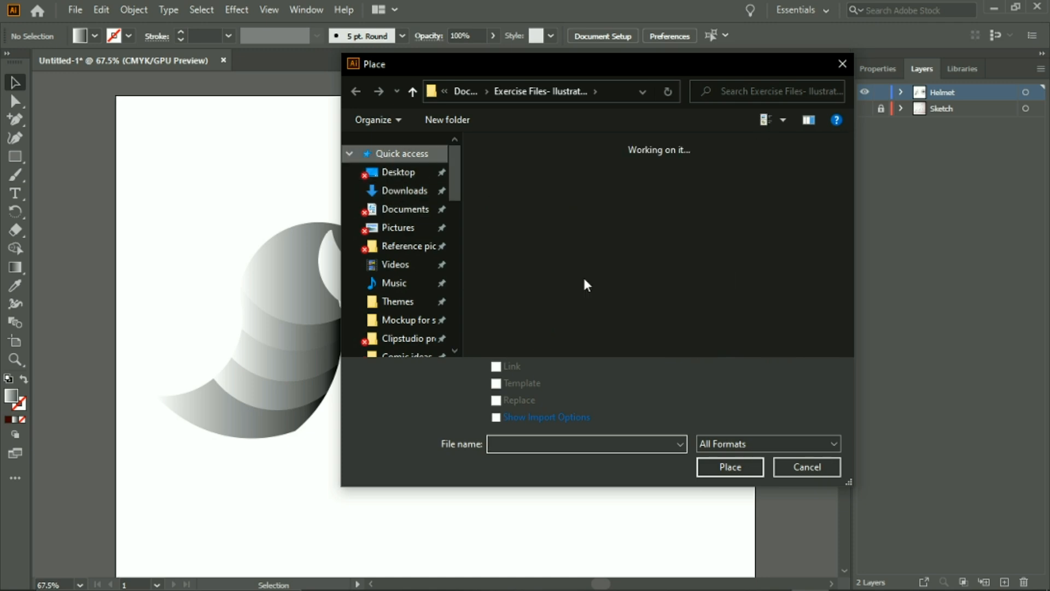
scroll(606, 261, down, 5)
click(580, 334)
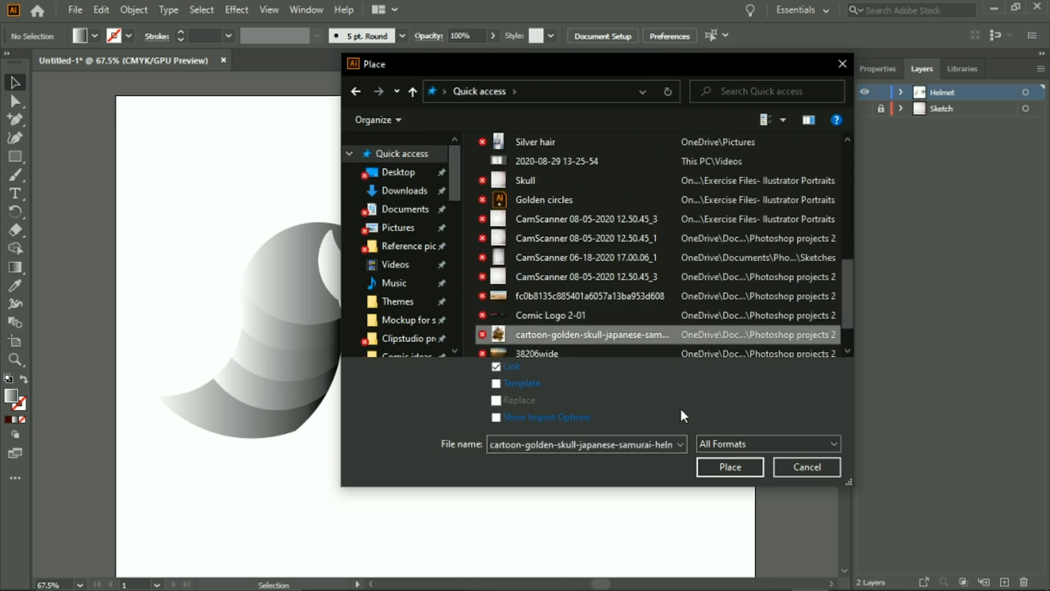
click(735, 481)
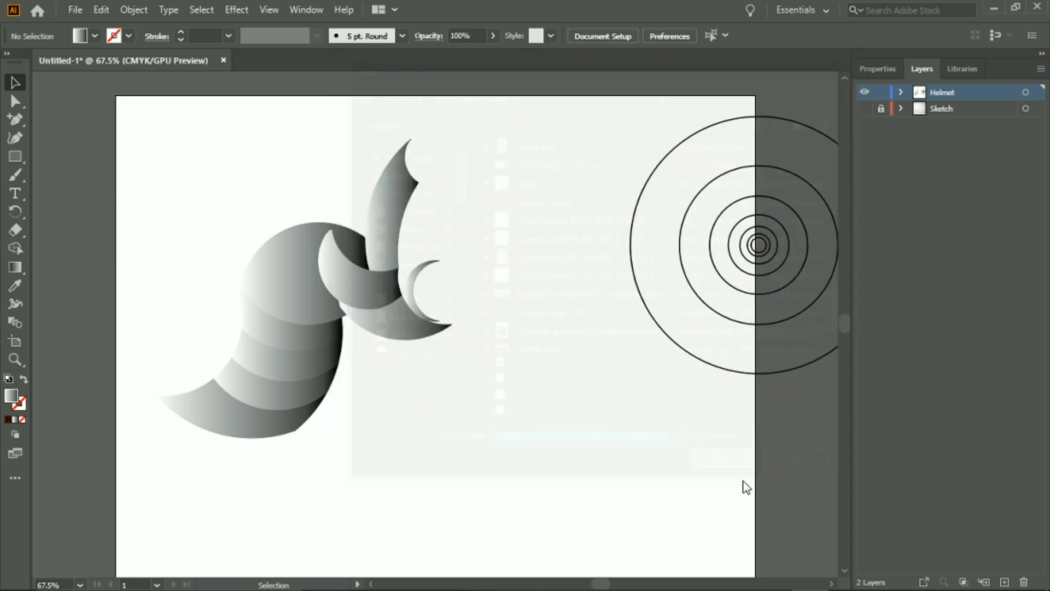
Place the samurai skull image beside the helmet drawing at roughly the helmet's height, adjust its position and deselect it.
drag(482, 183, 751, 538)
scroll(721, 389, down, 3)
drag(721, 389, 707, 427)
click(769, 404)
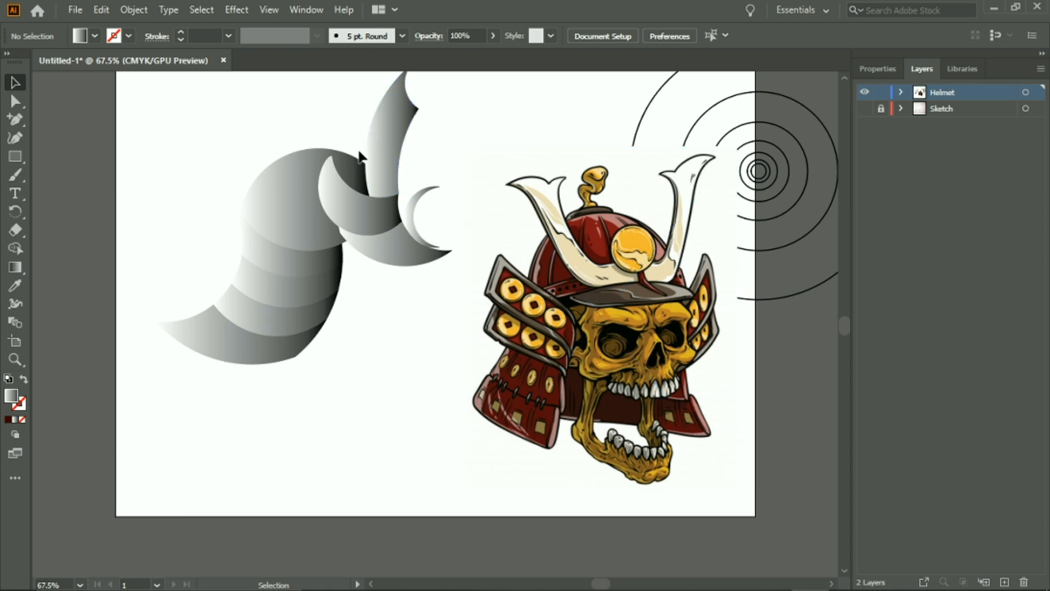
drag(111, 107, 446, 388)
scroll(304, 381, up, 3)
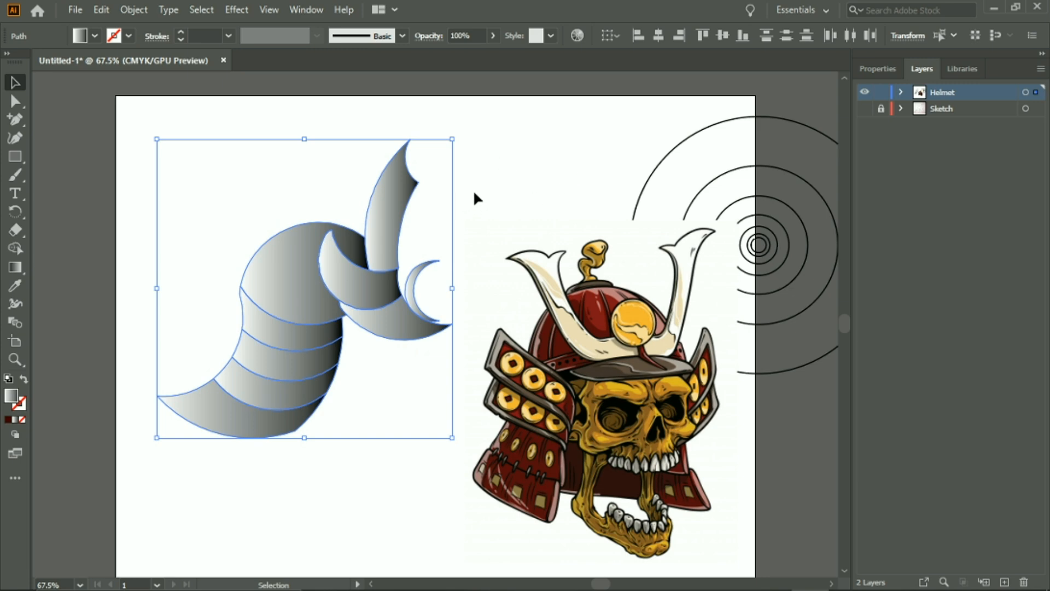
click(96, 36)
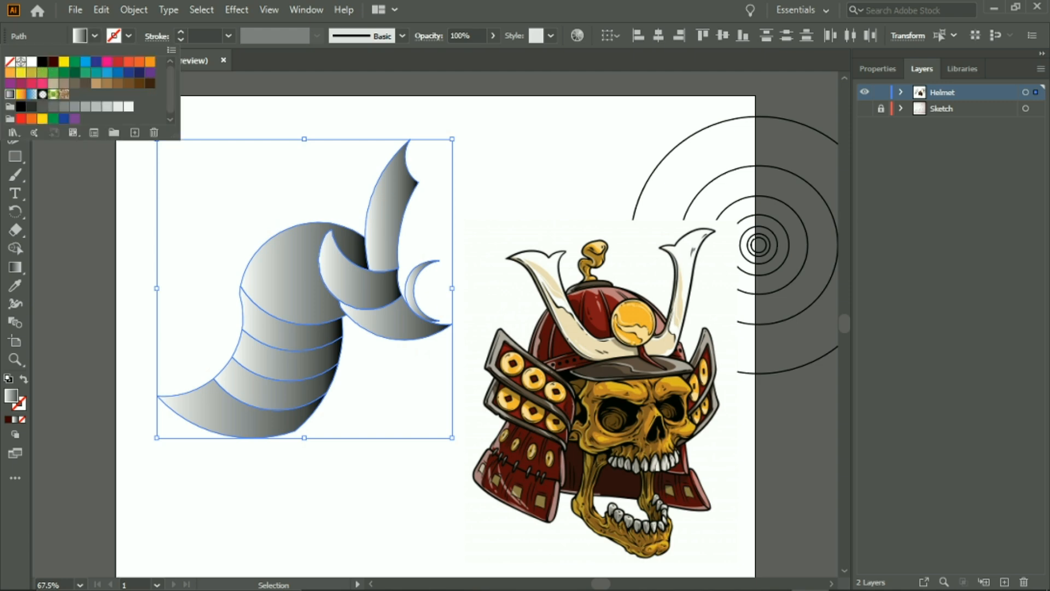
click(19, 248)
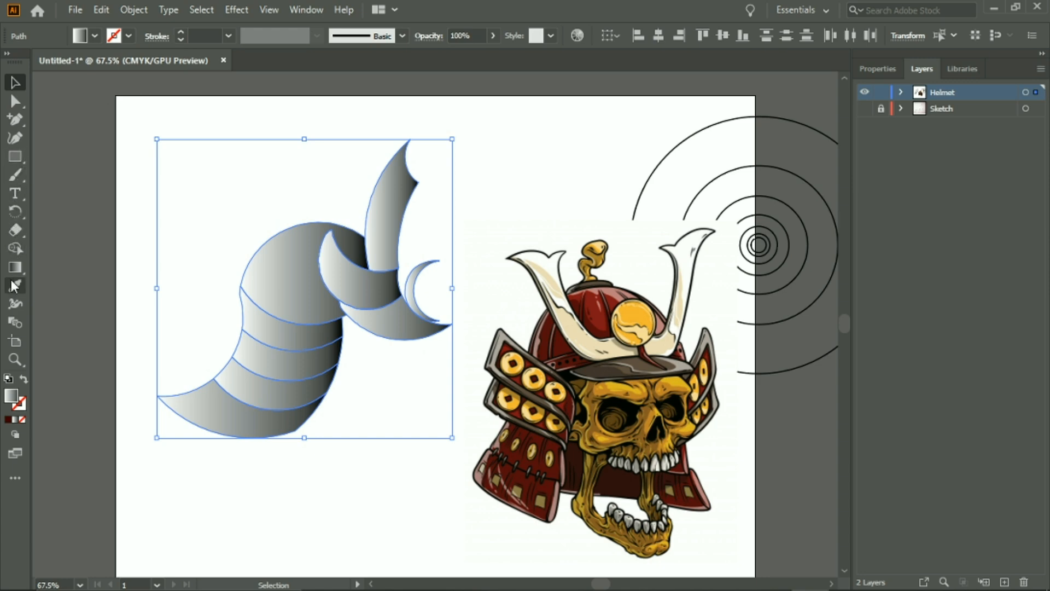
click(15, 267)
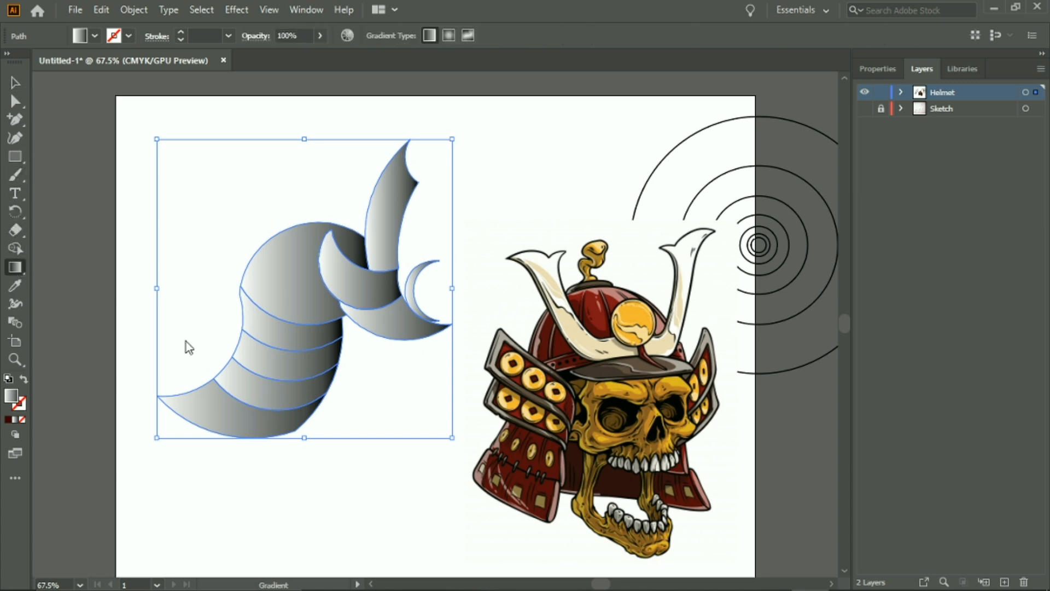
click(15, 83)
click(222, 169)
Set the starting colour stop of the helmet dome's gradient to the dark brown sampled from the samurai helmet's brim.
click(300, 269)
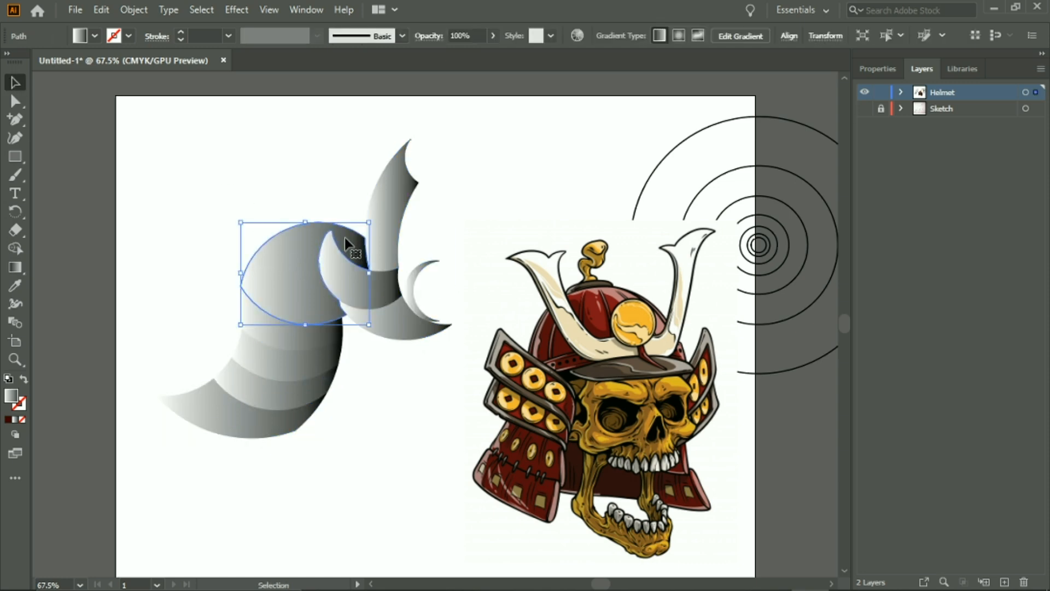
click(15, 267)
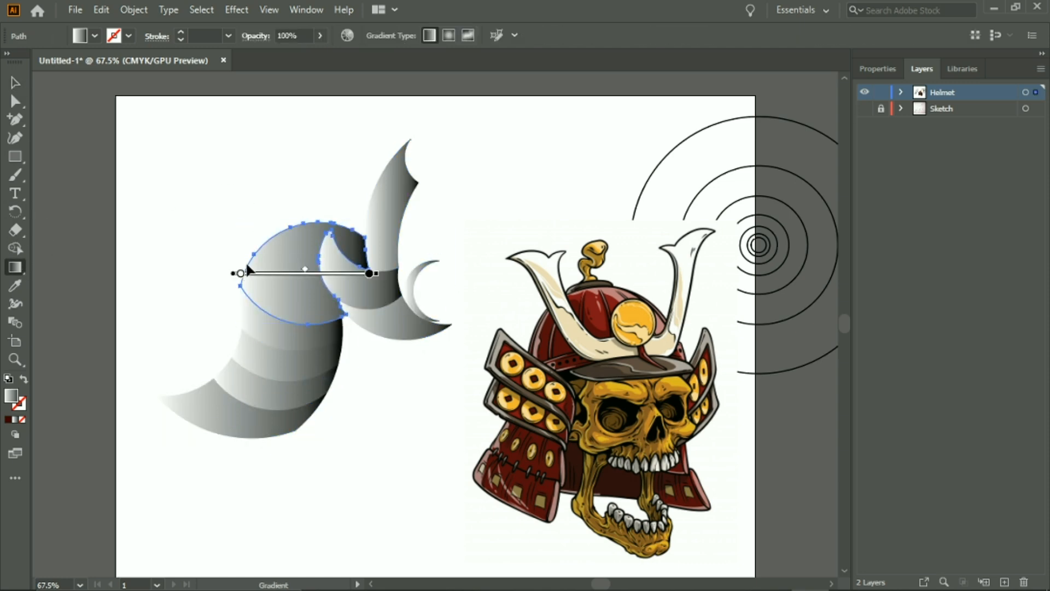
double_click(241, 274)
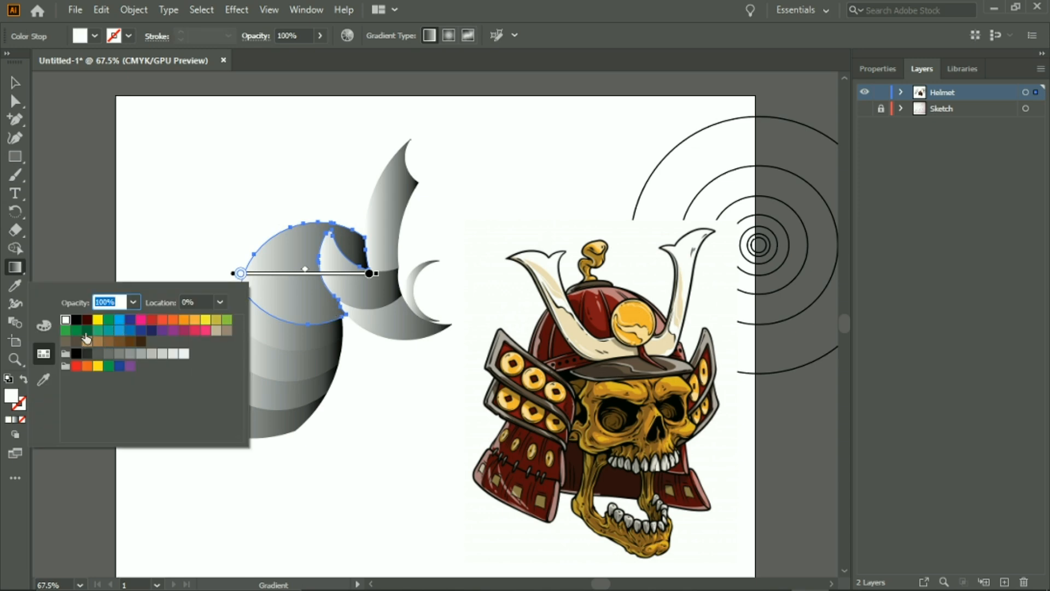
click(50, 380)
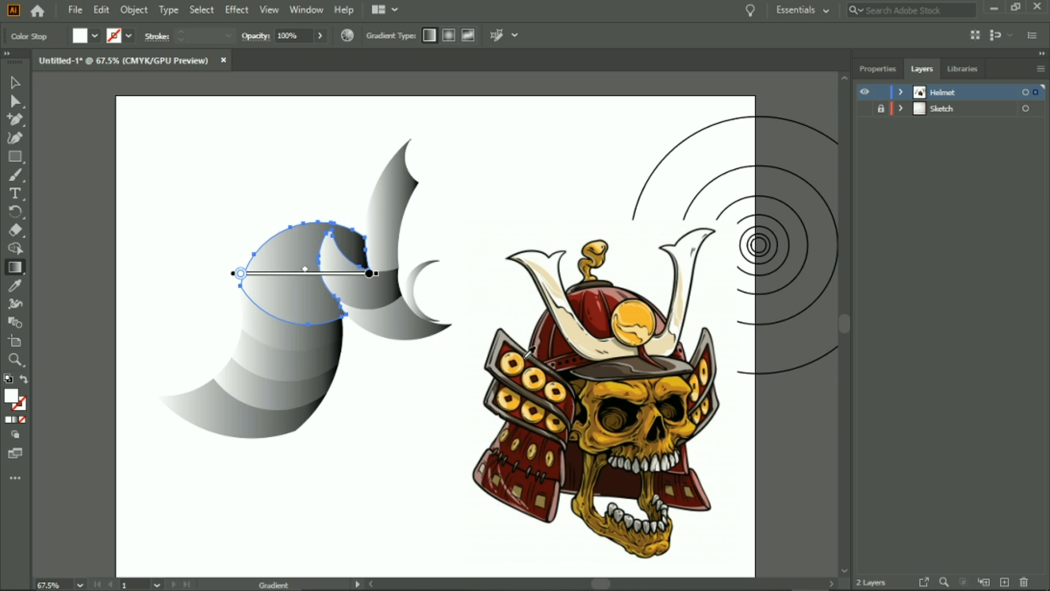
click(606, 367)
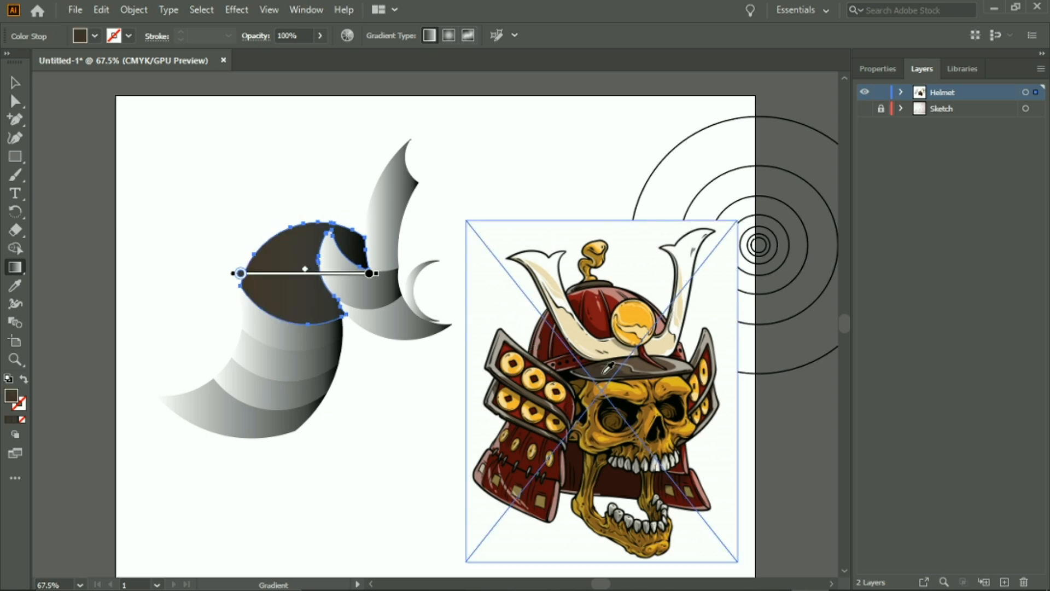
Set the end colour stop of the dome's gradient to the light grey sampled from the samurai helmet's brim, and deselect the dome.
double_click(370, 275)
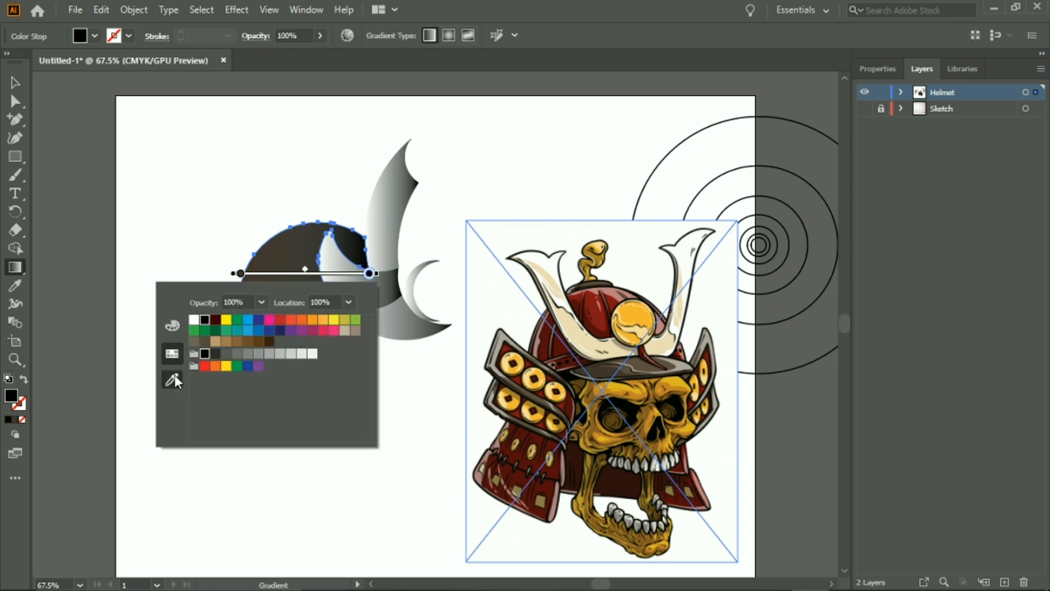
click(175, 375)
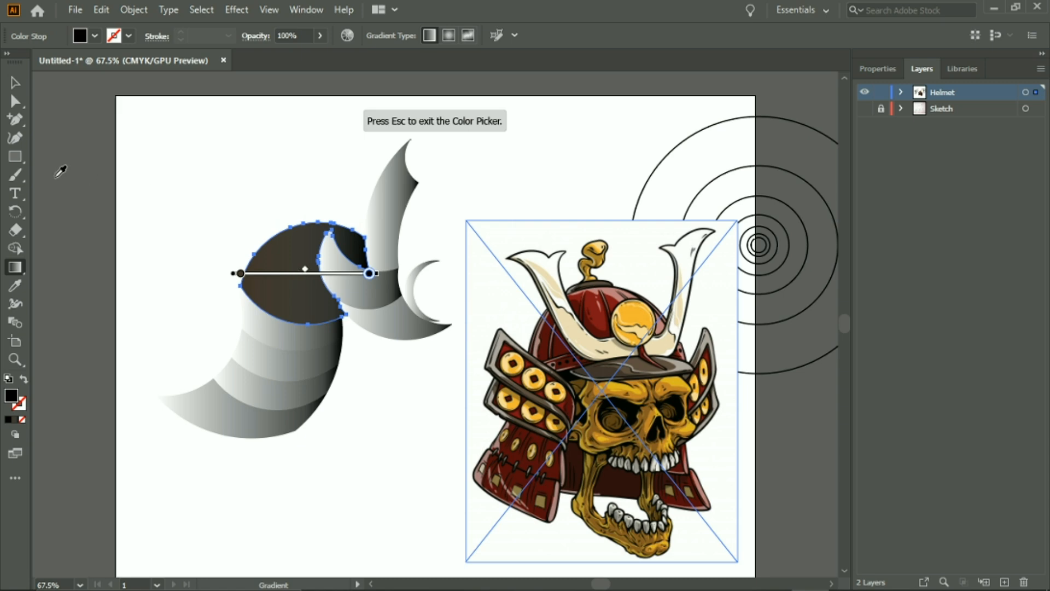
click(685, 361)
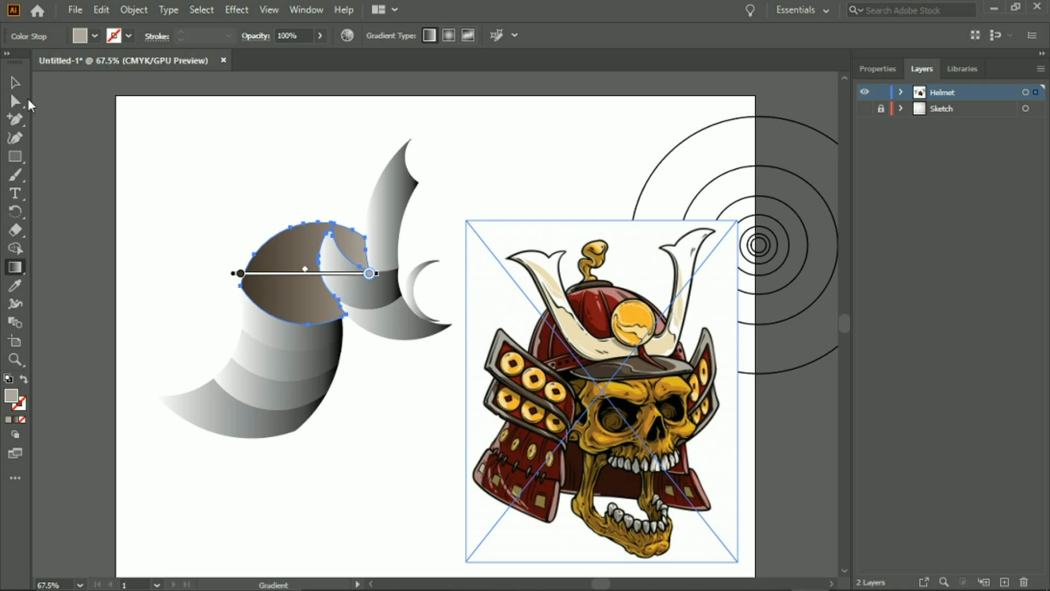
click(215, 132)
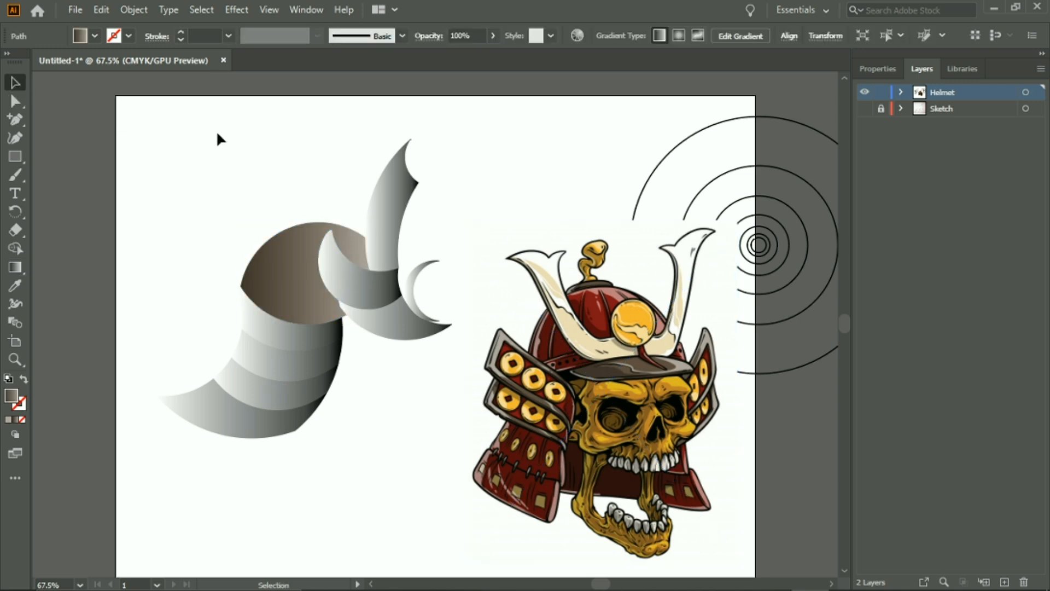
Try to fill the helmet's horn with the solid orange sampled from the disc on the samurai helmet.
click(377, 208)
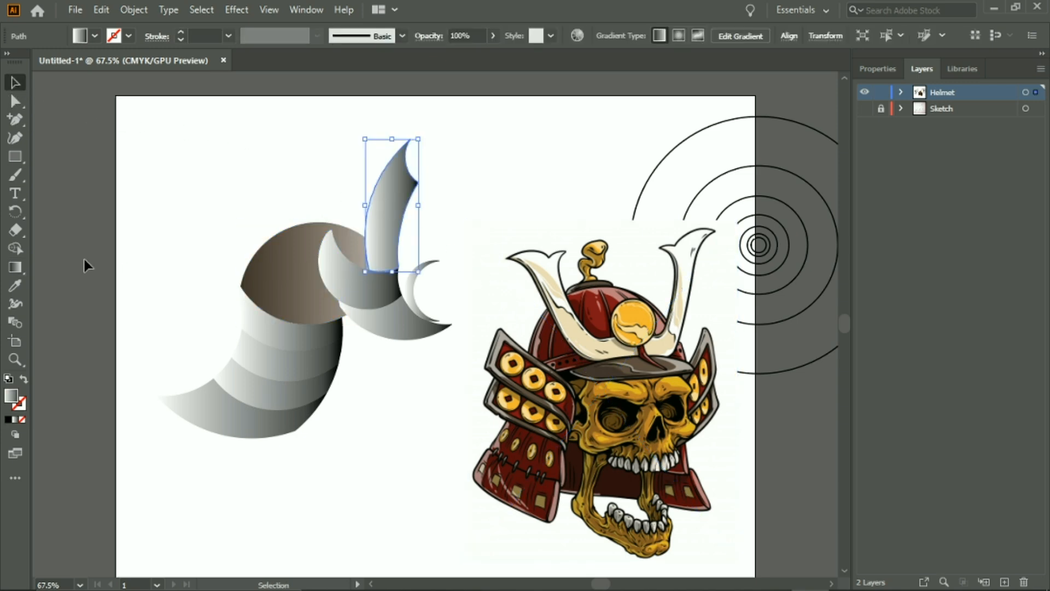
click(15, 285)
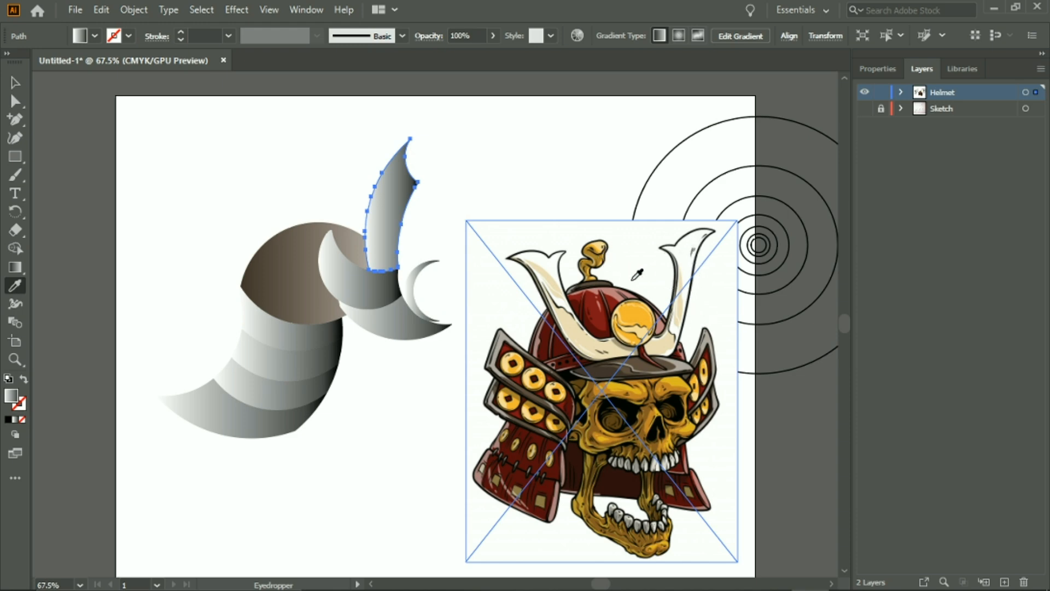
click(648, 310)
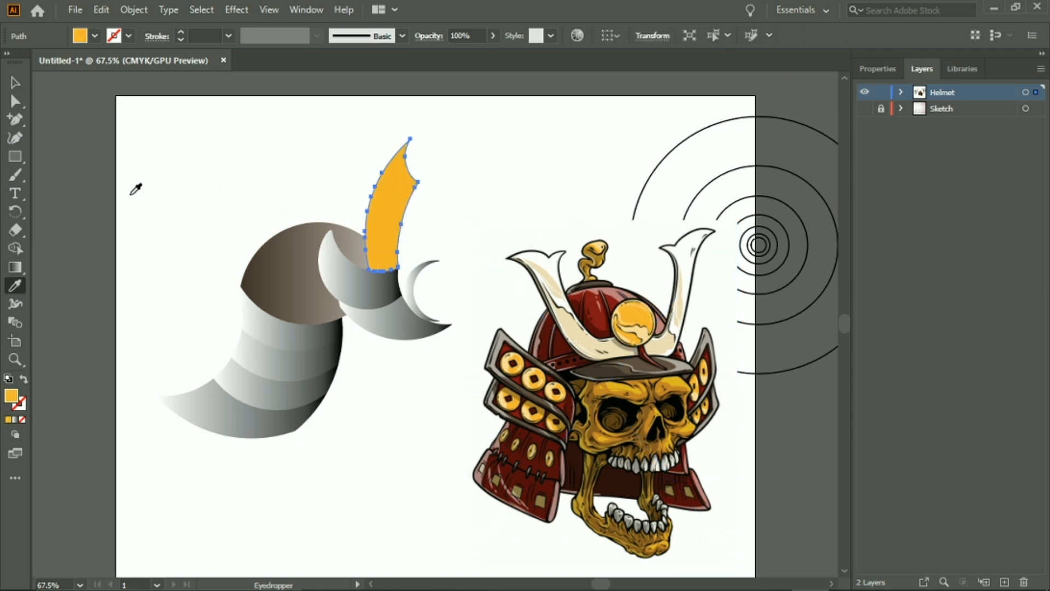
Set the end colour stop of the horn's linear gradient to an orange sampled from the samurai helmet's disc.
click(15, 267)
click(427, 221)
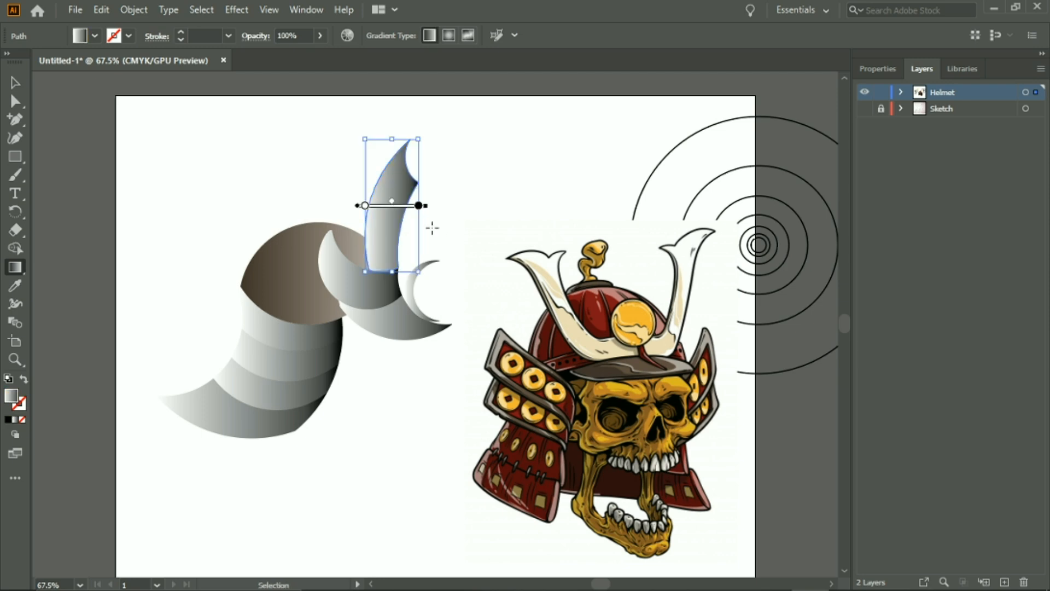
double_click(418, 206)
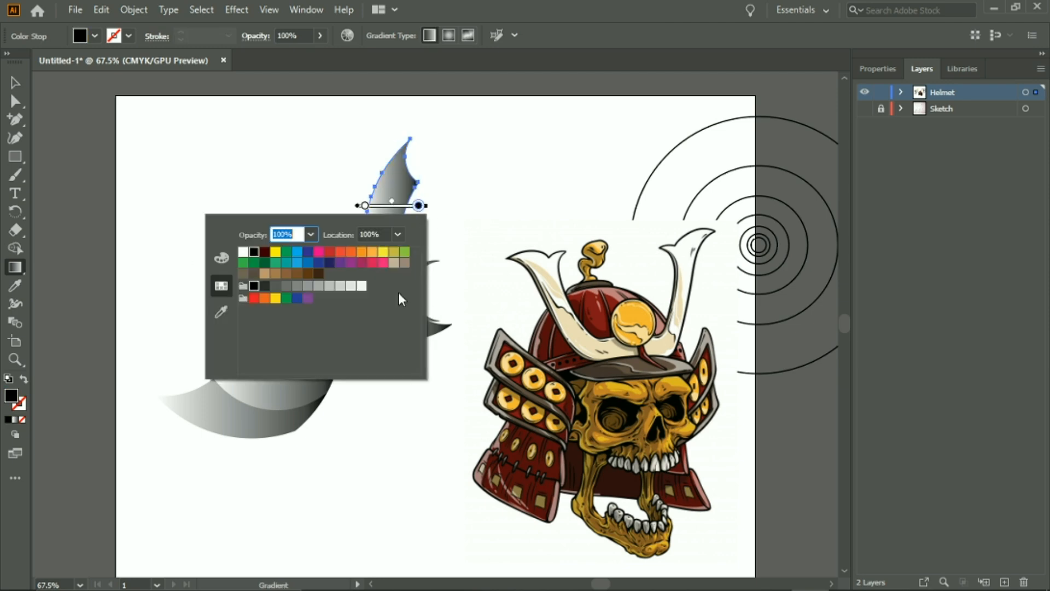
click(222, 313)
click(650, 308)
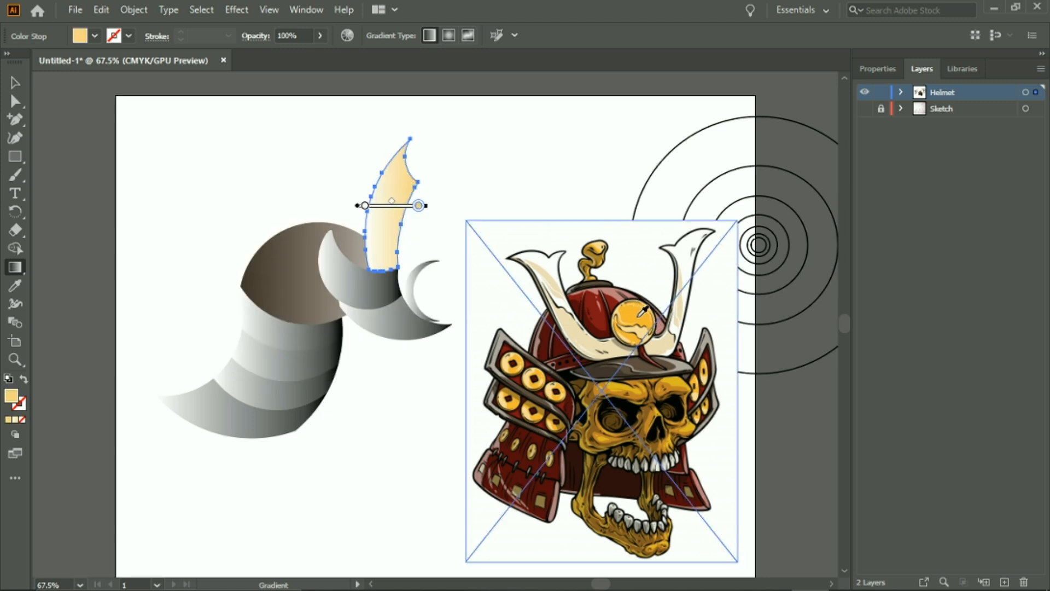
click(643, 312)
Set the starting colour stop of the horn's gradient to the light orange sampled from the samurai helmet's disc.
double_click(365, 205)
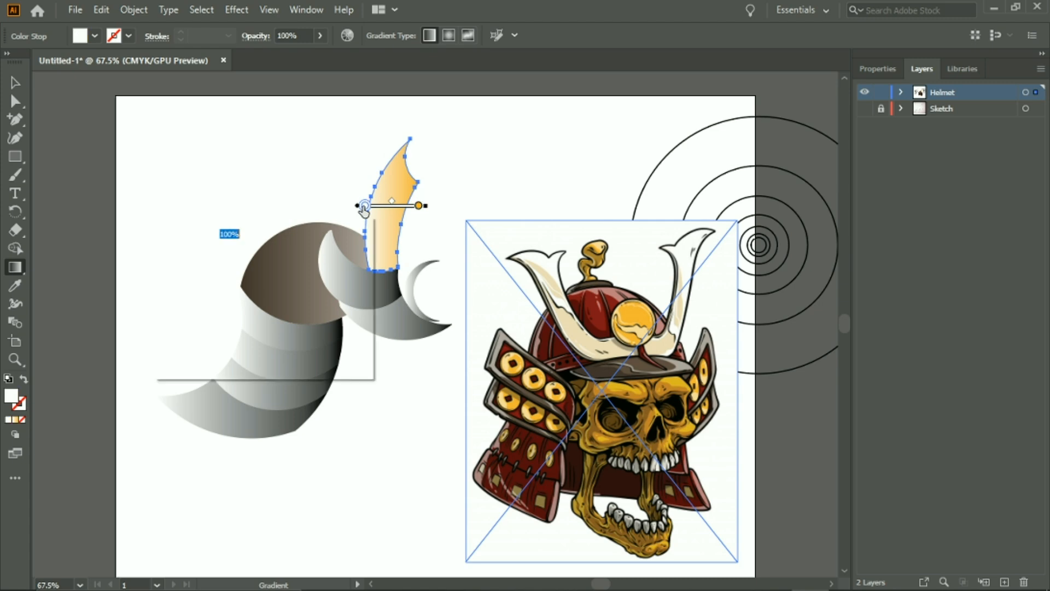
click(166, 316)
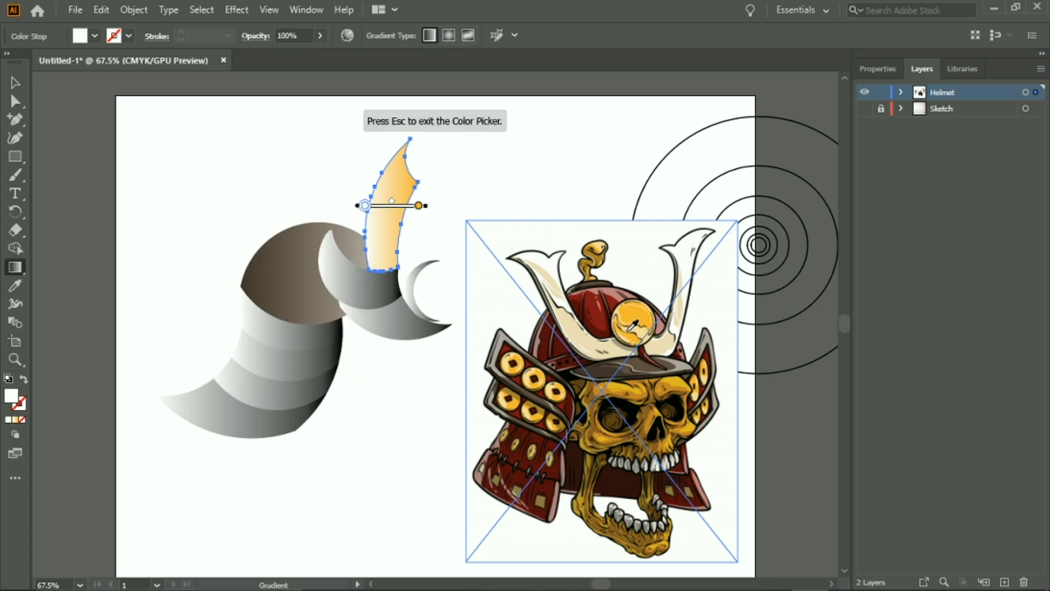
click(625, 321)
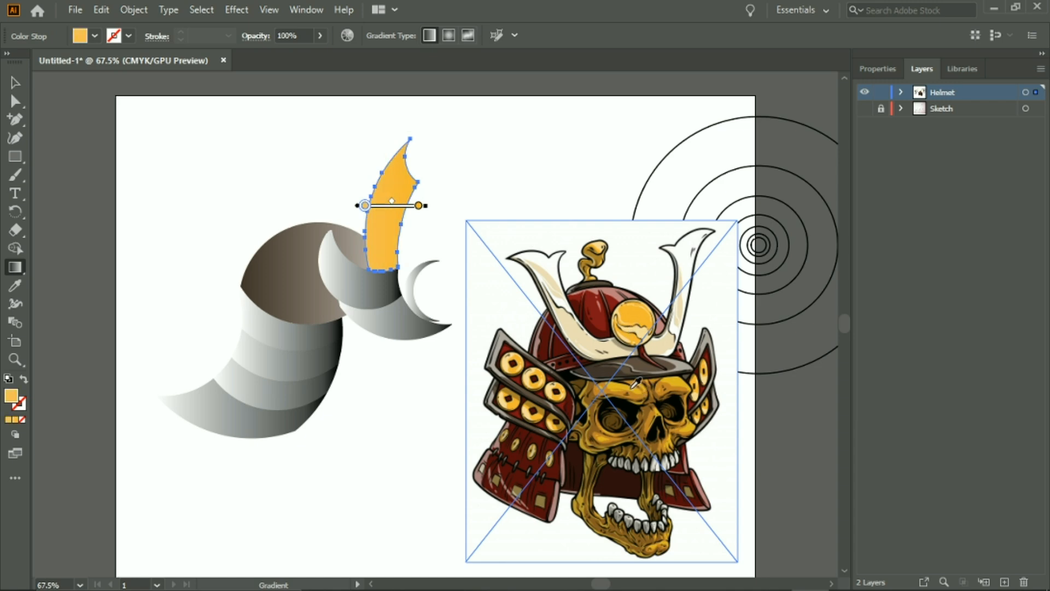
Recolour the end stop of the horn's gradient with the golden yellow sampled from the skull's forehead.
double_click(418, 206)
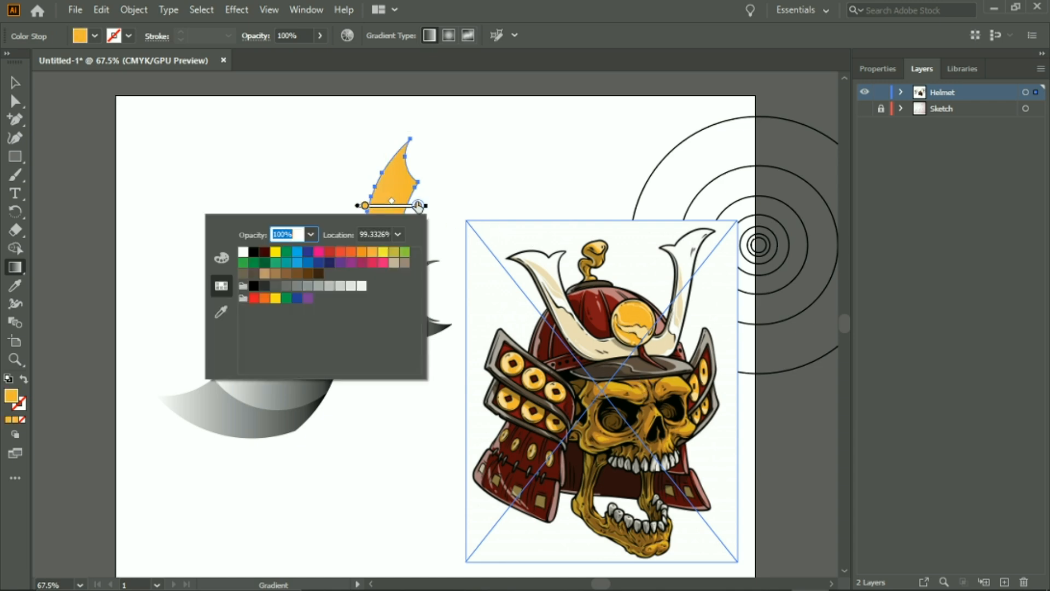
click(215, 307)
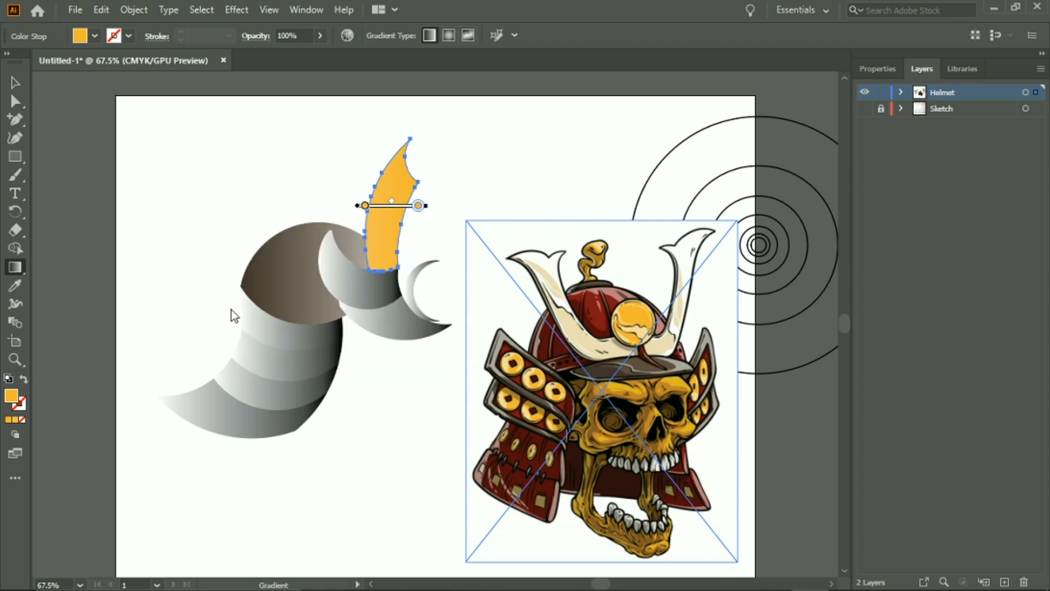
click(664, 387)
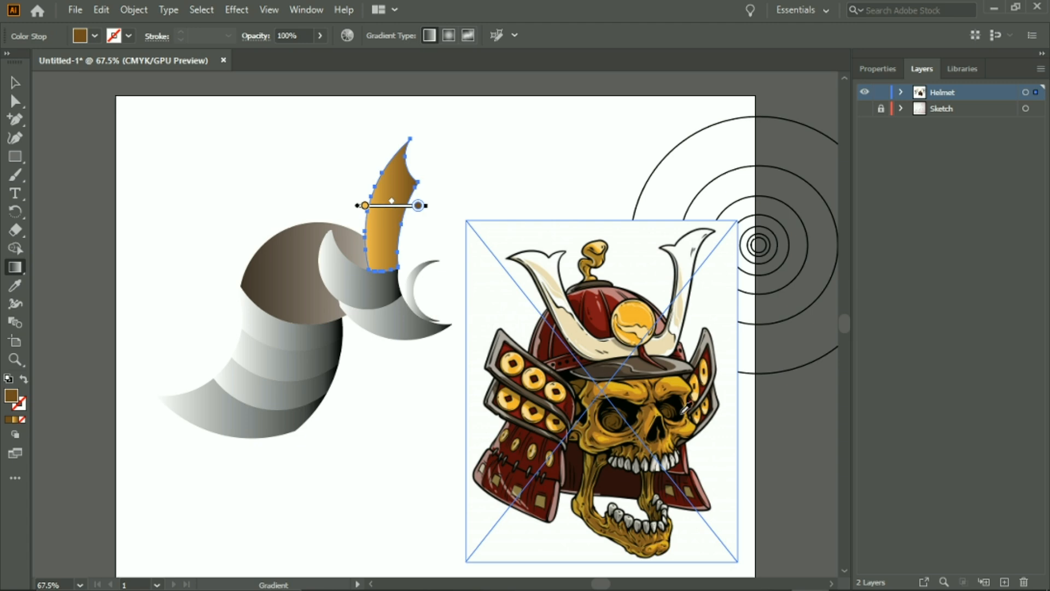
click(683, 379)
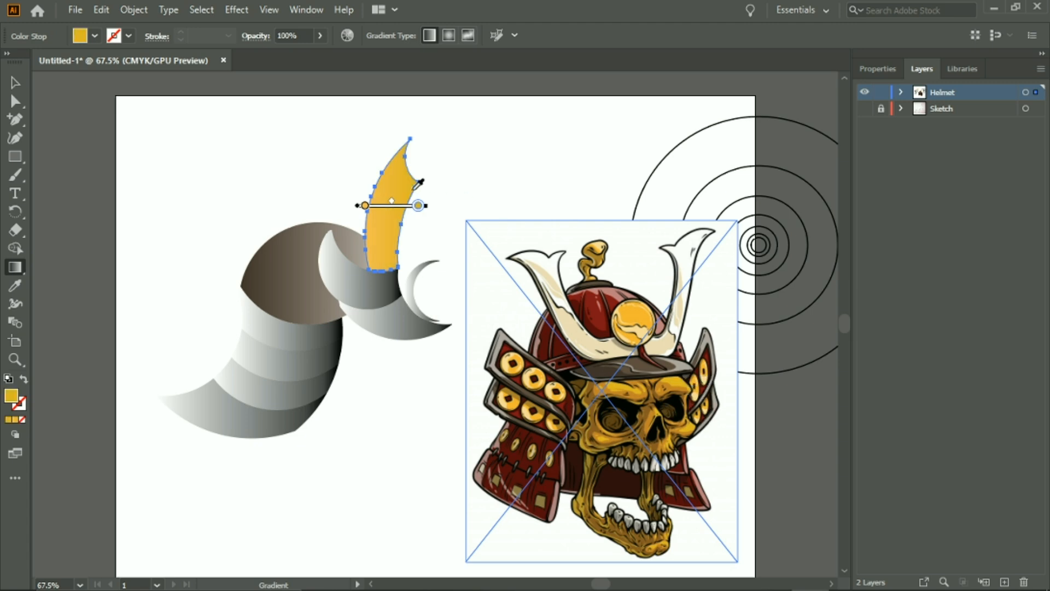
Recolour the starting stop of the horn's gradient with a darker orange sampled from the skull's brow.
double_click(364, 206)
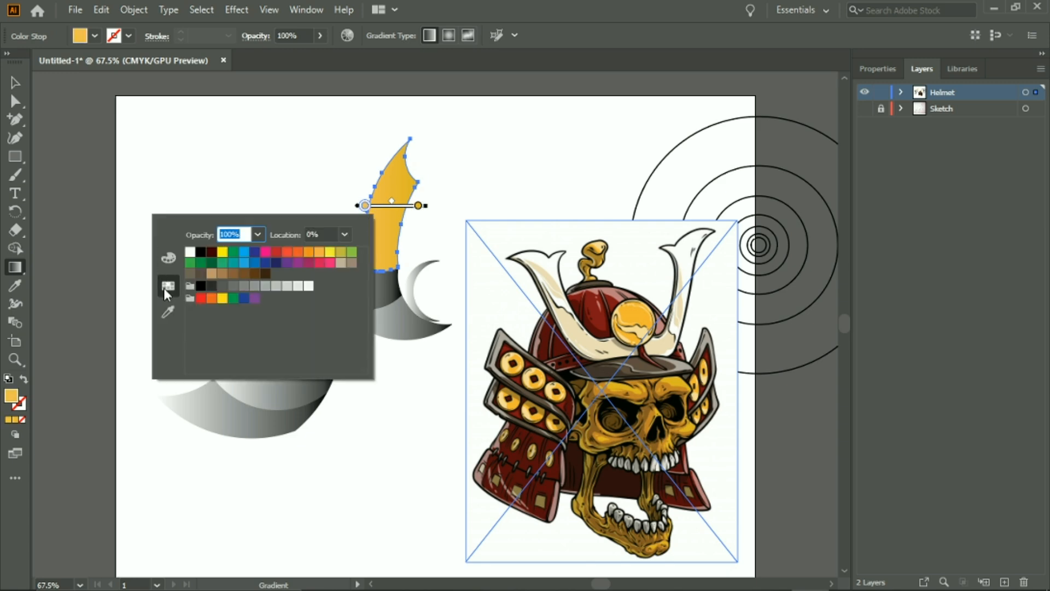
click(170, 312)
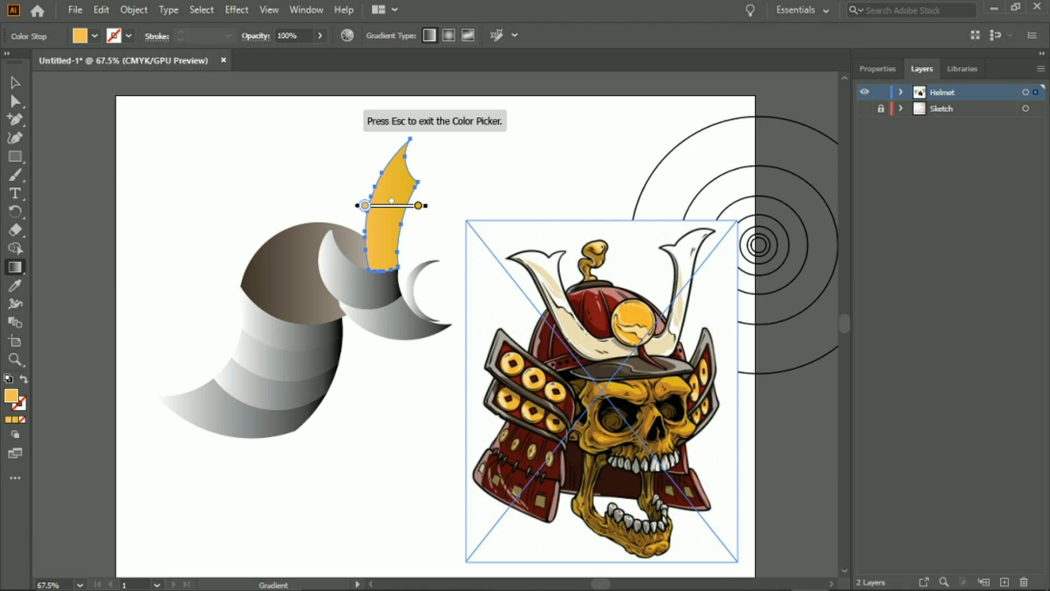
click(602, 386)
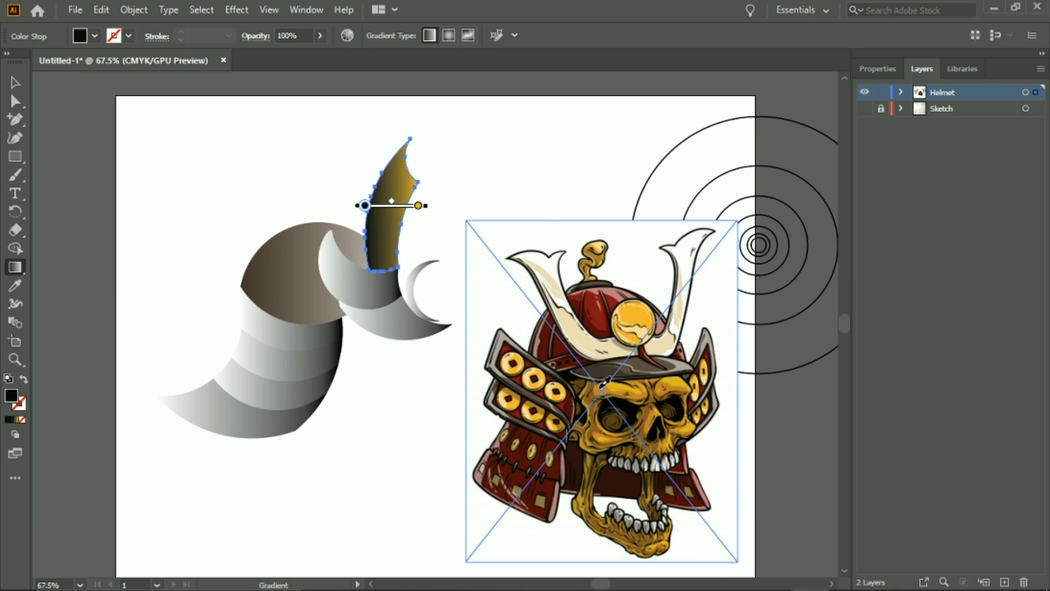
click(604, 383)
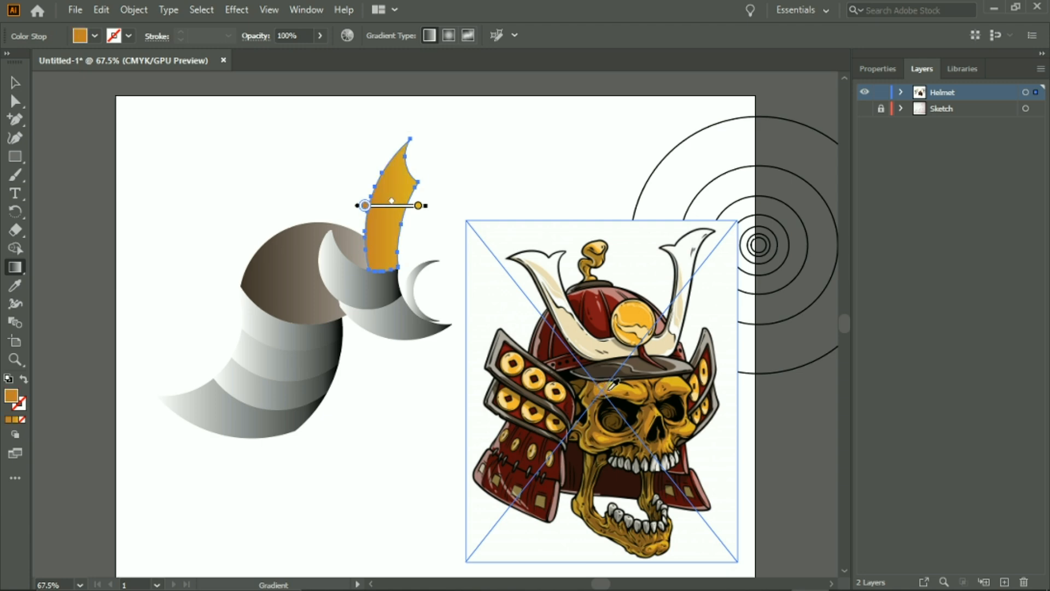
double_click(365, 207)
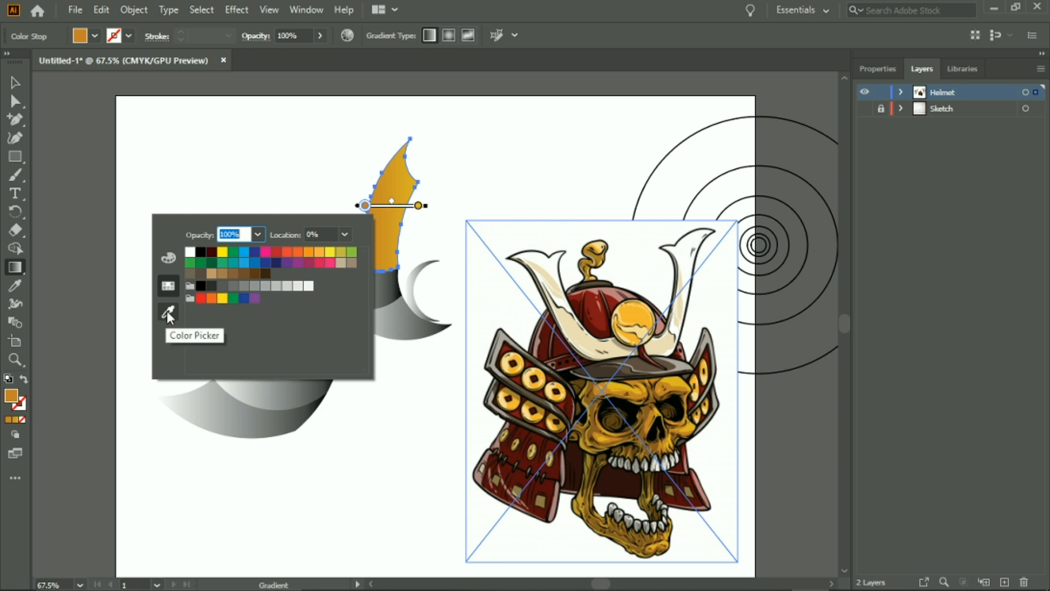
click(389, 207)
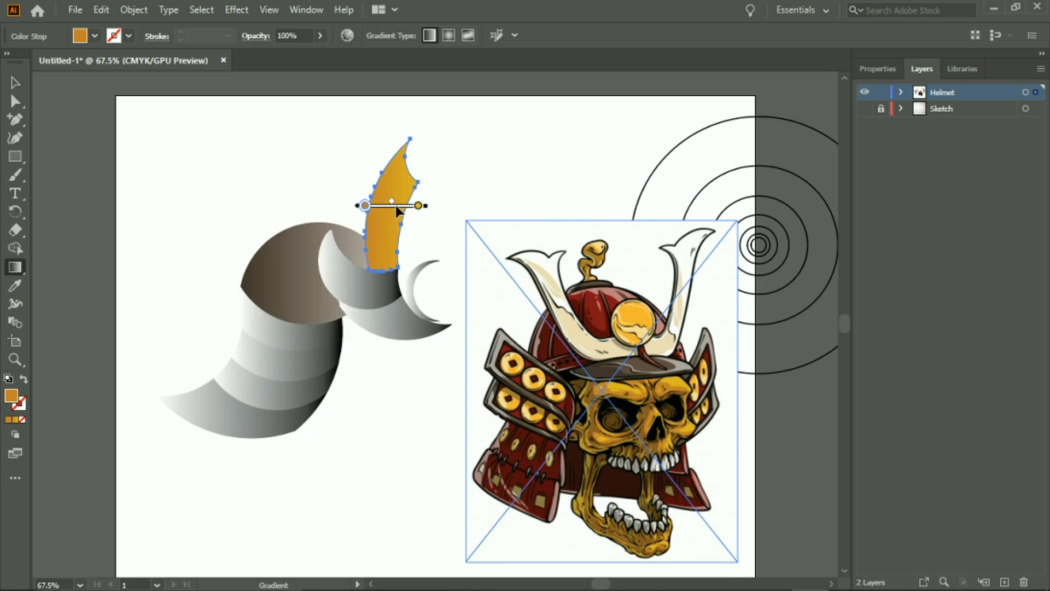
Add a middle colour stop to the horn's gradient, sample a golden yellow for it from the samurai image, and rearrange the stops.
click(395, 213)
double_click(393, 208)
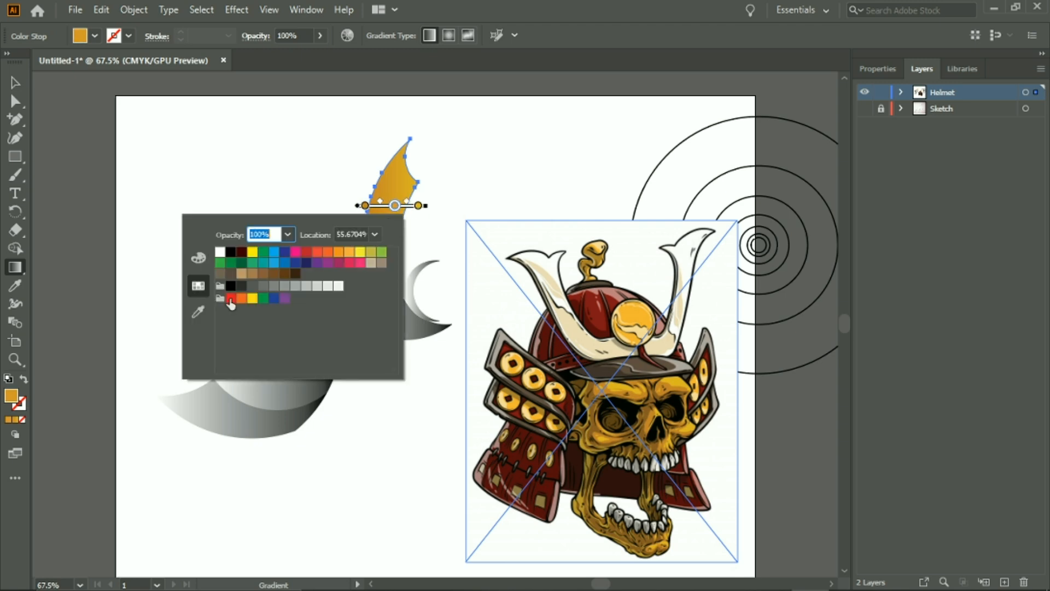
click(200, 315)
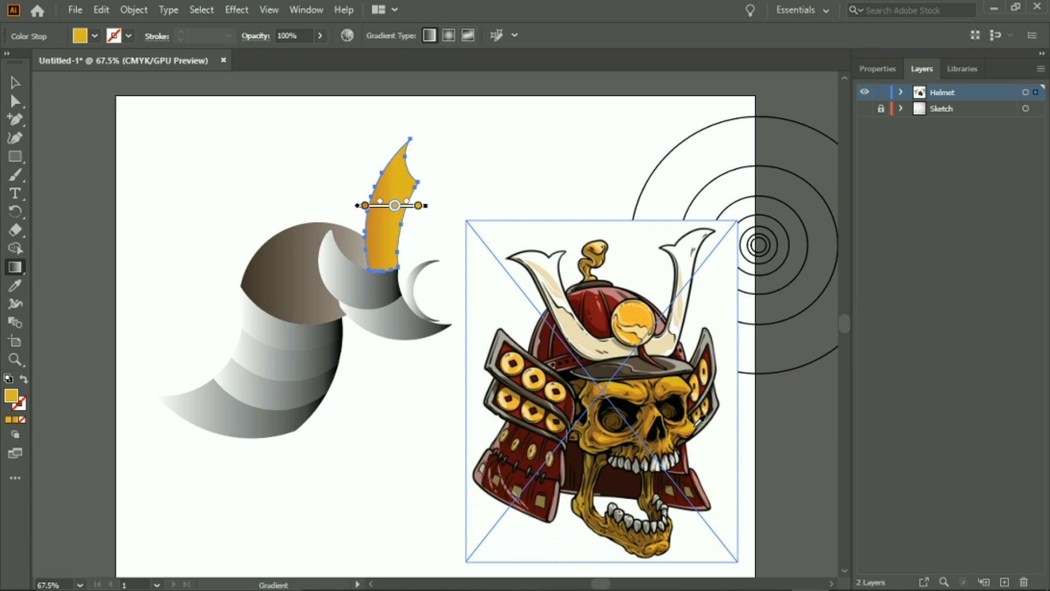
drag(418, 206, 405, 221)
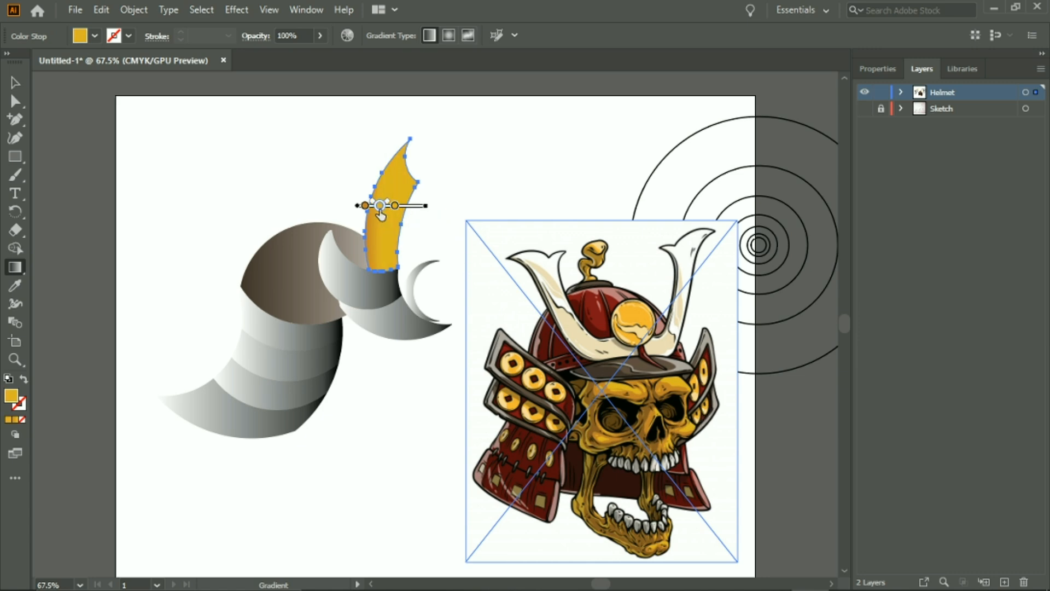
Recolour and respace the outer stops of the horn's gradient, tilt the gradient slightly downward to the right, and deselect the horn.
click(413, 207)
double_click(414, 206)
click(215, 308)
drag(413, 205, 403, 205)
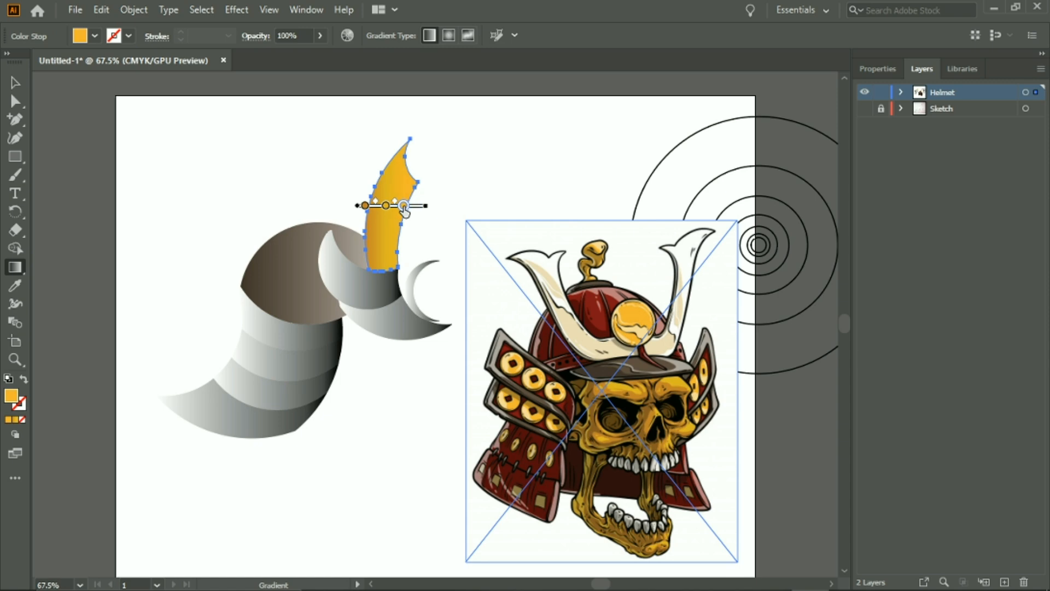
click(386, 206)
mouse_move(429, 208)
mouse_down()
mouse_move(432, 233)
mouse_move(372, 205)
mouse_move(409, 213)
mouse_move(394, 210)
mouse_up()
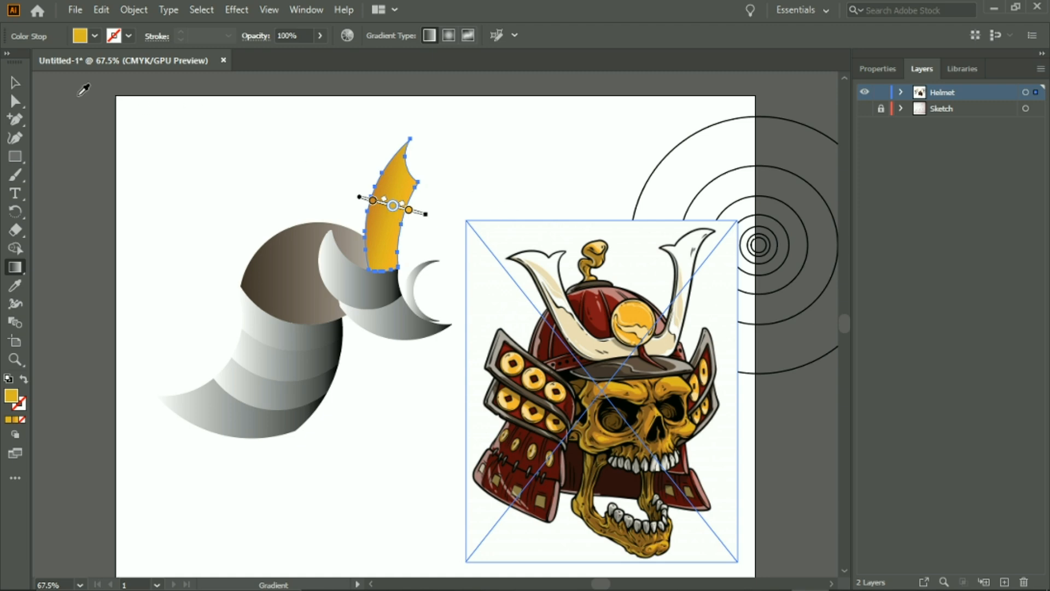
click(15, 85)
click(276, 160)
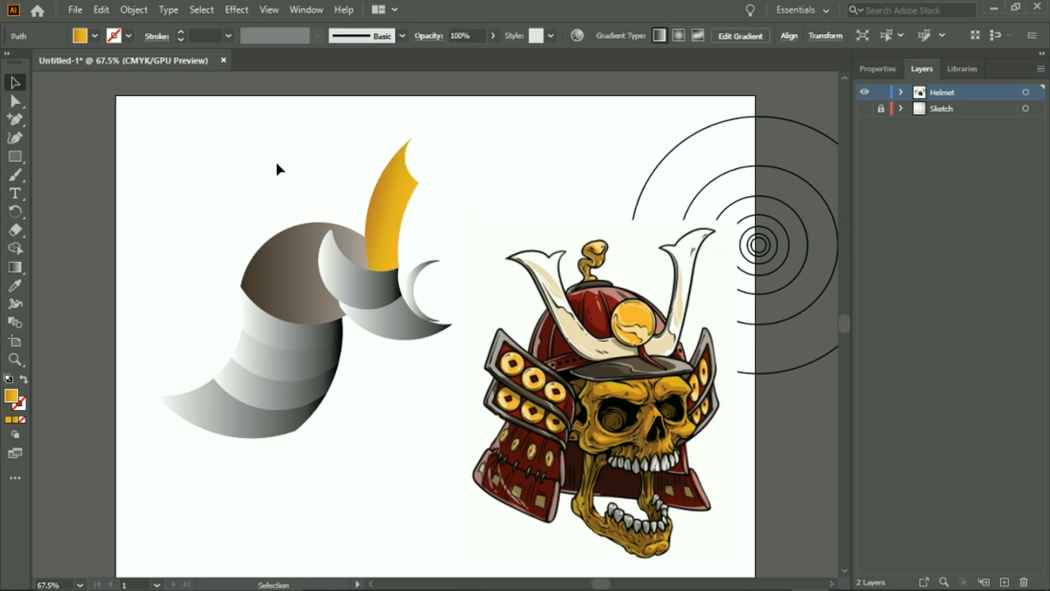
Set the end stop of the curved horn base's gradient to a golden orange sampled from the skull.
click(361, 289)
click(15, 267)
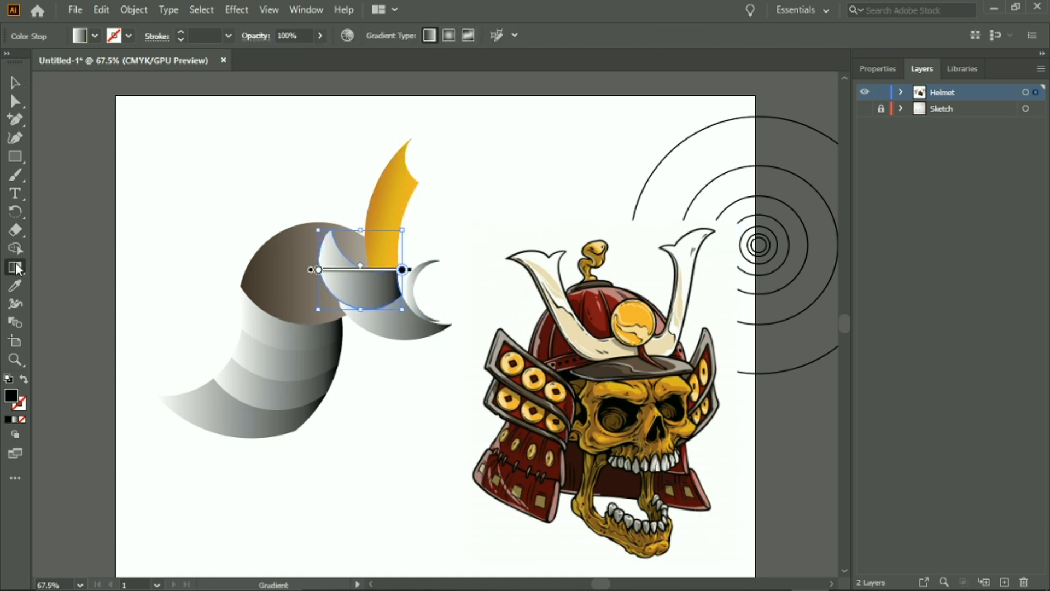
double_click(403, 270)
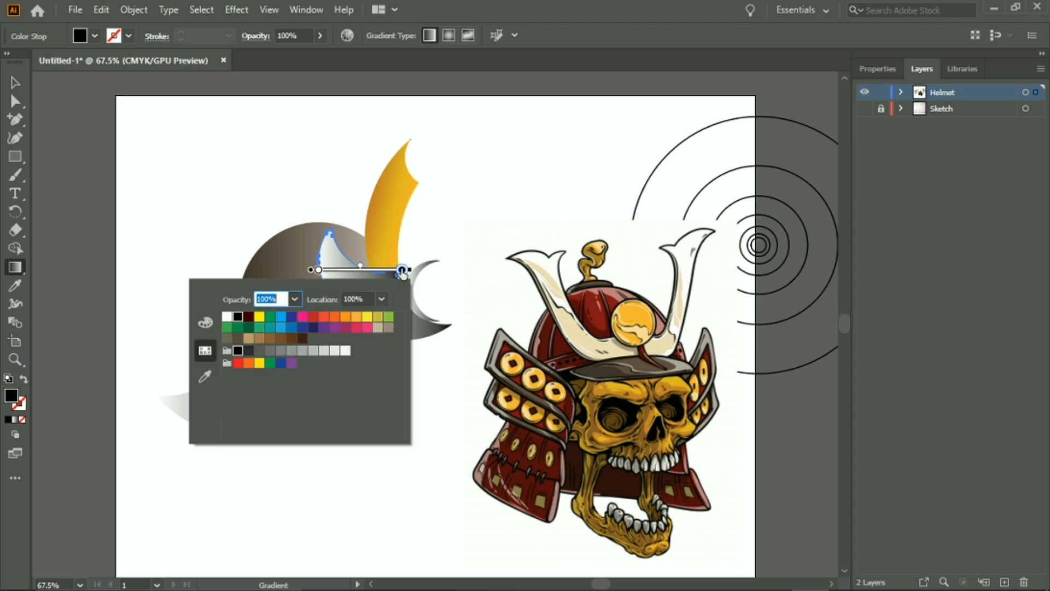
click(204, 377)
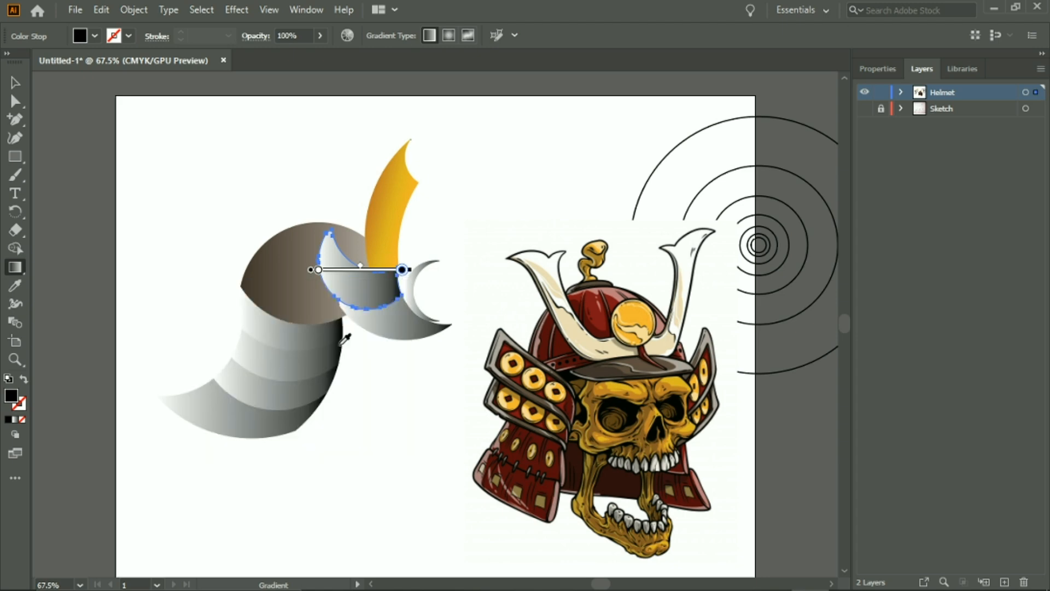
click(683, 381)
Set the starting stop of the horn base's gradient to a golden yellow sampled from the samurai image.
click(319, 270)
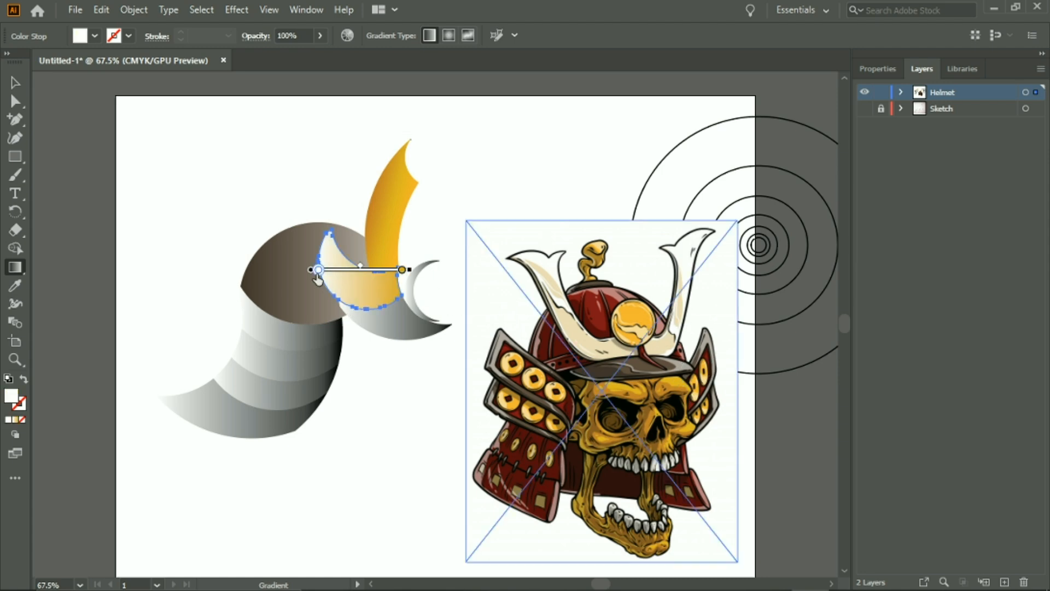
double_click(317, 271)
click(118, 378)
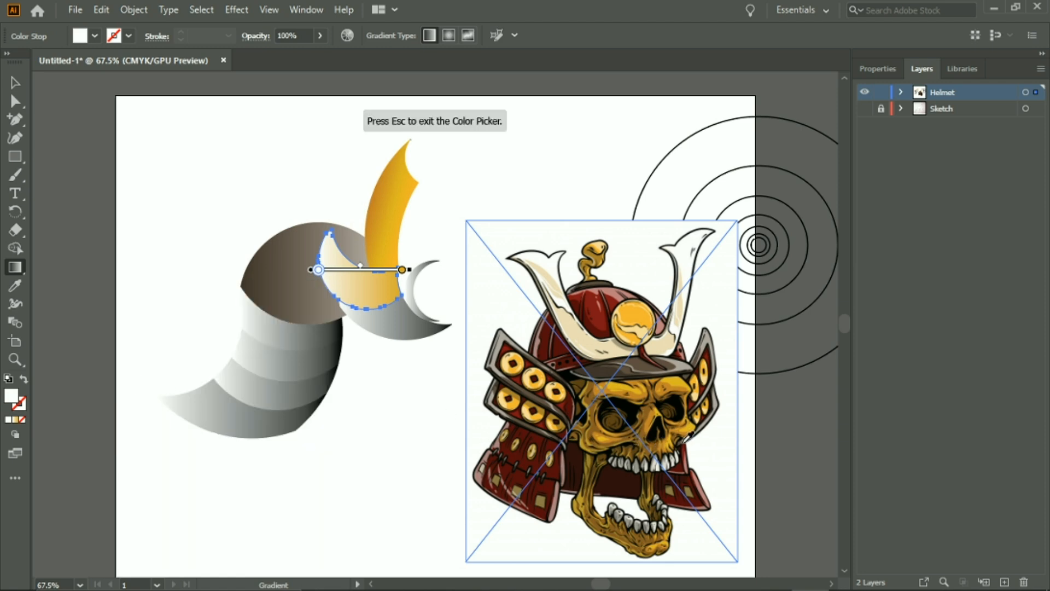
click(698, 423)
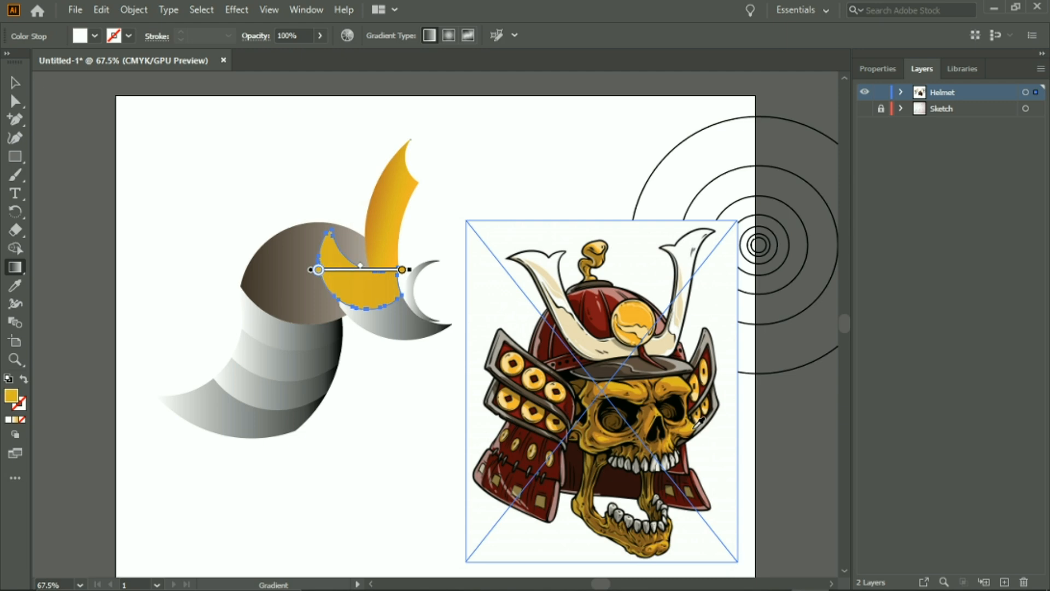
Resample the end stop of the horn base's gradient as golden yellow and tilt the gradient slightly downward to the right.
click(402, 270)
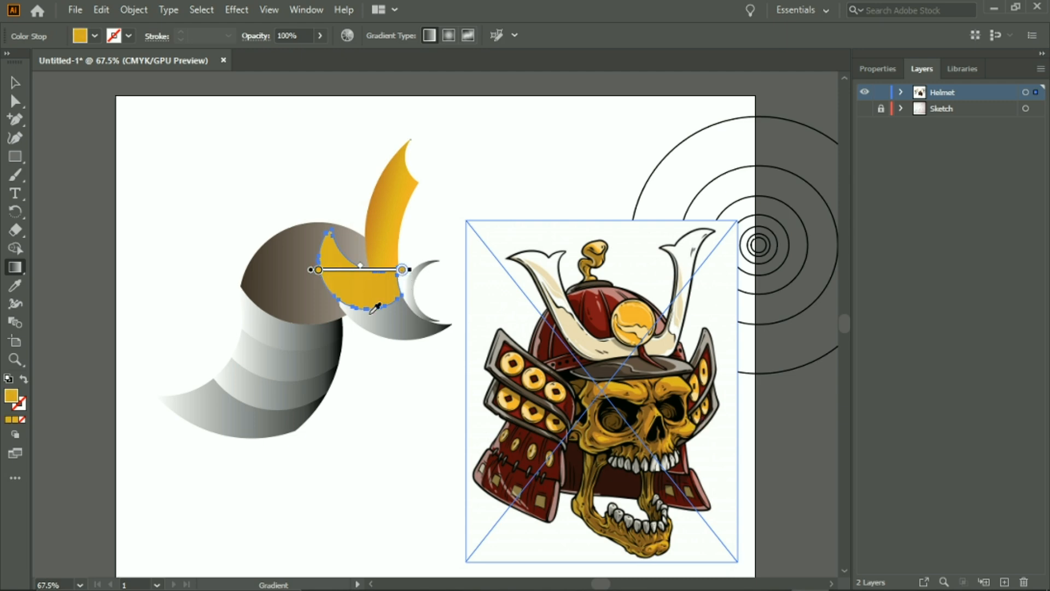
double_click(402, 270)
click(205, 375)
drag(415, 268, 413, 296)
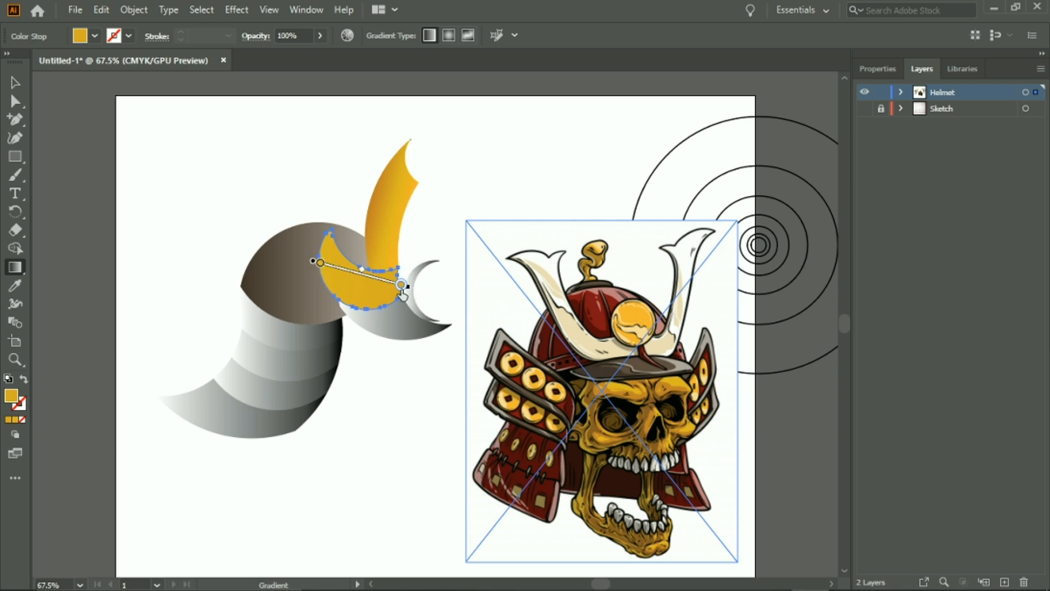
double_click(401, 286)
click(204, 390)
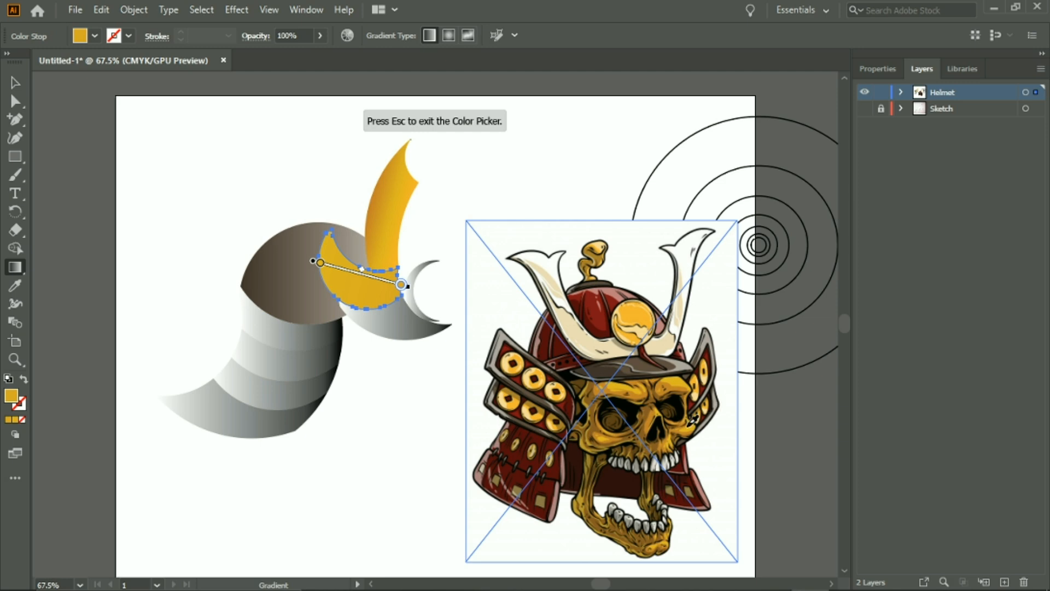
Add a brown stop sampled near the skull's nose to the horn base's gradient, placing it at the start with golden yellow in the middle.
click(364, 285)
double_click(362, 281)
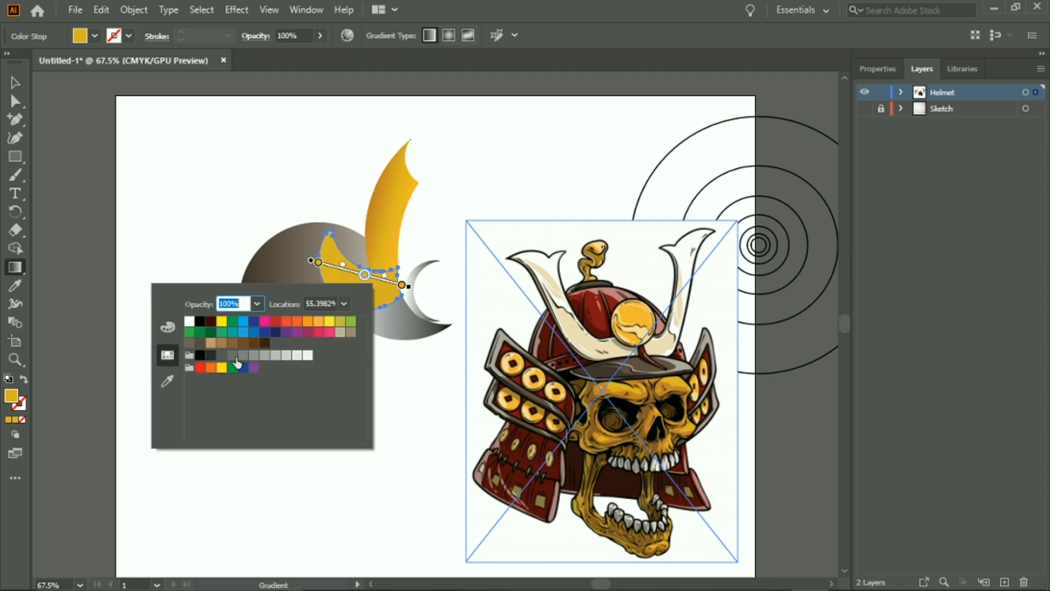
click(171, 383)
click(652, 407)
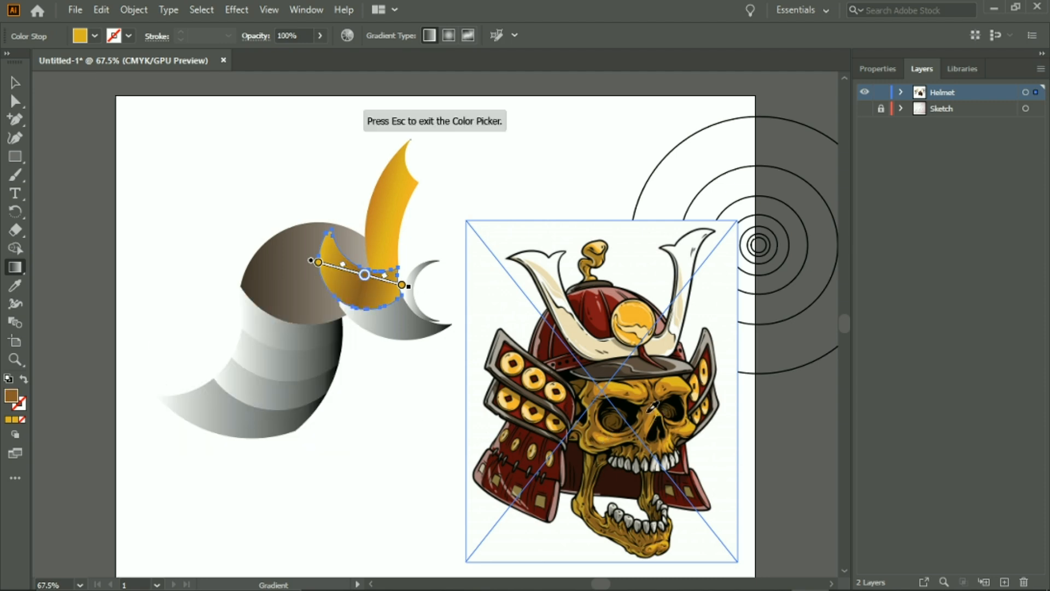
drag(364, 274, 304, 263)
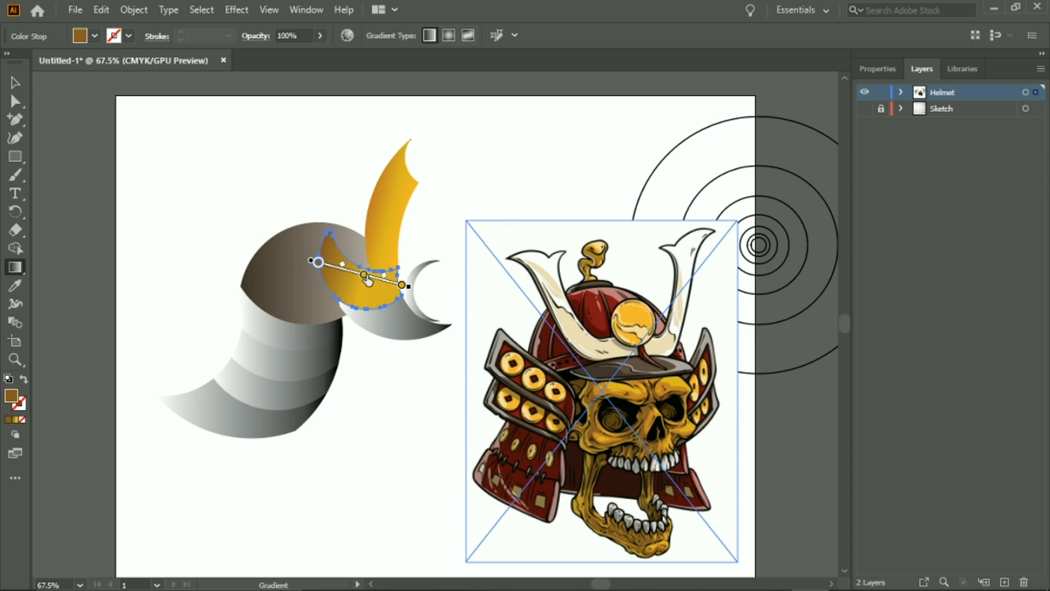
drag(402, 285, 360, 273)
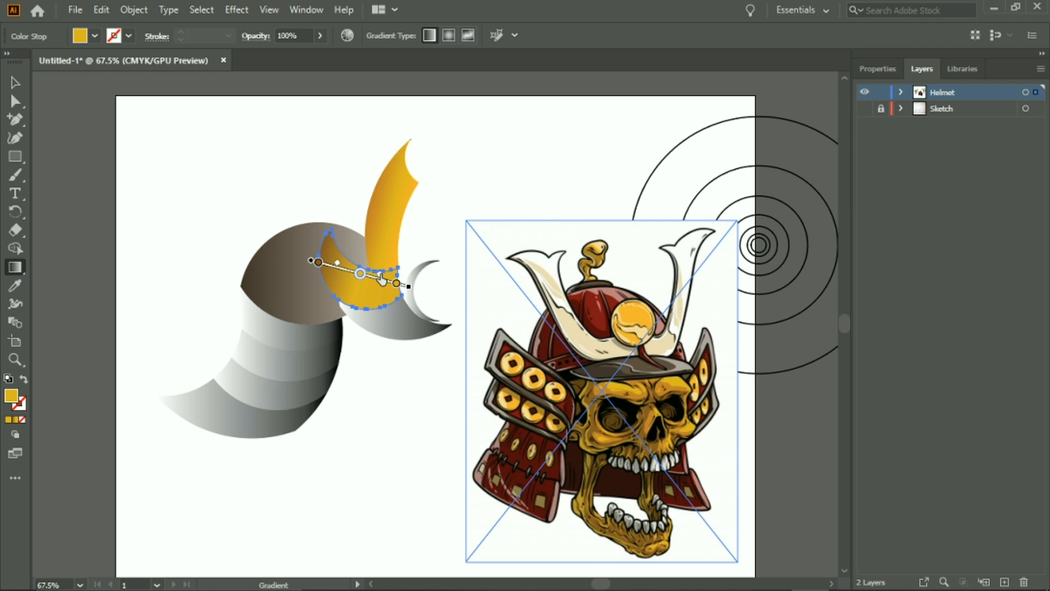
click(17, 83)
click(485, 187)
Move the end stop of the small crescent's gradient inward and recolour it with the orange sampled from the samurai helmet's disc.
click(421, 287)
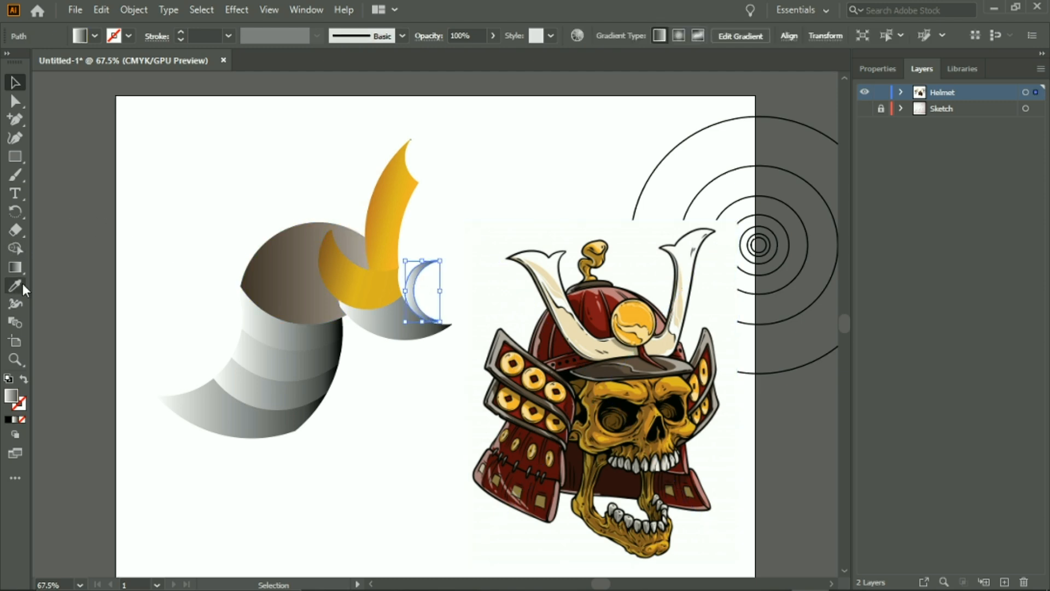
key(g)
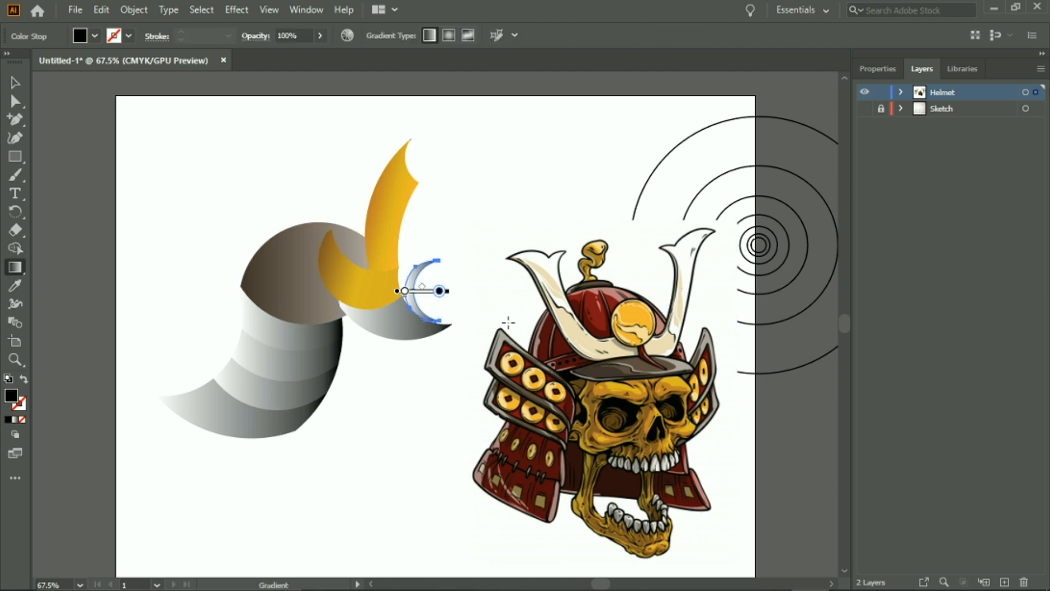
drag(439, 291, 430, 290)
double_click(430, 290)
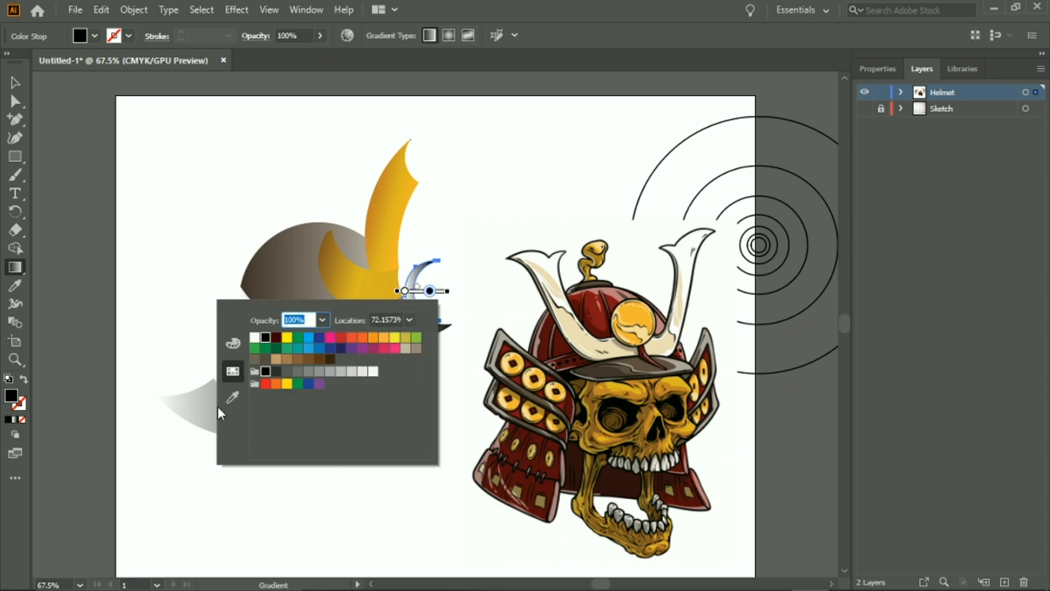
click(233, 398)
click(650, 329)
key(Escape)
Try to colour the starting stop of the small crescent's gradient with the golden tone sampled from the skull's forehead.
double_click(405, 291)
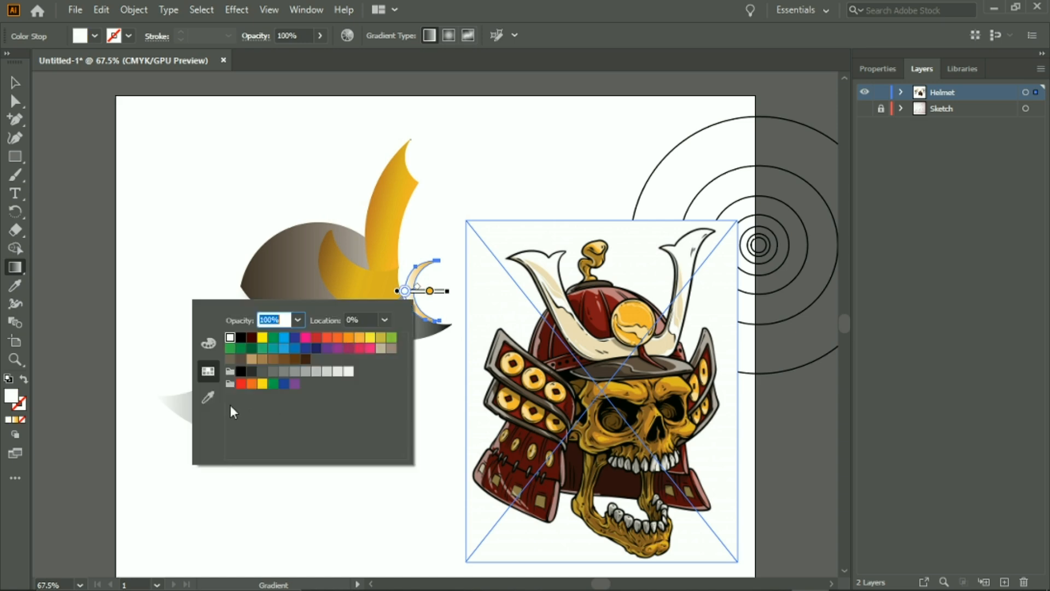
click(208, 397)
click(612, 390)
key(Escape)
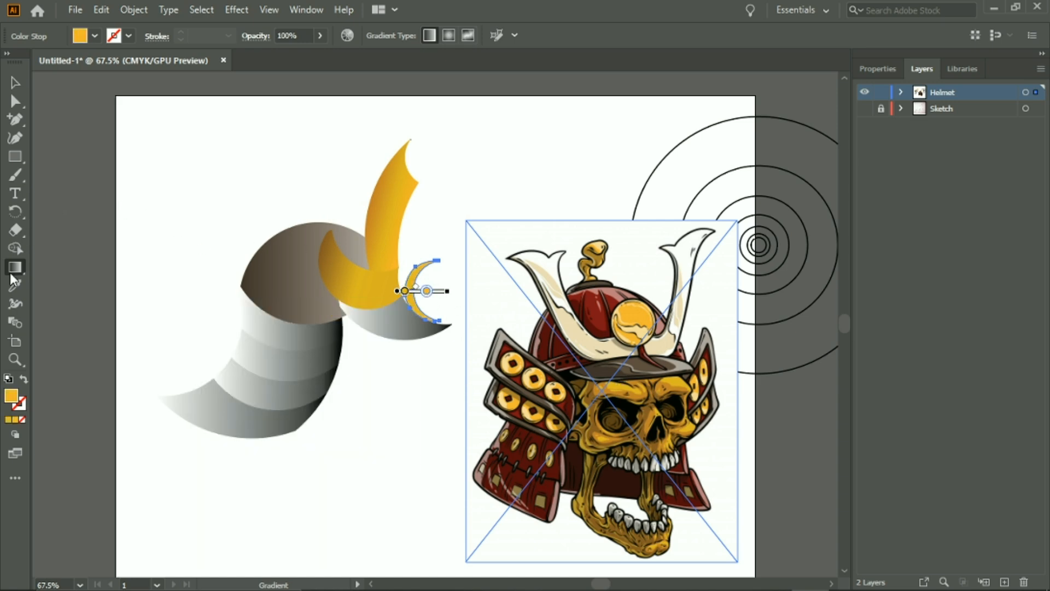
key(v)
click(410, 296)
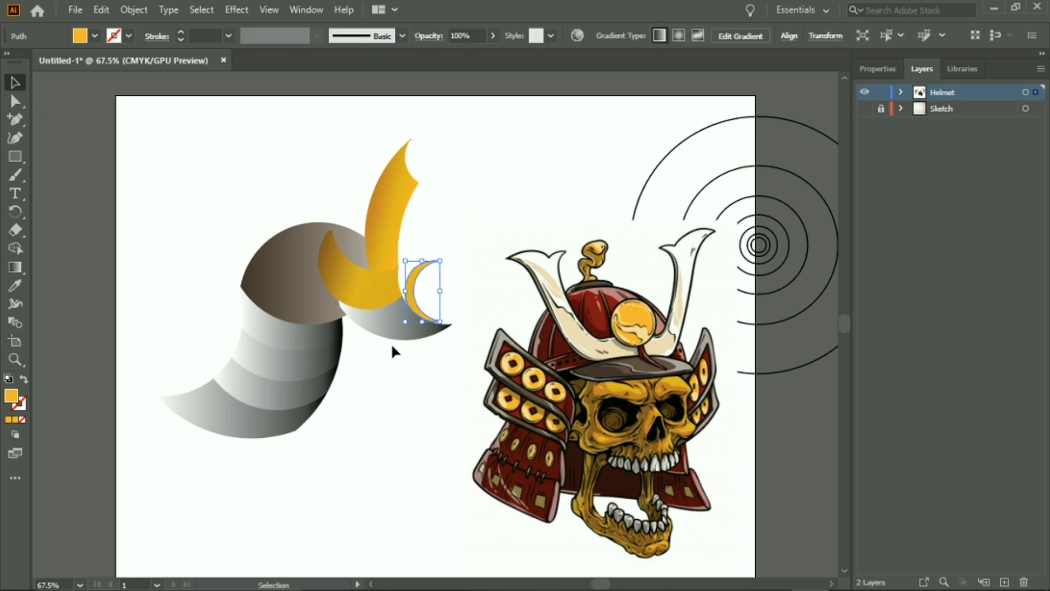
click(391, 335)
click(415, 294)
Recolour the starting stop of the small crescent's gradient with a dark brown sampled from the skull's edge and shift the orange stop inward.
key(g)
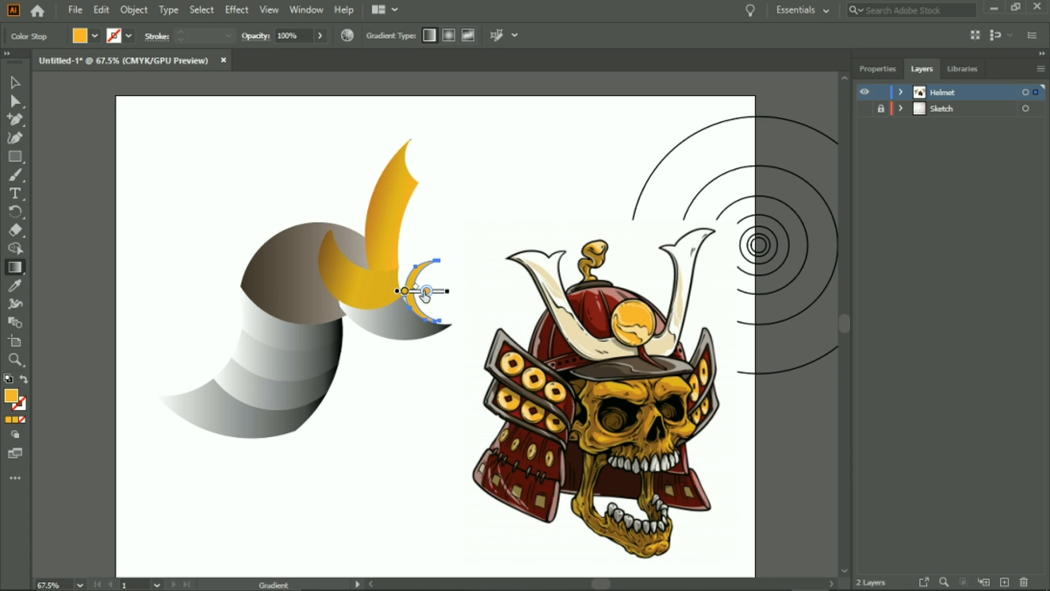
double_click(405, 291)
click(201, 392)
click(581, 389)
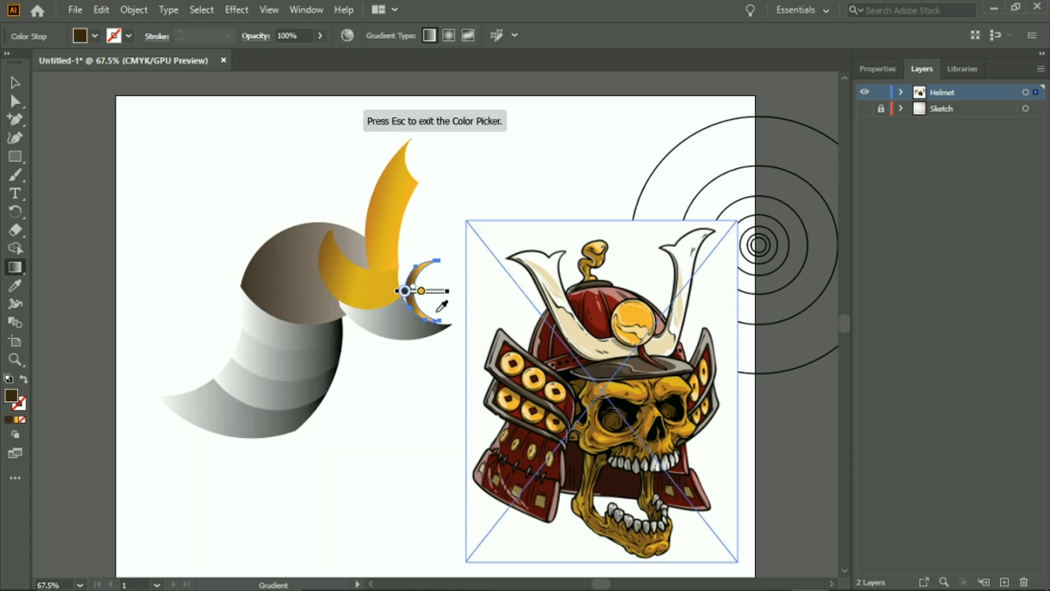
key(Escape)
click(422, 291)
click(405, 291)
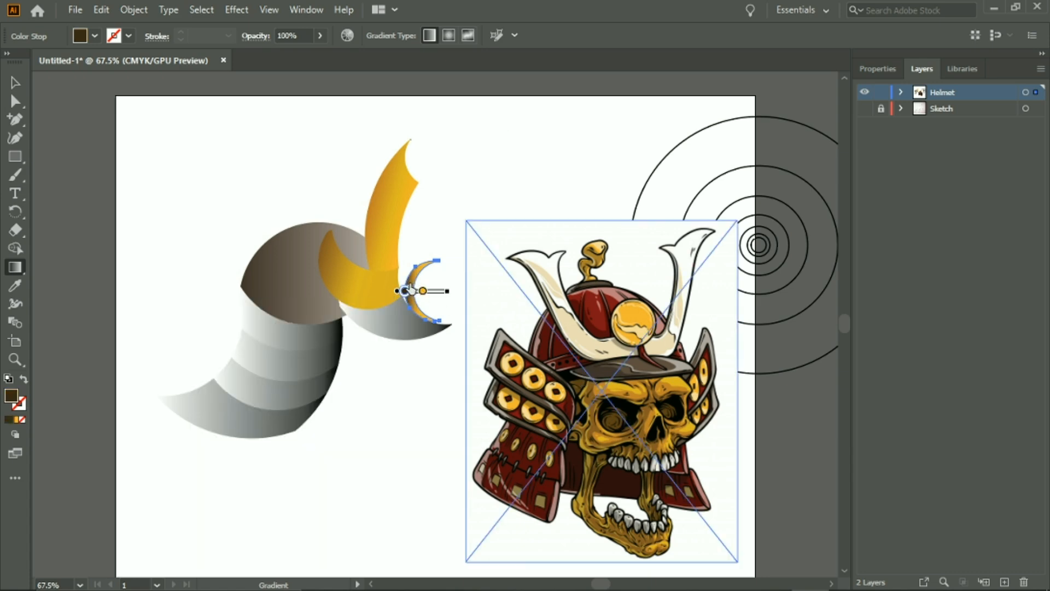
key(v)
click(370, 419)
Tilt the top neck-guard band's gradient slightly downward and recolour its end stop with the red sampled from the samurai helmet's dome.
click(285, 320)
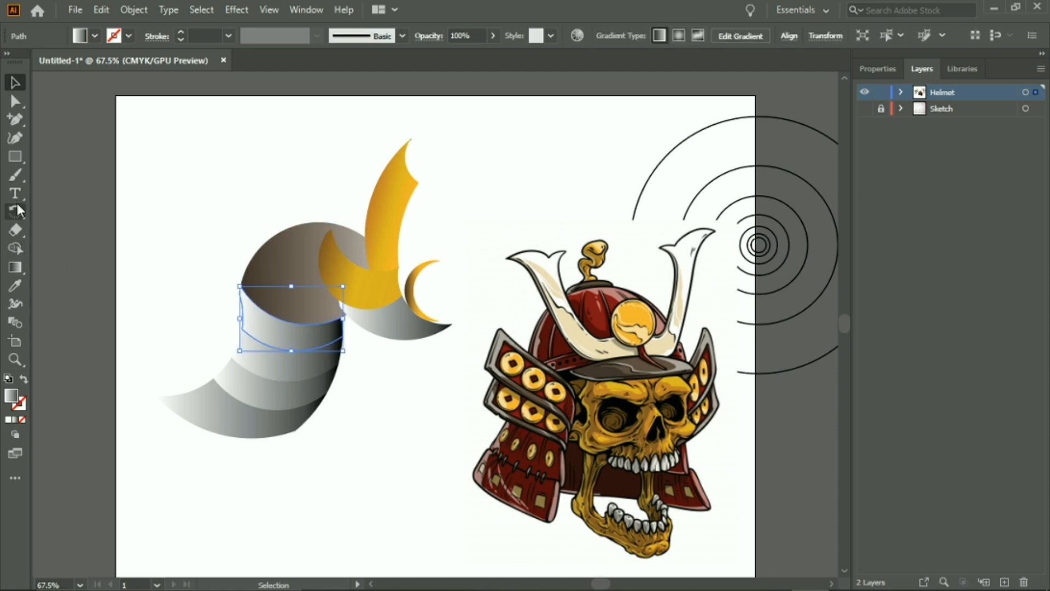
click(17, 264)
drag(346, 323, 343, 337)
double_click(342, 333)
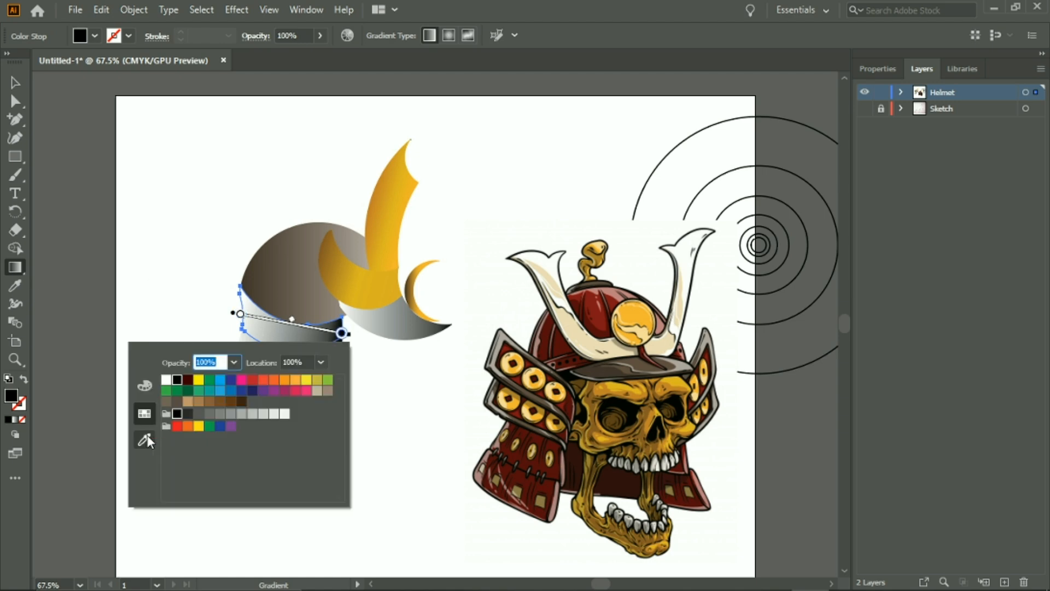
click(147, 435)
click(616, 287)
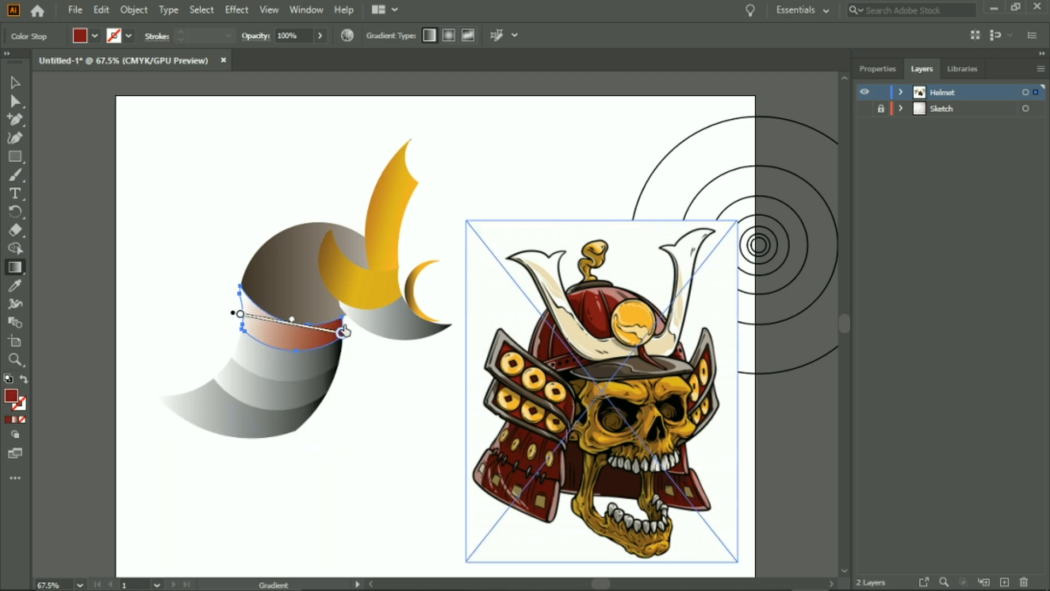
Recolour the starting stop of the top neck-guard band's gradient with the helmet's dark red and move its end stop slightly inward.
double_click(239, 314)
click(48, 425)
click(555, 342)
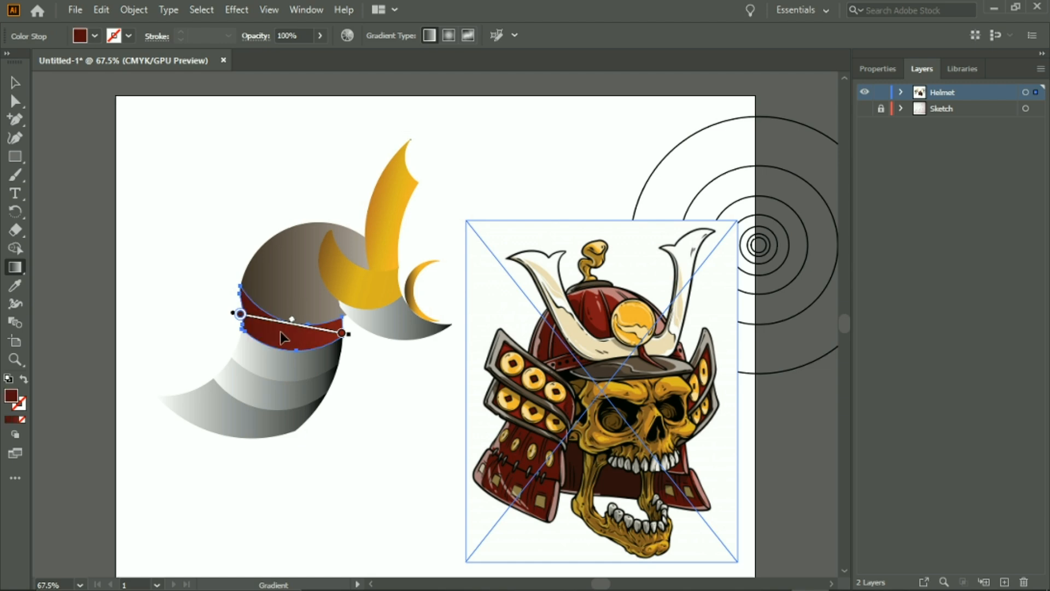
drag(342, 333, 332, 331)
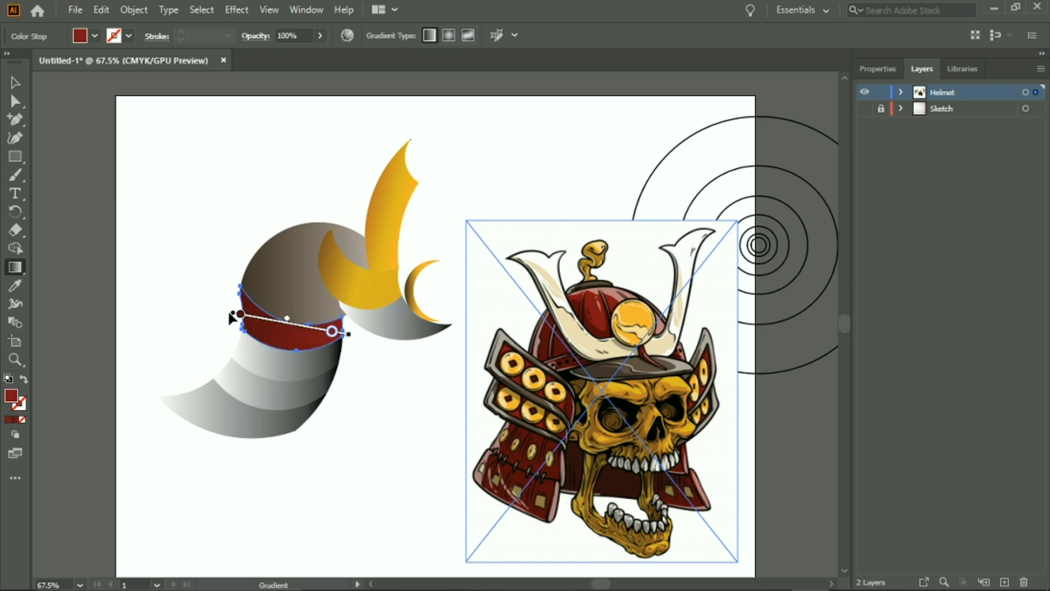
Recolour the gradient end stops of the three lower neck-guard bands together with the red sampled from the samurai helmet.
click(13, 87)
click(290, 370)
shift+click(272, 396)
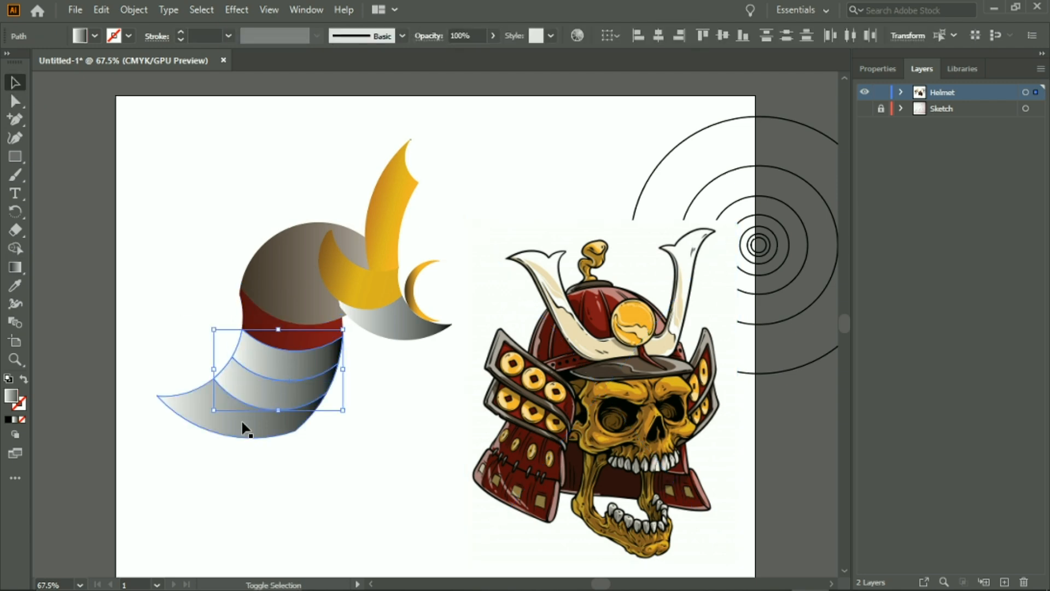
shift+click(244, 429)
click(15, 268)
double_click(338, 384)
click(145, 459)
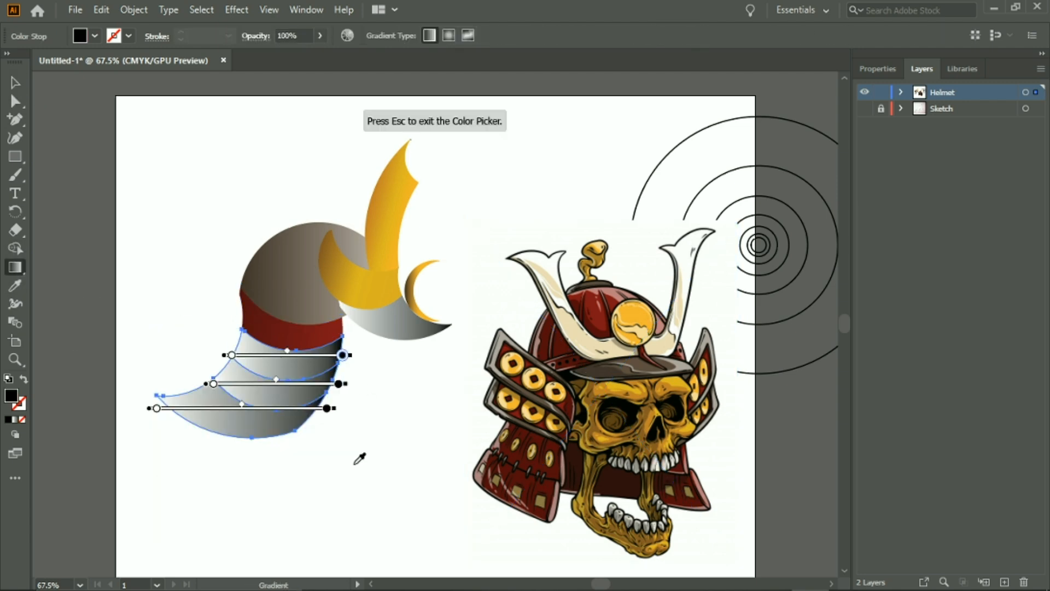
click(585, 308)
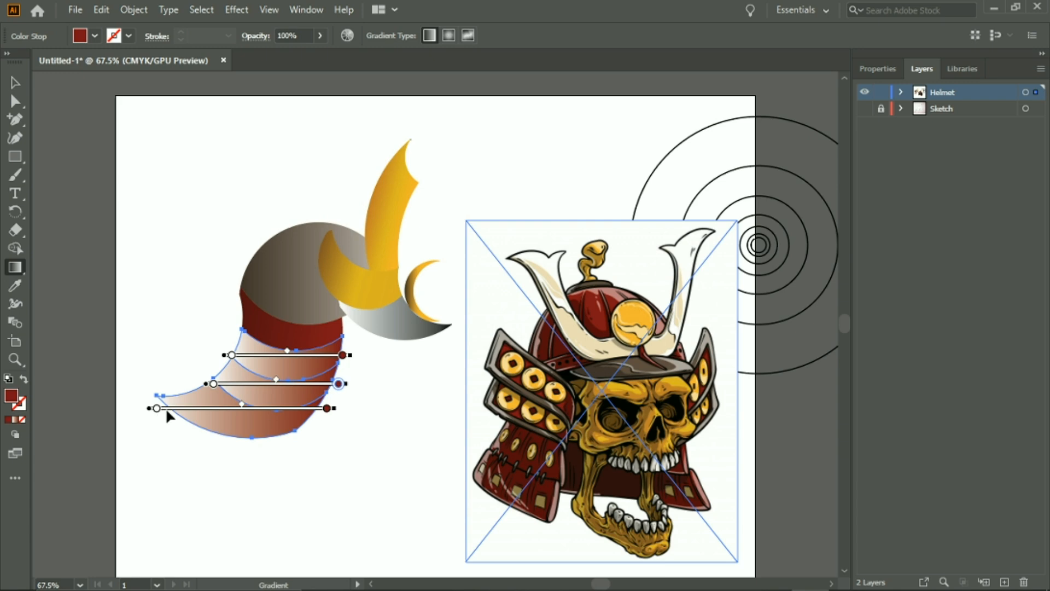
click(213, 383)
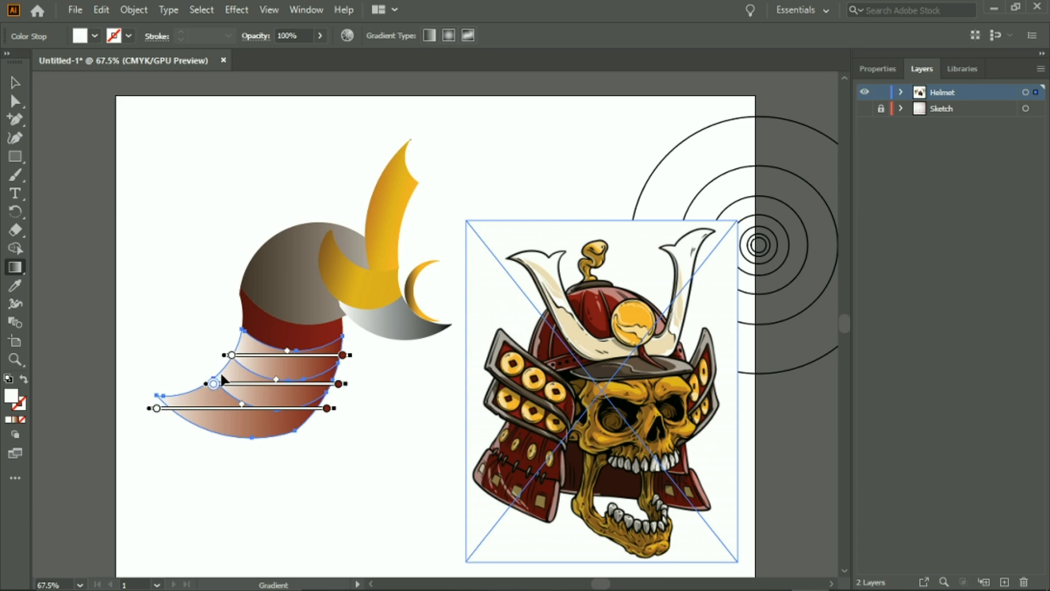
double_click(214, 384)
click(18, 460)
key(Escape)
double_click(214, 383)
click(18, 491)
key(Escape)
double_click(213, 383)
click(19, 489)
key(Escape)
double_click(232, 355)
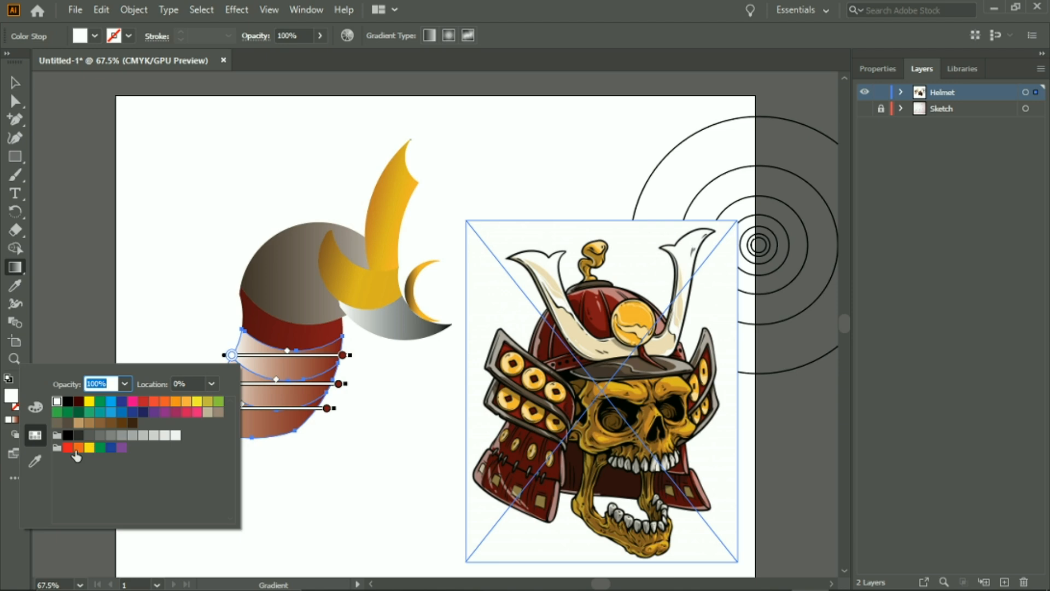
click(19, 462)
key(Escape)
click(535, 351)
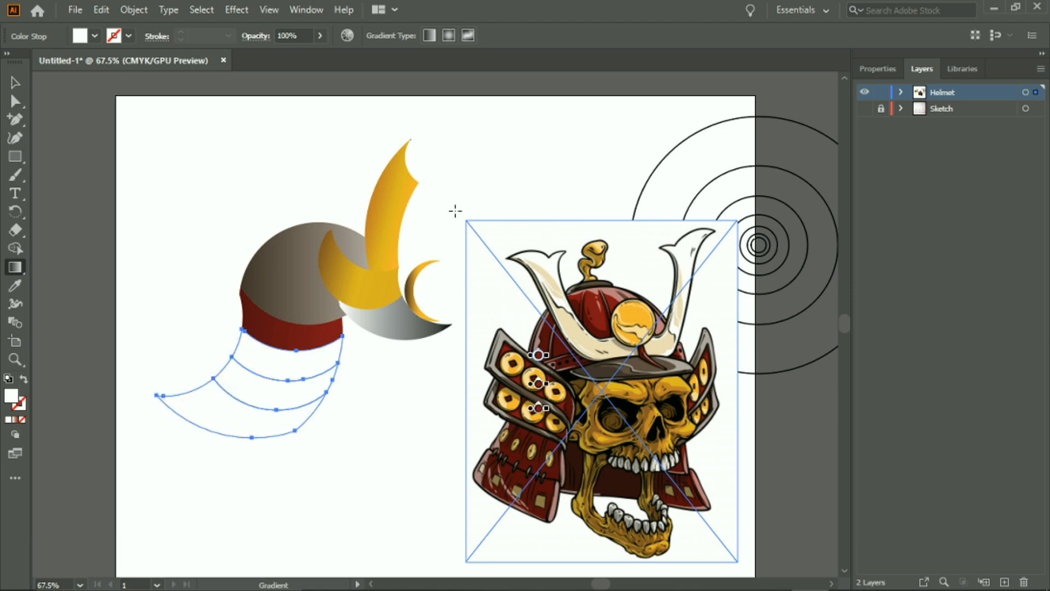
key(ctrl+z)
key(v)
key(g)
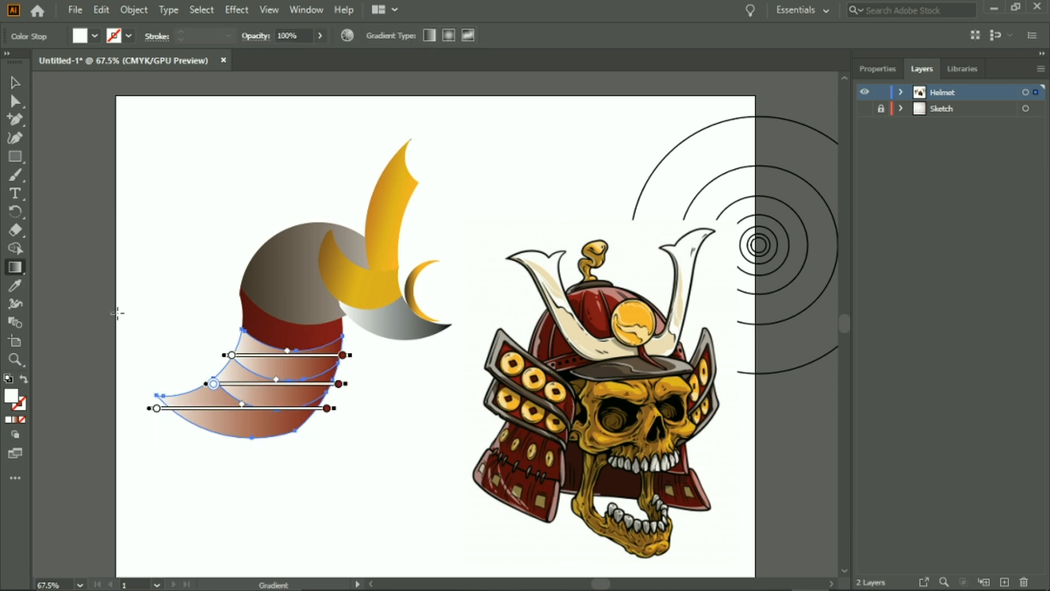
Recolour the starting stop of the second neck-guard band's gradient with the dark red sampled from the helmet's shaded side.
key(v)
click(244, 368)
key(g)
double_click(231, 355)
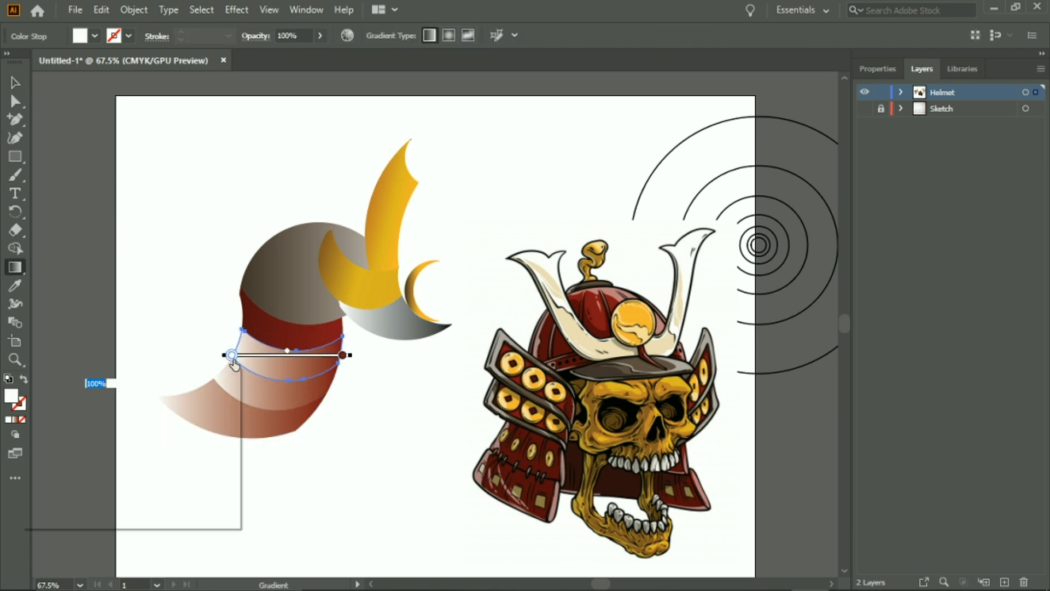
click(20, 461)
click(548, 331)
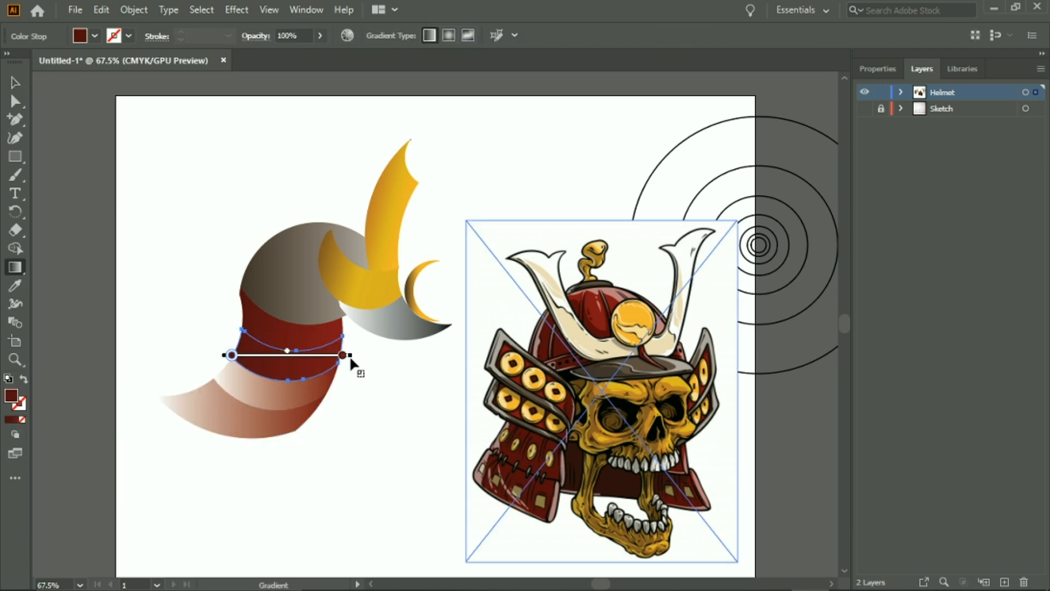
Recolour the starting stop of the third neck-guard band's gradient with the helmet's dark red.
key(v)
click(241, 383)
double_click(15, 267)
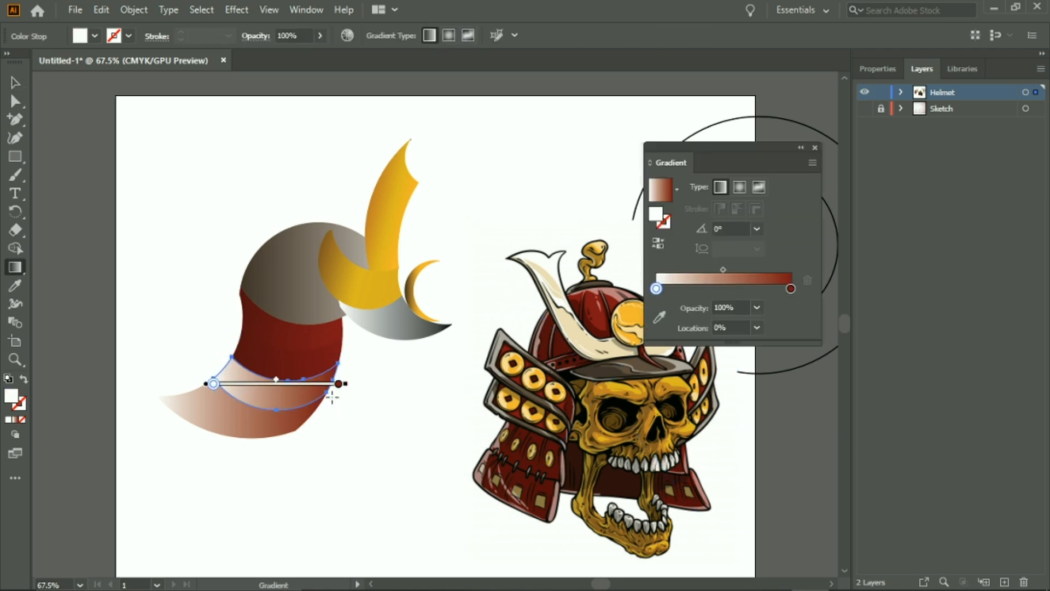
double_click(214, 383)
click(170, 462)
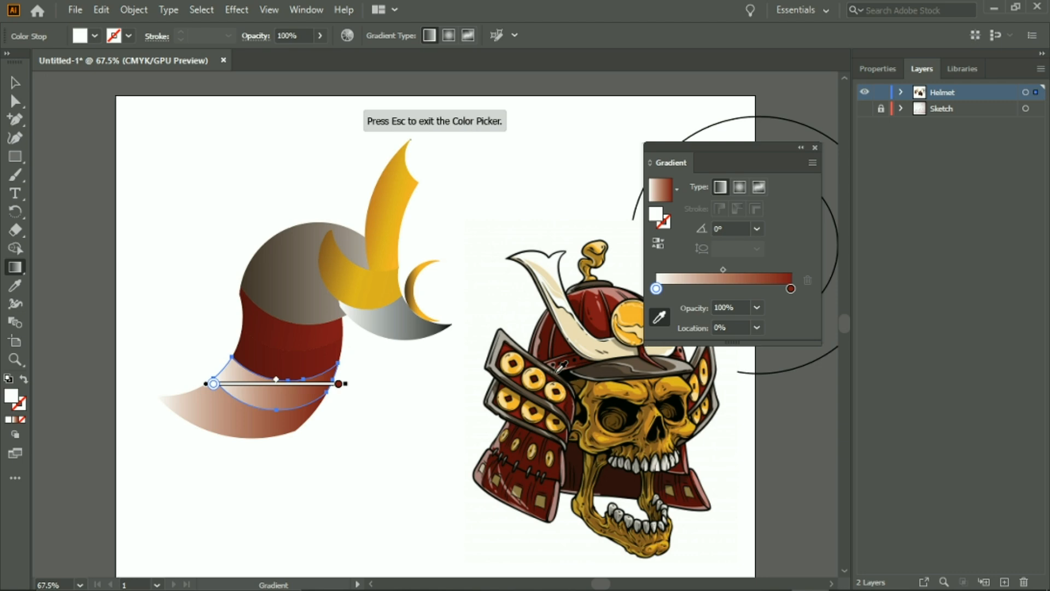
click(556, 355)
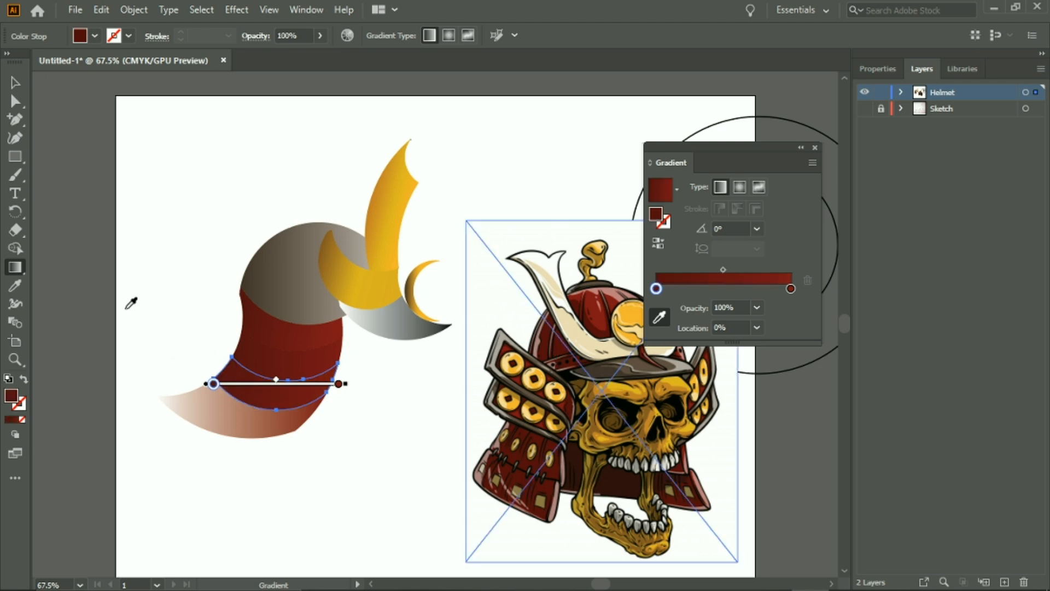
Recolour the starting stop of the lowest neck-guard band's gradient with the helmet's dark red, then deselect it and close the gradient settings.
key(v)
click(15, 267)
double_click(157, 408)
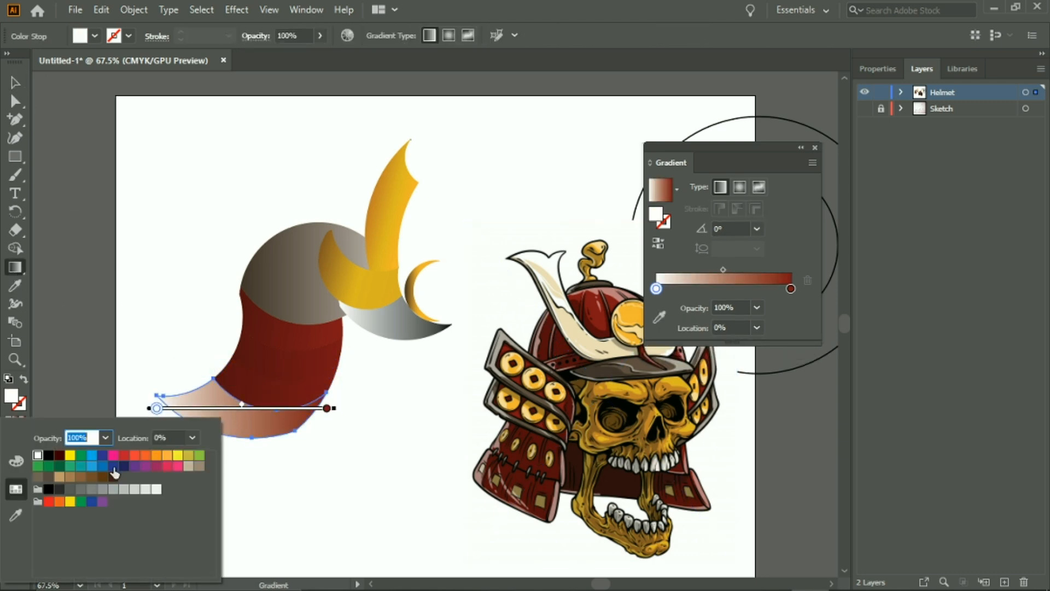
click(112, 471)
click(549, 342)
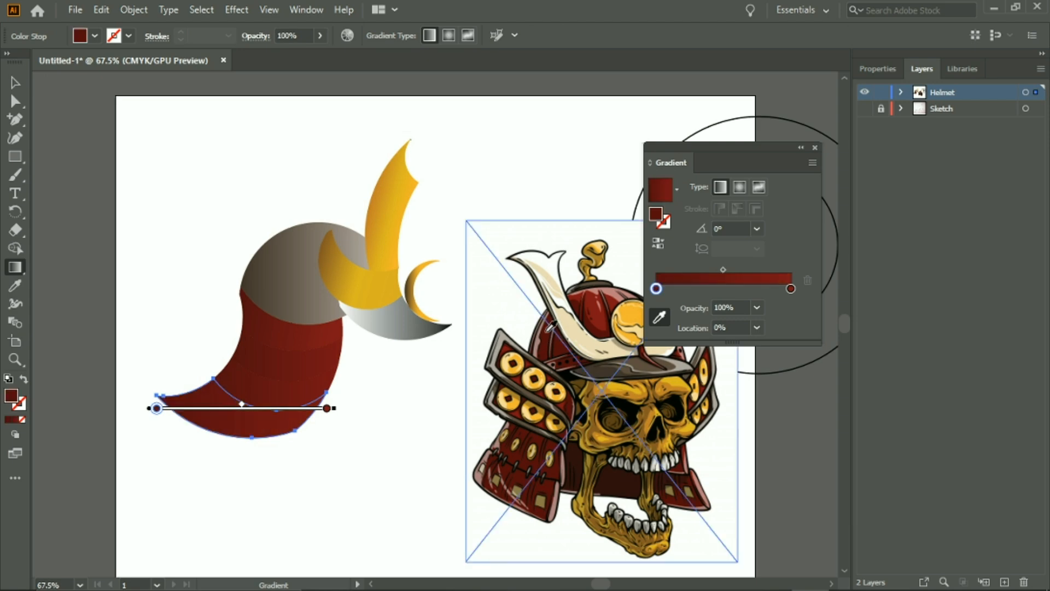
key(v)
click(148, 132)
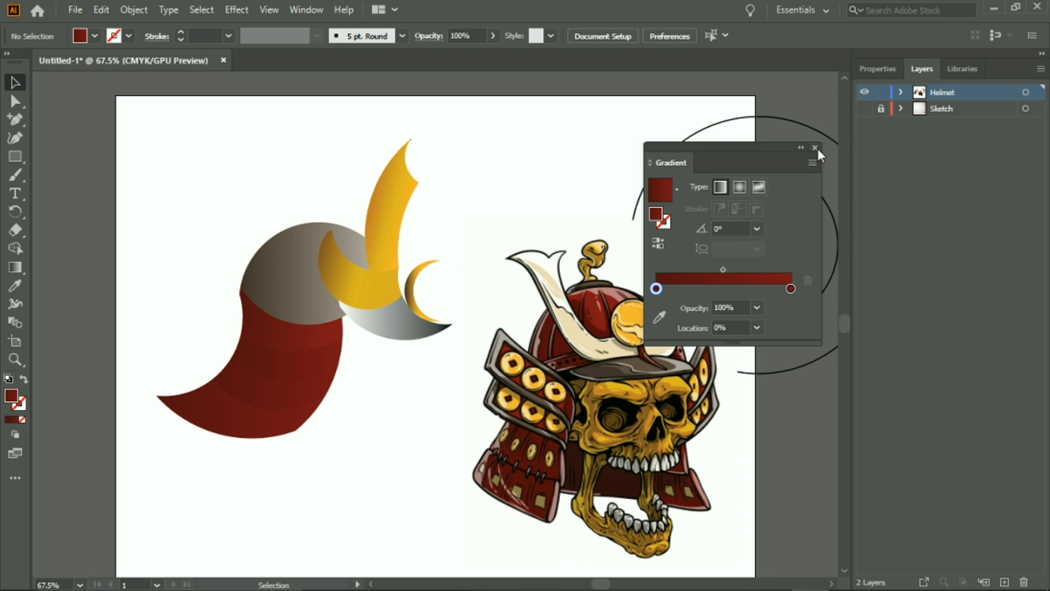
click(815, 147)
Recolour the starting stop of the visor's gradient with the very dark brown sampled beside the skull's jaw.
click(416, 328)
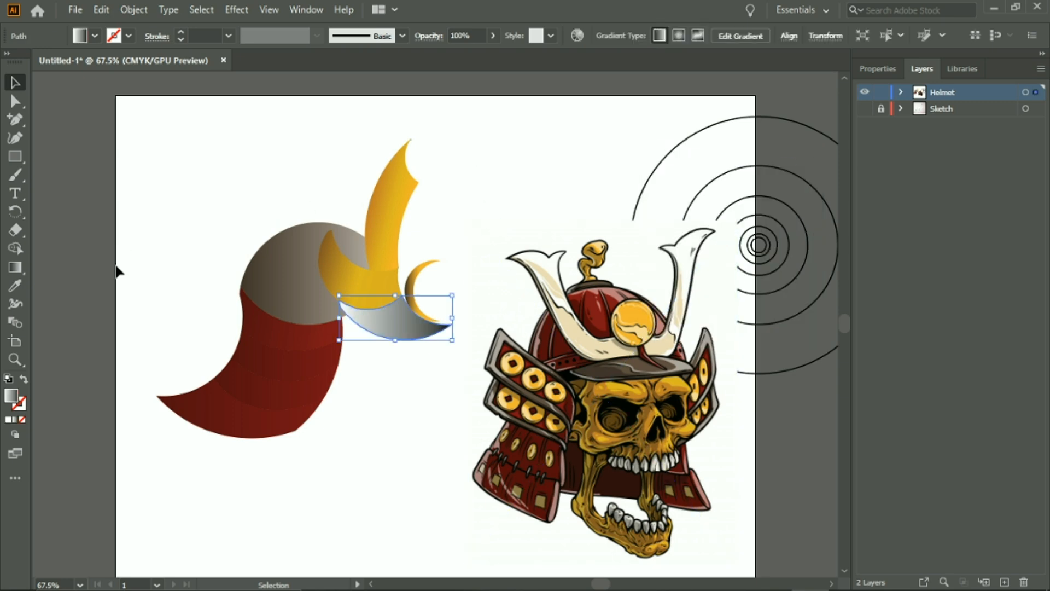
click(15, 267)
click(340, 317)
double_click(339, 318)
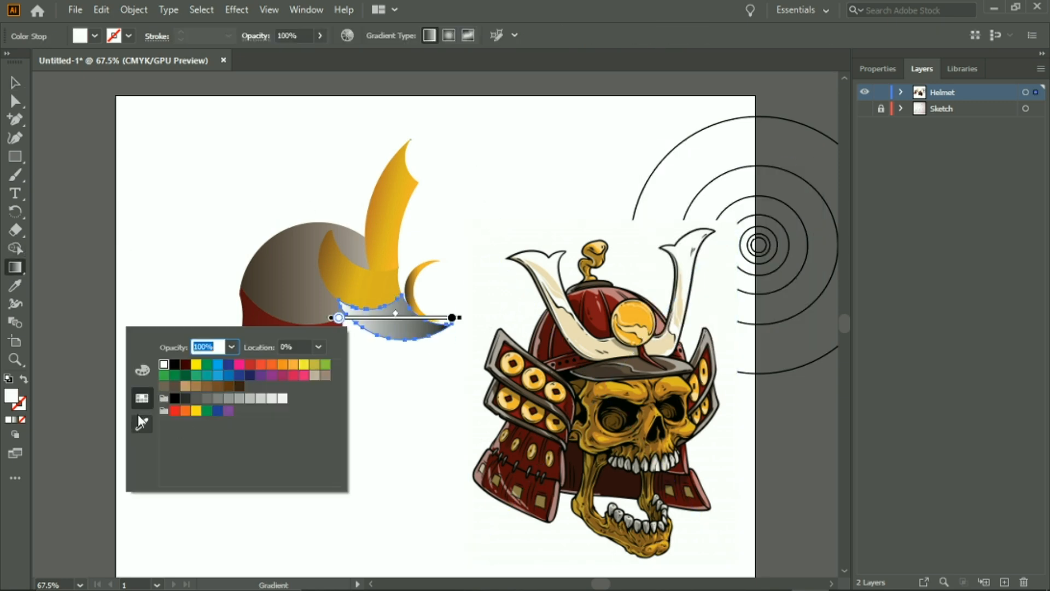
click(142, 424)
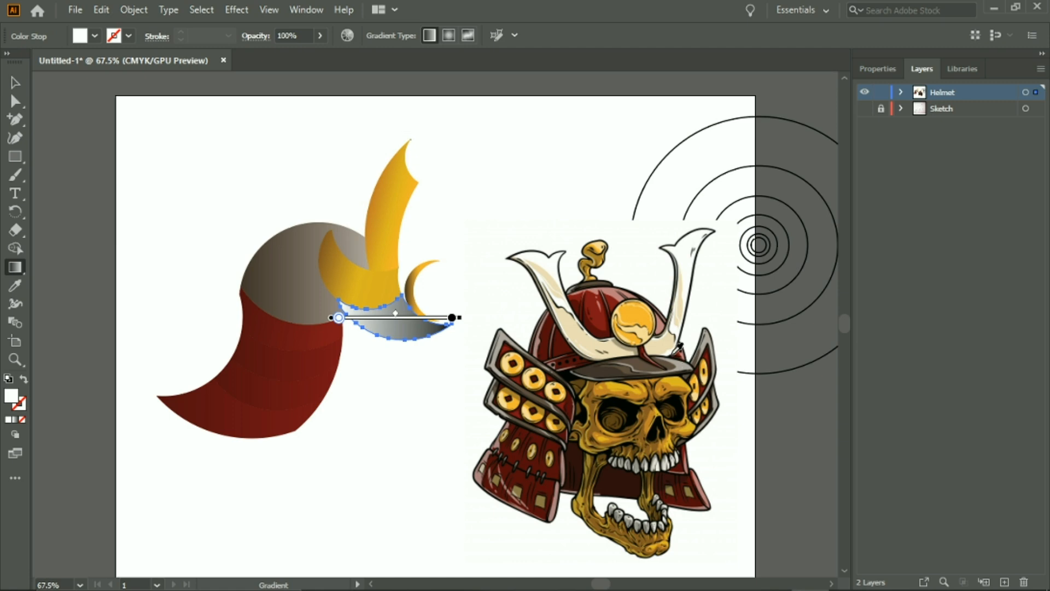
click(587, 462)
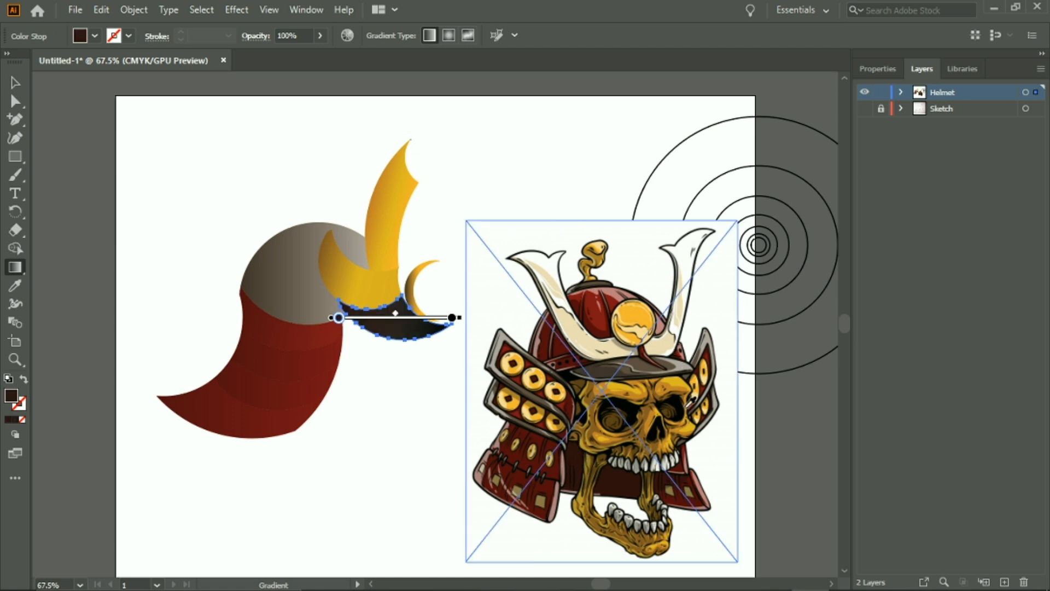
Recolour the end stop of the visor's gradient with the light grey sampled from the samurai helmet's brim and deselect the visor.
double_click(452, 317)
click(255, 425)
click(679, 365)
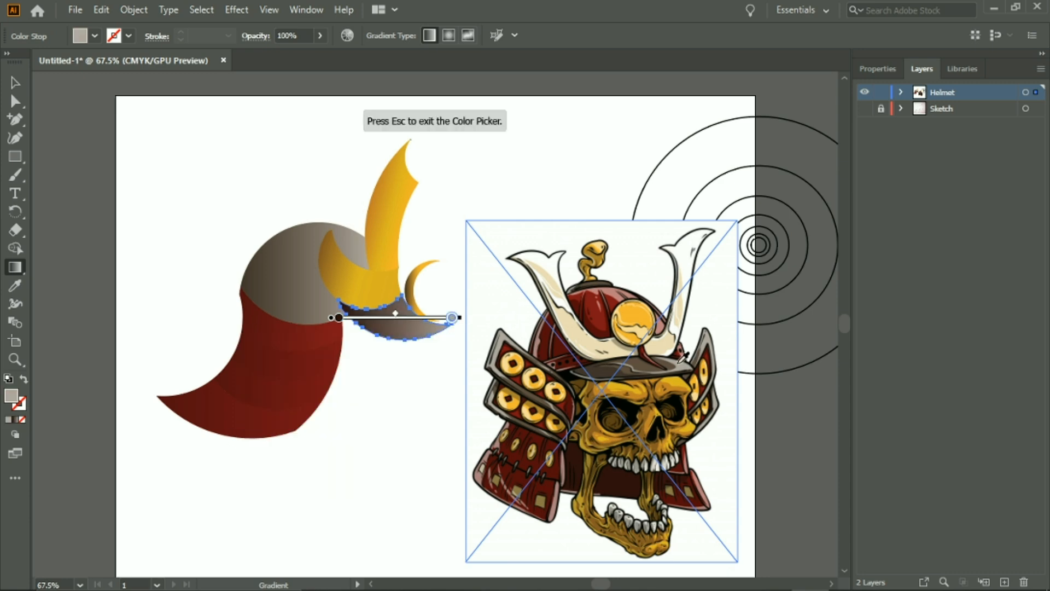
click(14, 82)
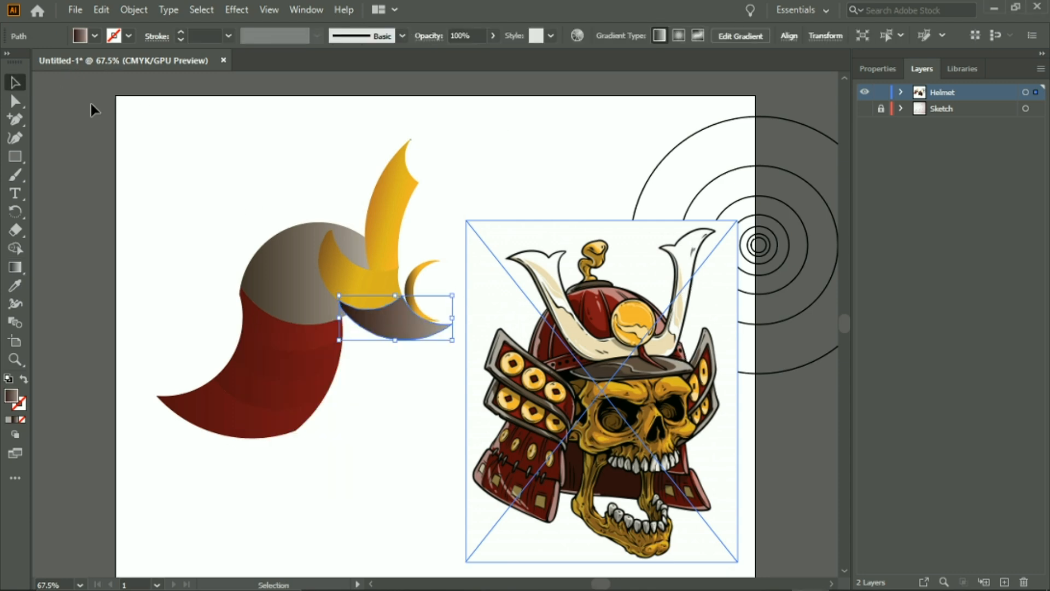
click(484, 204)
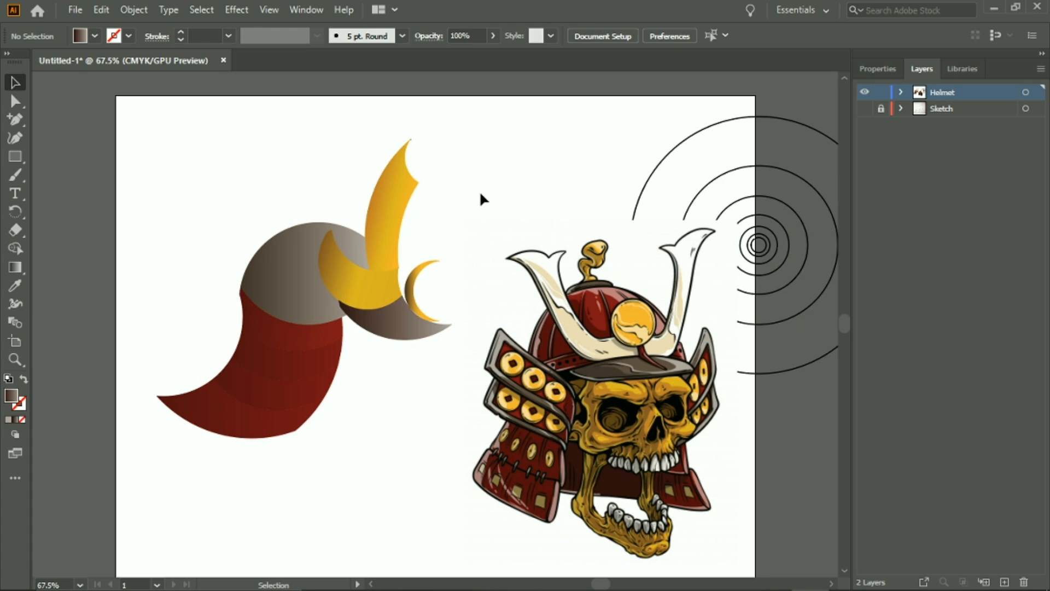